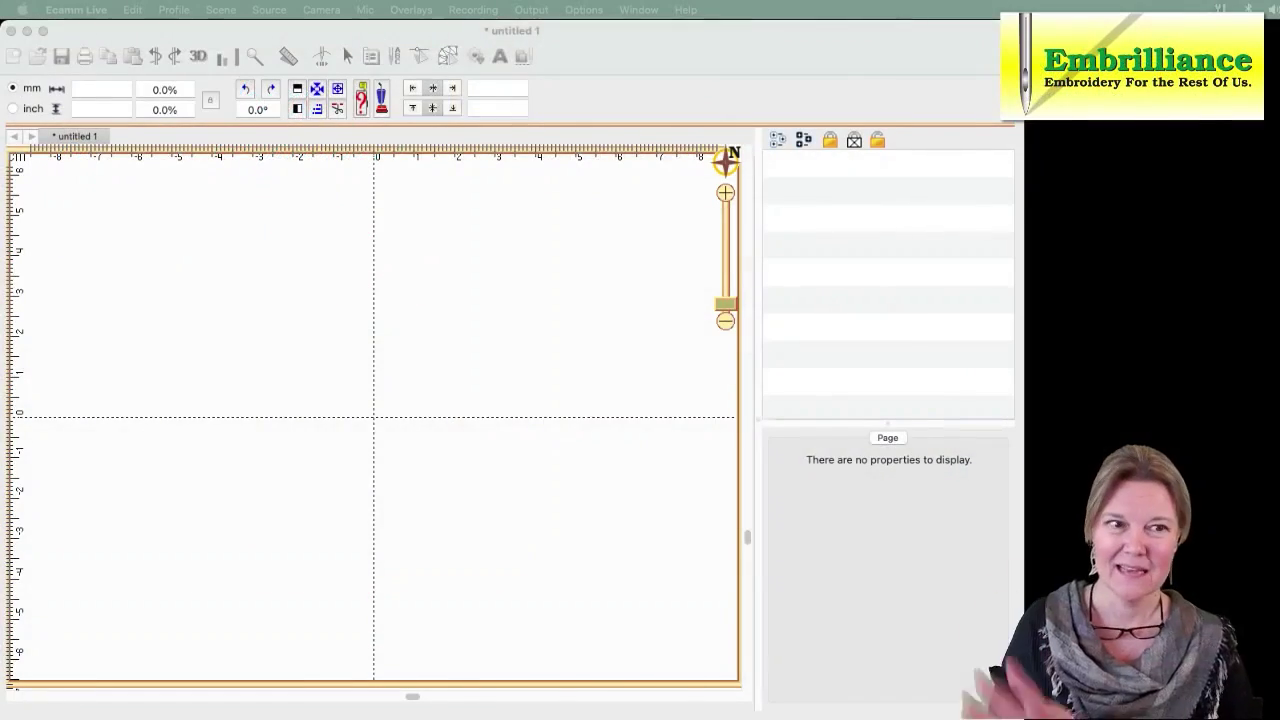
Add a new ABC lettering object in the Block font
left_click(472, 390)
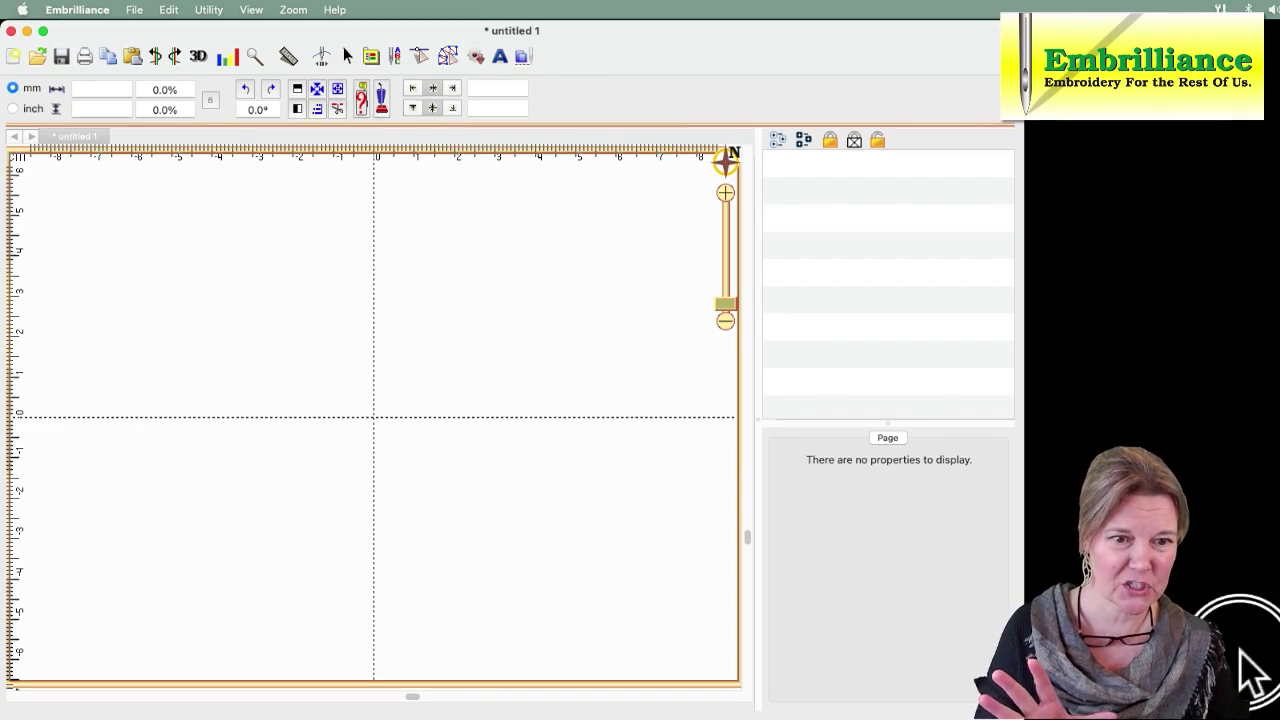
left_click(501, 62)
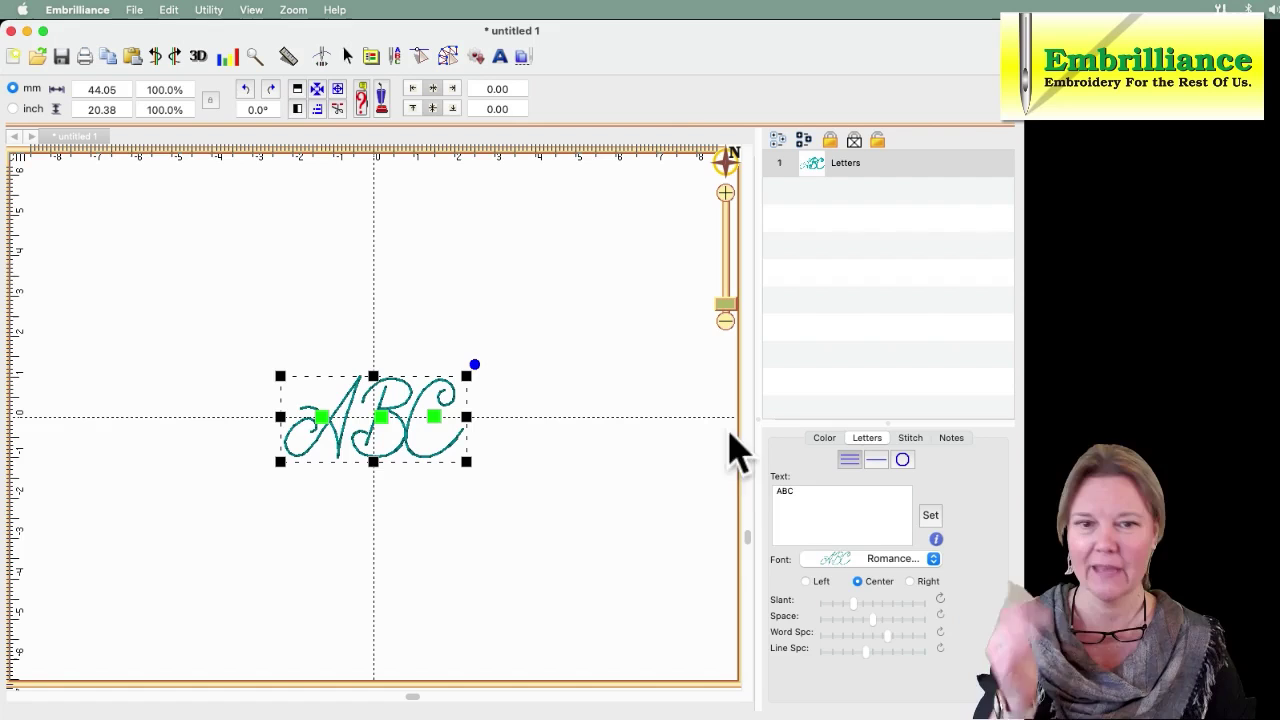
left_click(865, 560)
scroll(857, 571, "up", 15)
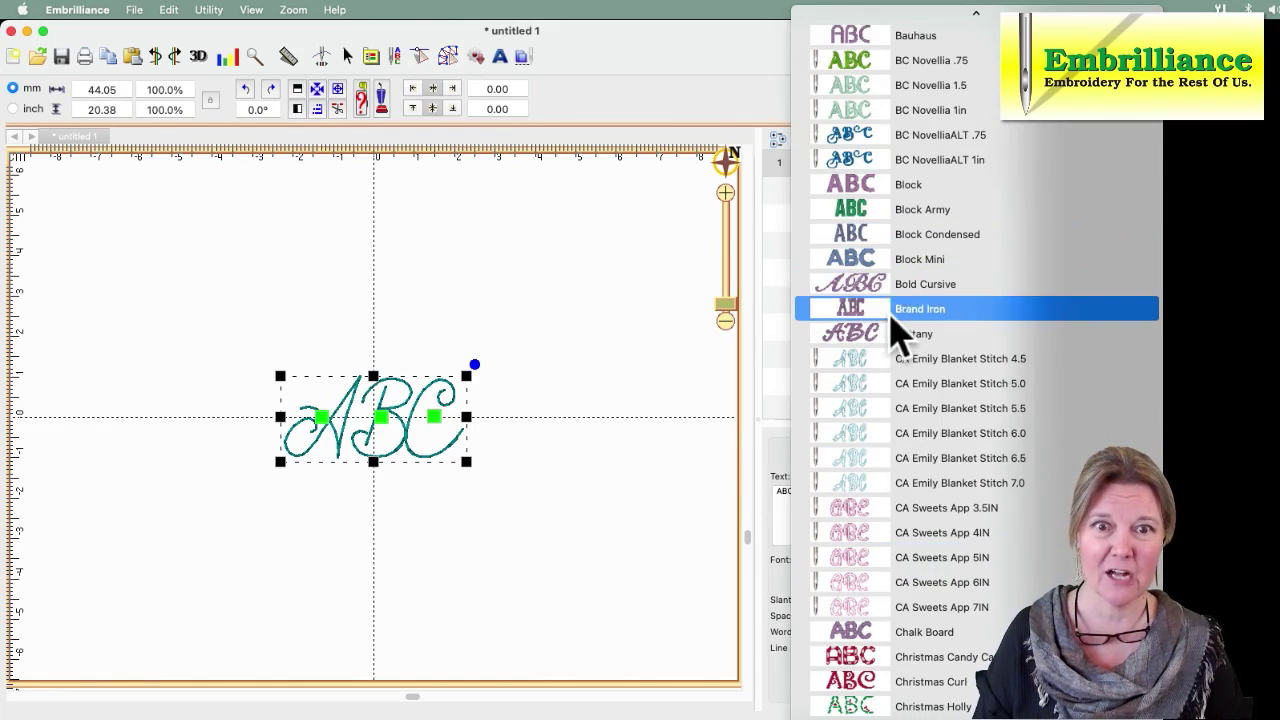
left_click(871, 186)
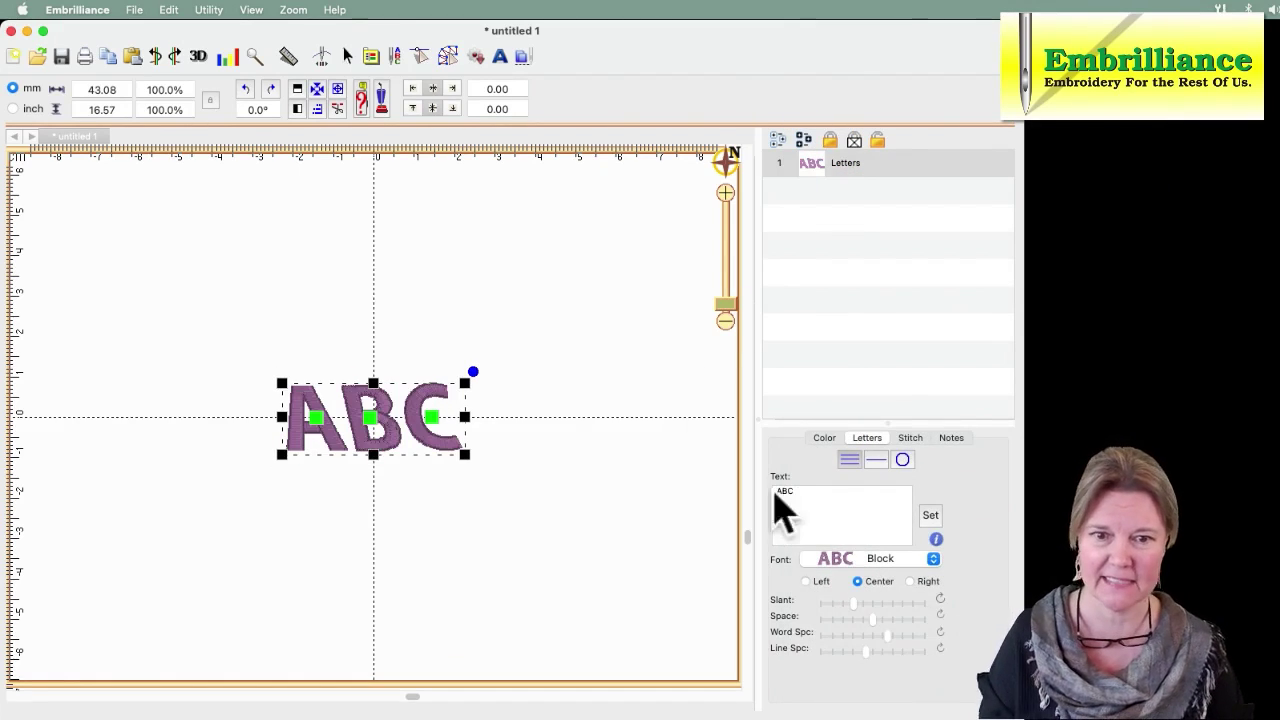
Reset Slant, Word Spc and Line Spc to defaults and set single-line mode
left_click(940, 599)
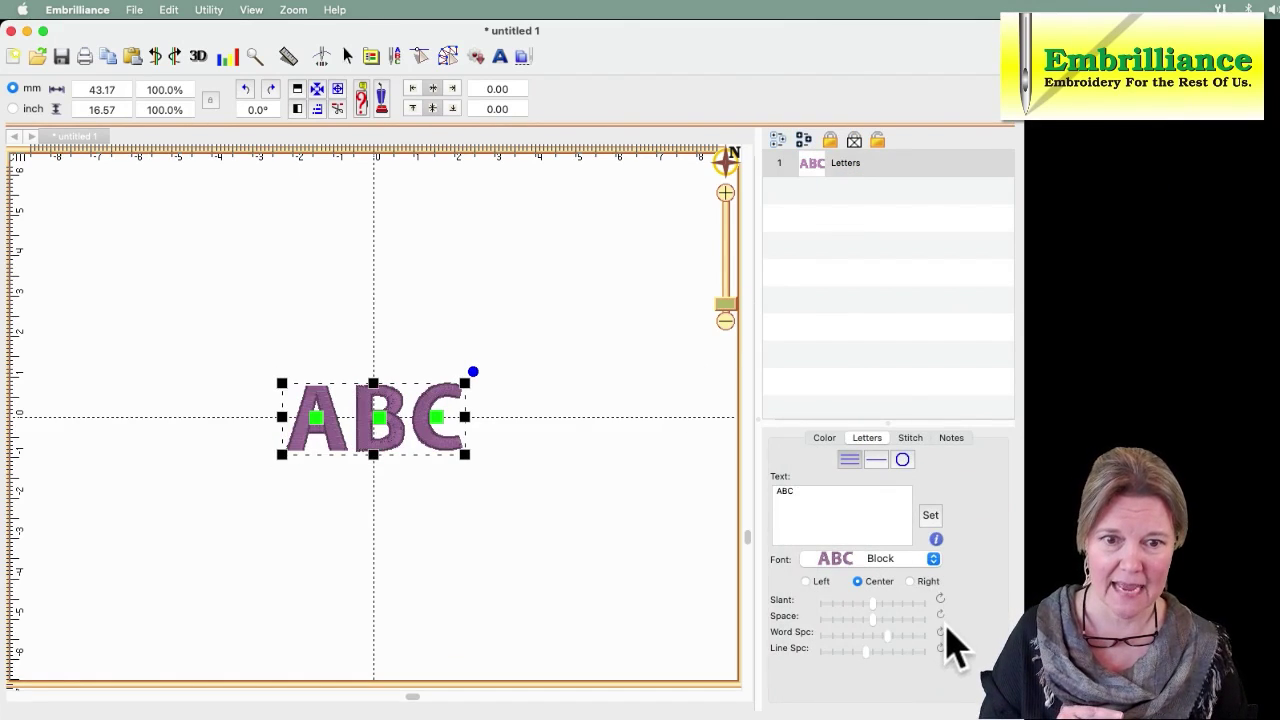
left_click(940, 632)
left_click(940, 649)
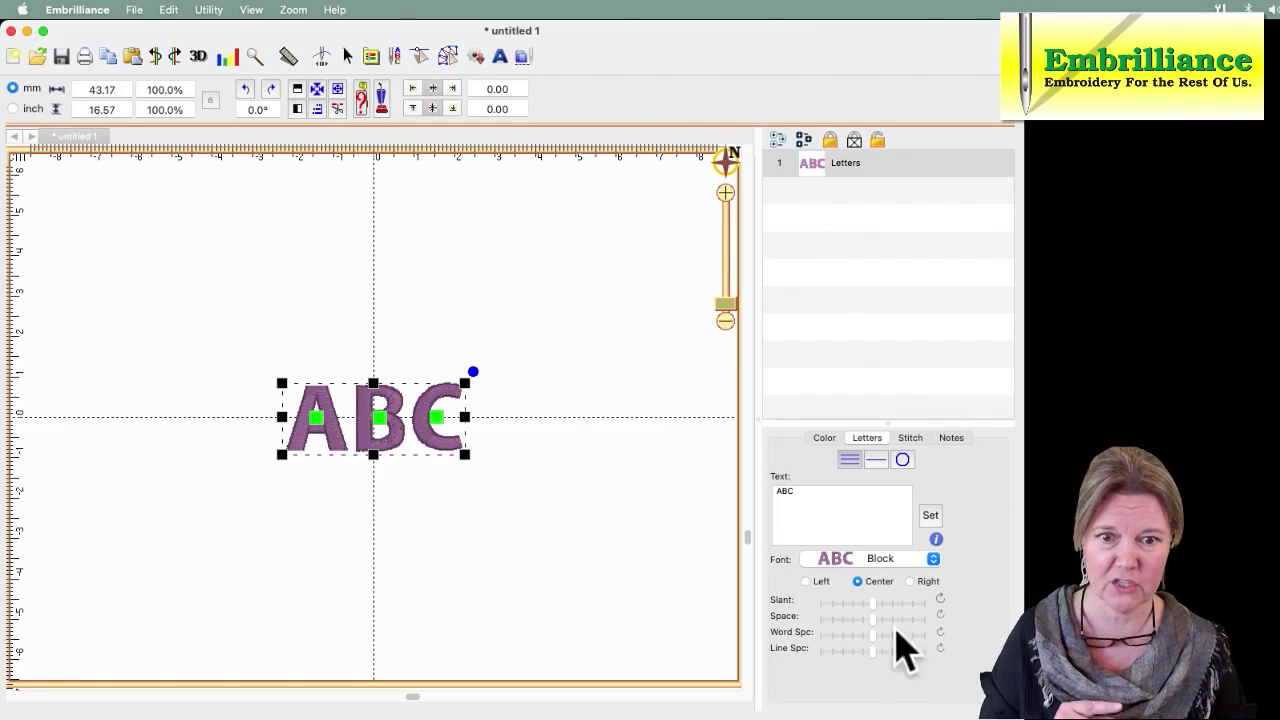
left_click(876, 459)
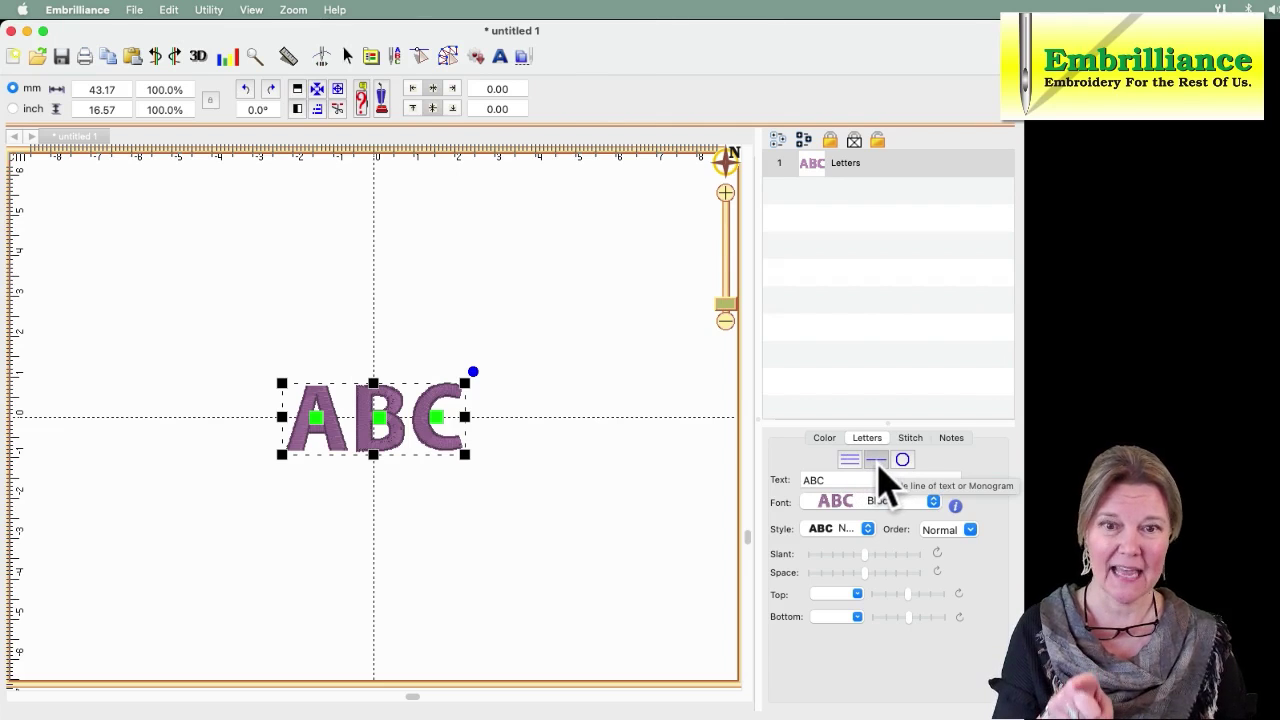
Replace the ABC text with 'Happy Holidays!' and apply it
left_click(838, 480)
double_click(806, 480)
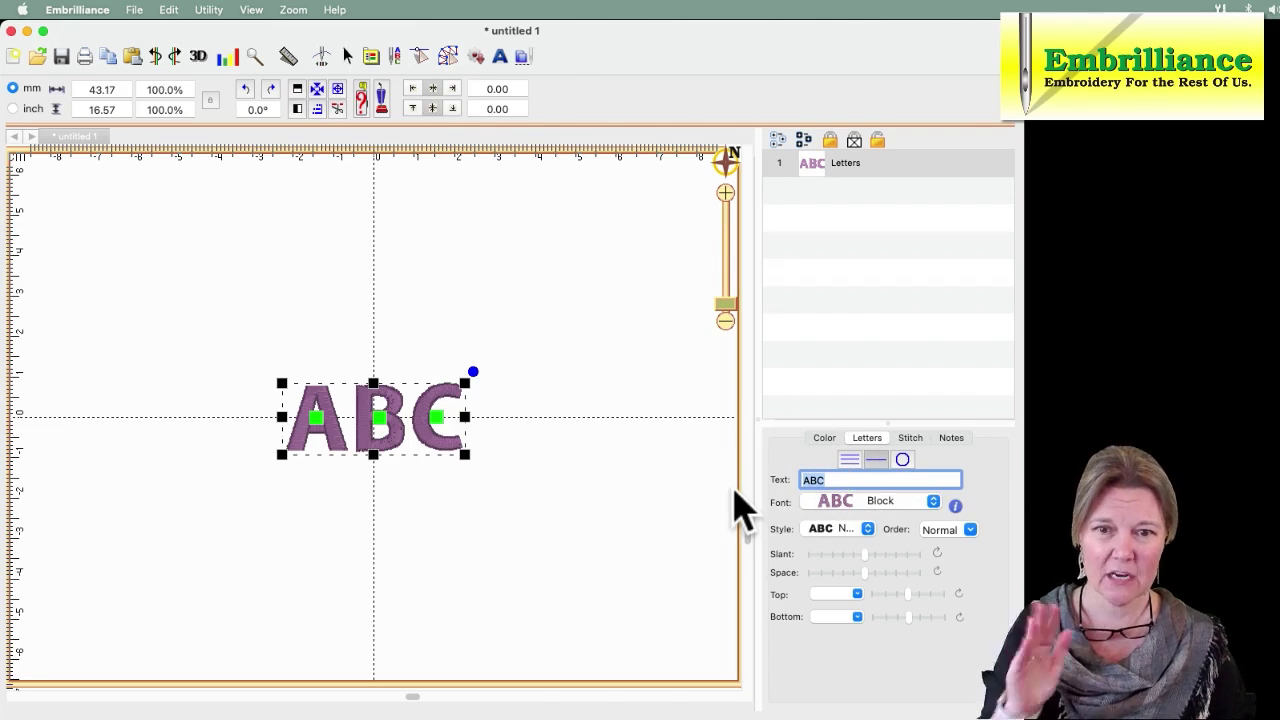
type("Happ")
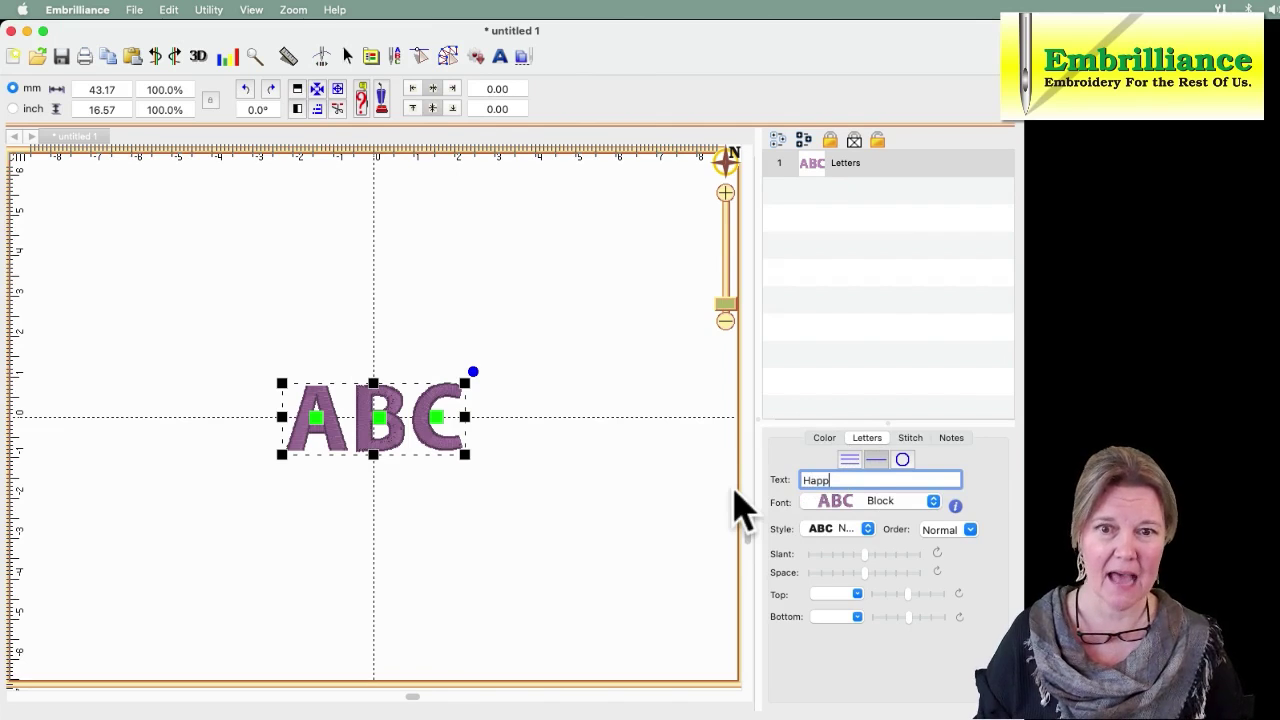
type("y Holidays!")
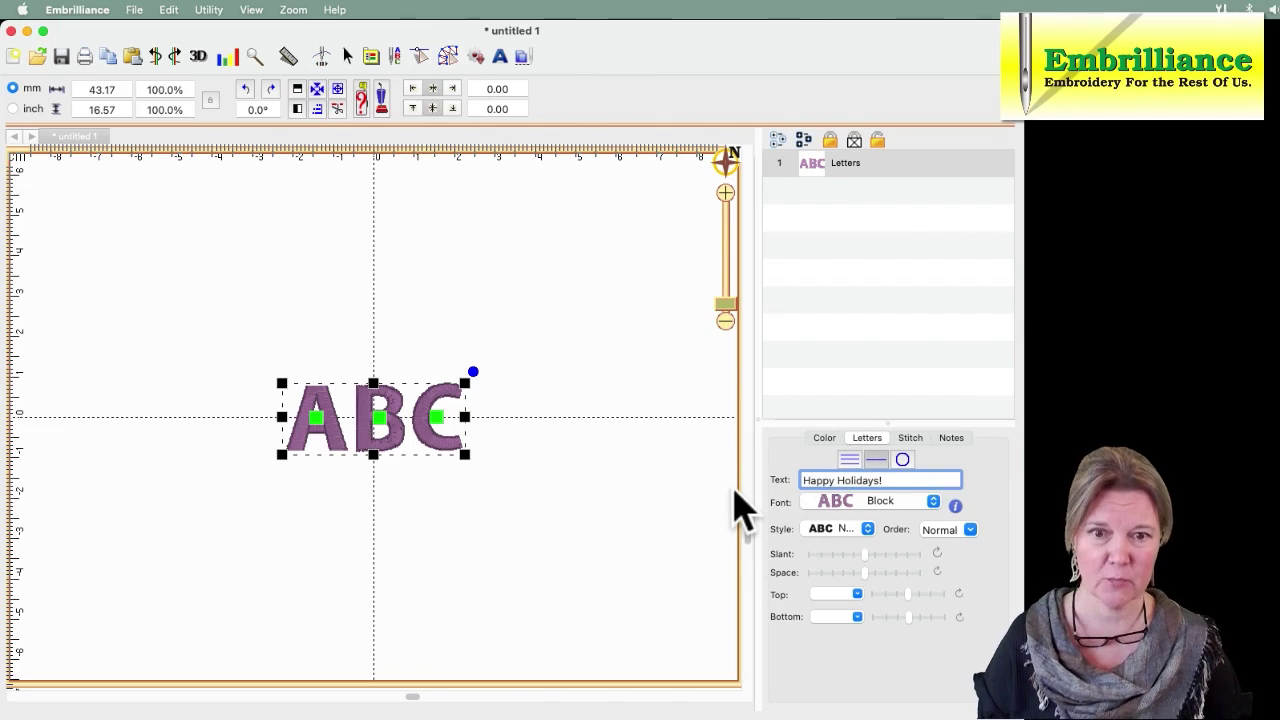
key("Return")
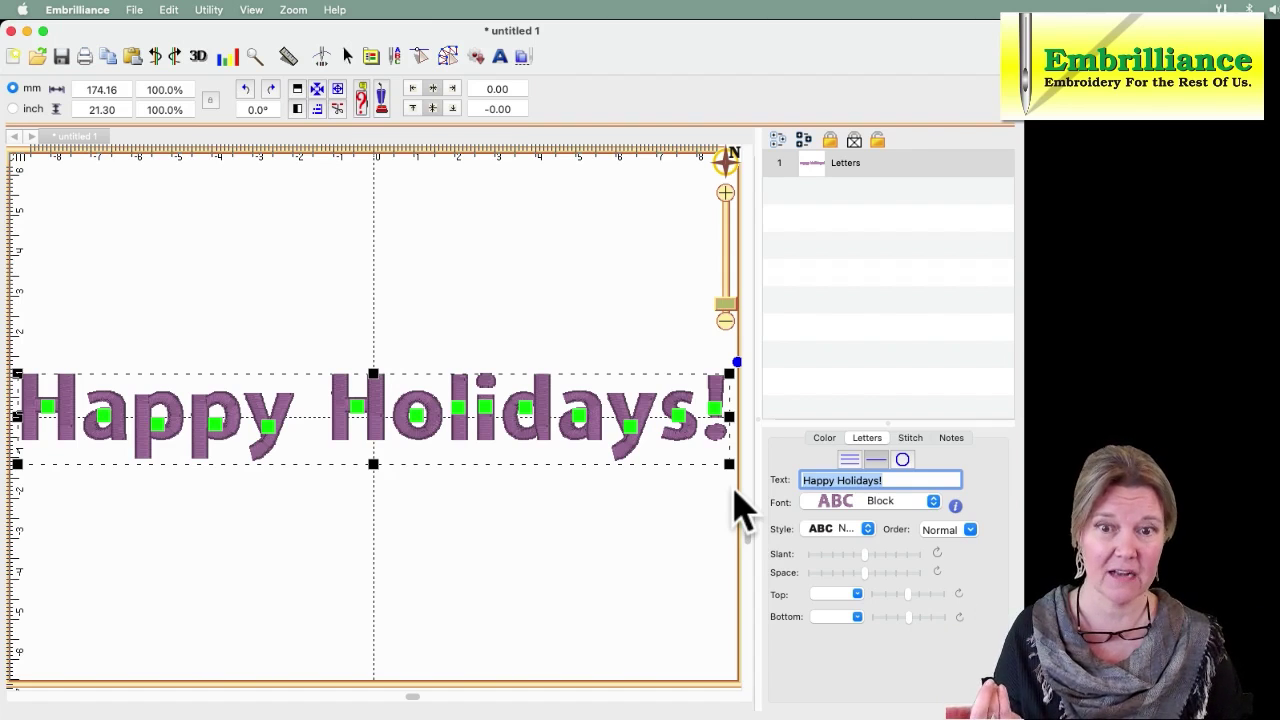
Change the lettering font from Block to Romance Bean Script 5
left_click(877, 510)
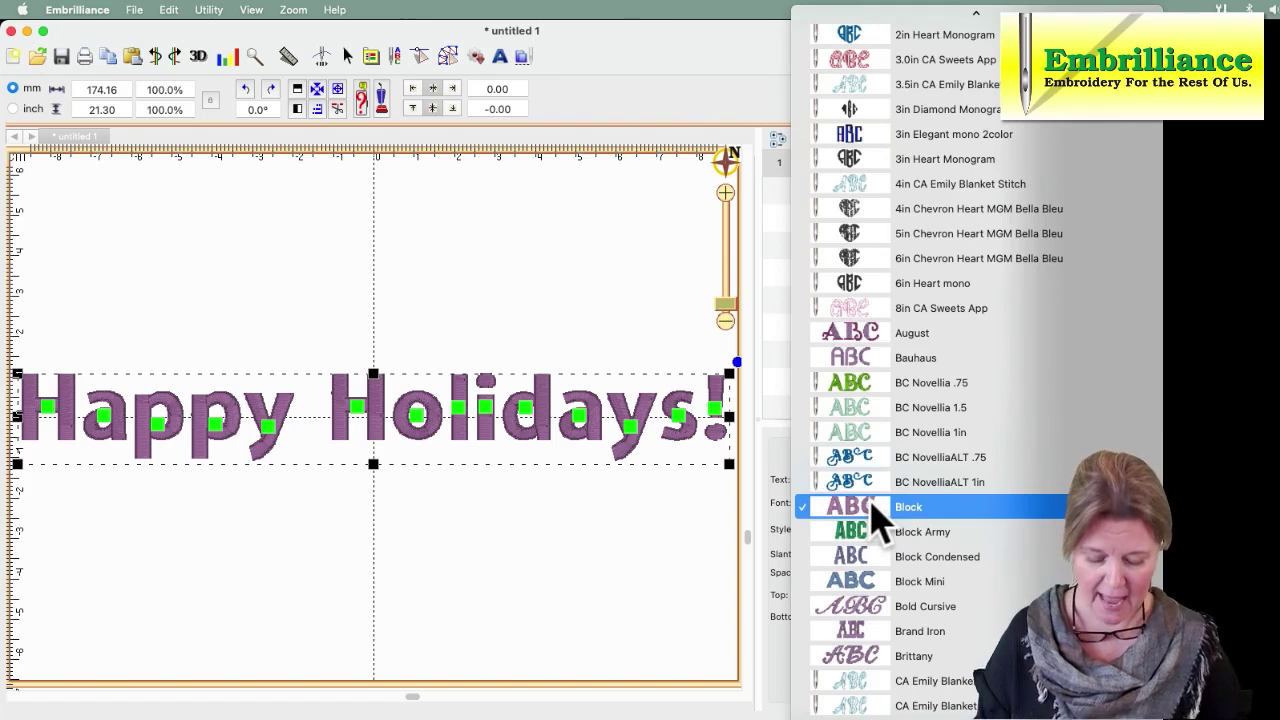
scroll(877, 515, "down", 15)
scroll(877, 515, "down", 5)
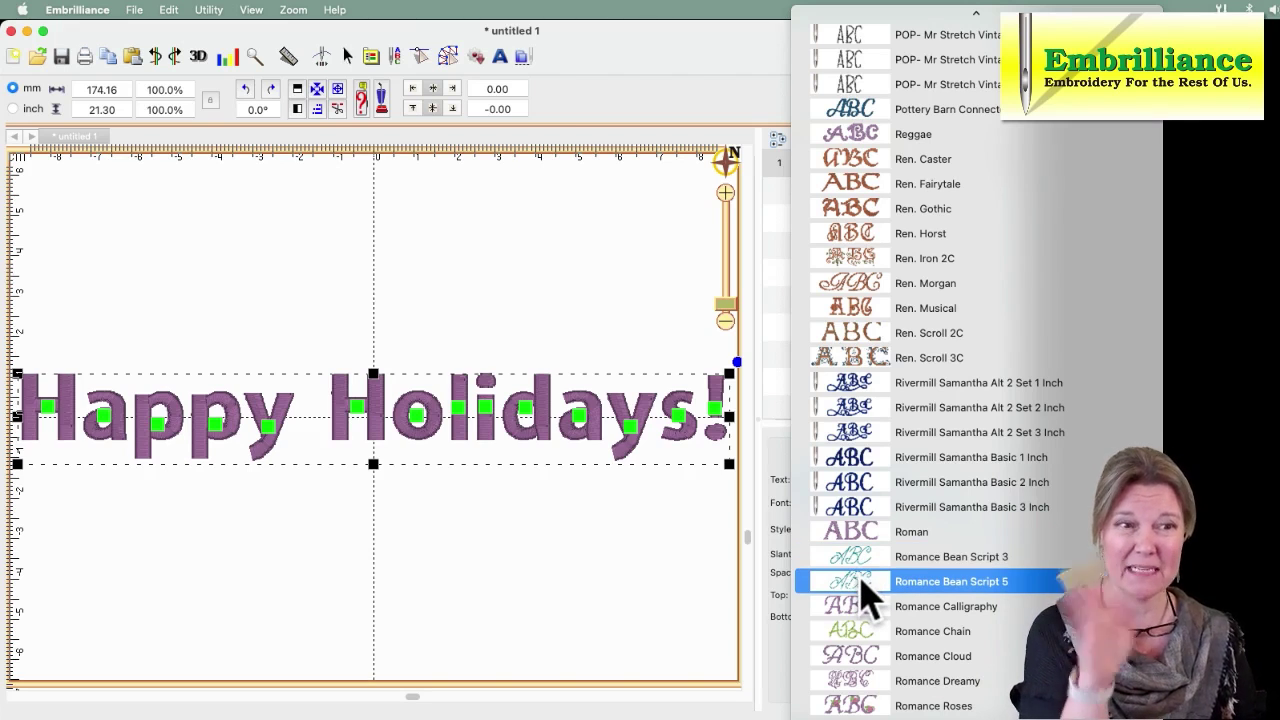
left_click(861, 581)
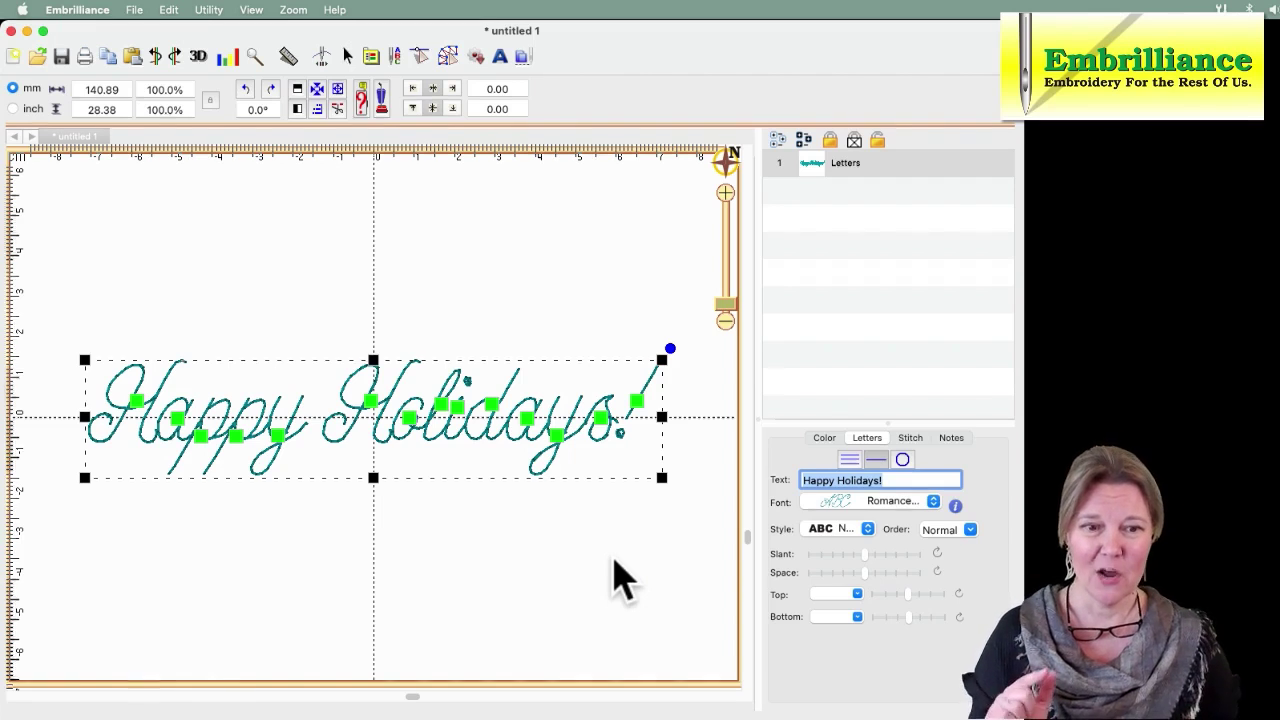
Reselect the lettering, reduce its Slant, and place the text cursor before 'Holidays'
left_click(600, 553)
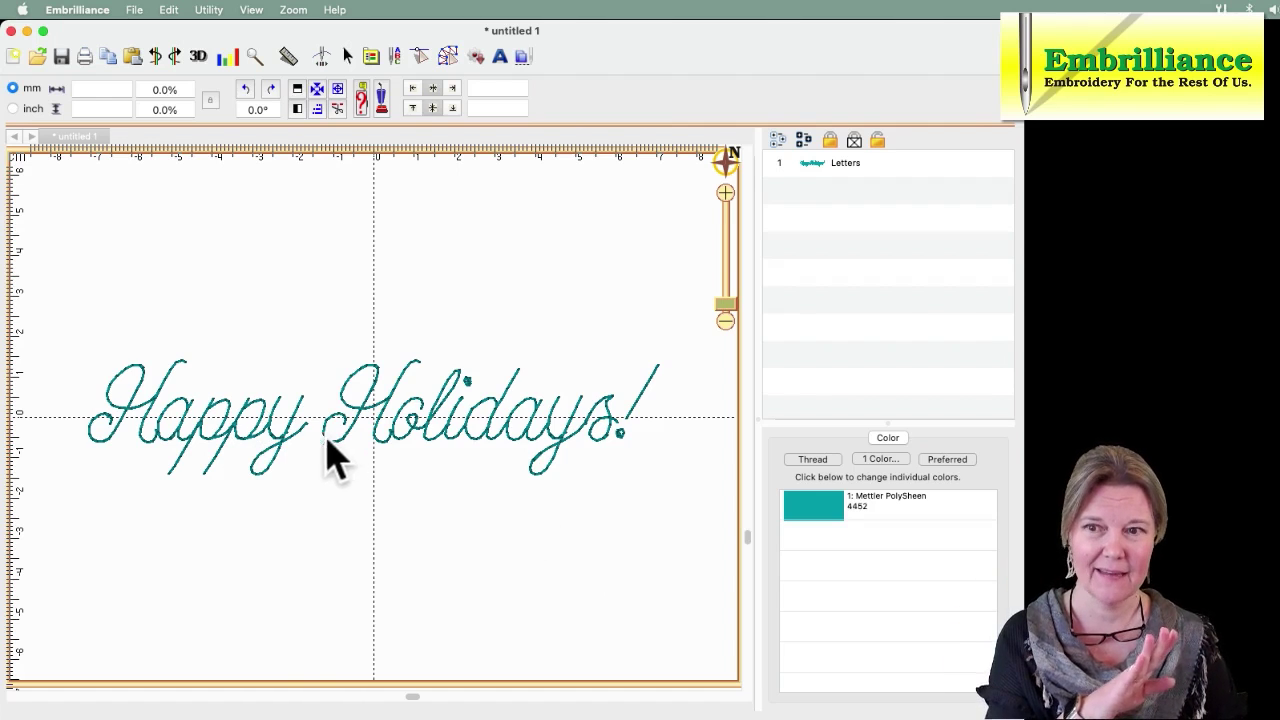
left_click(284, 440)
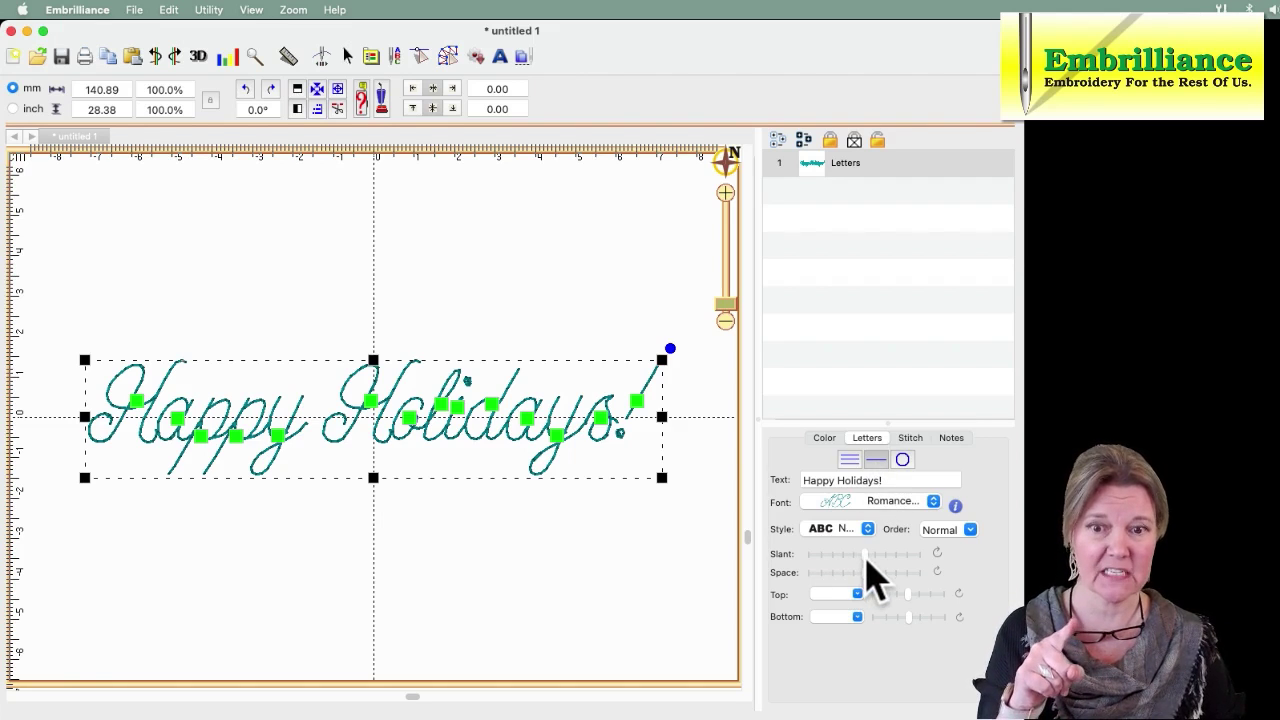
left_click_drag(865, 553, 849, 570)
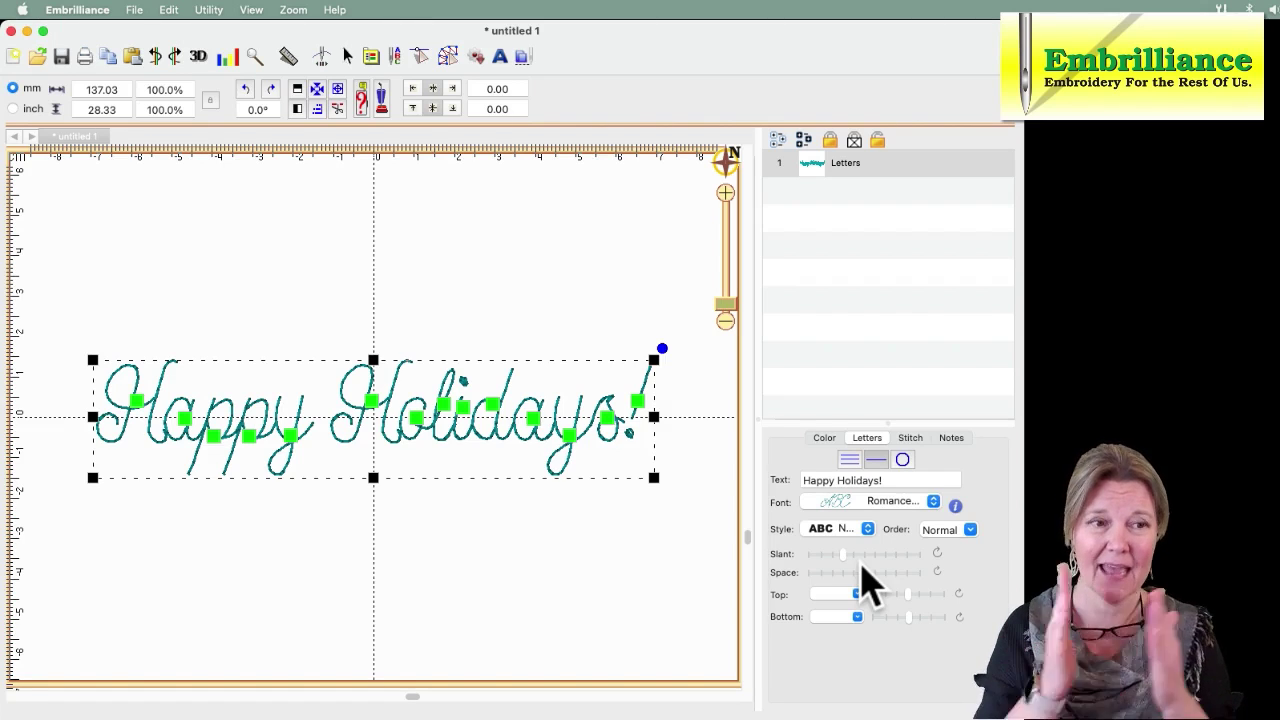
left_click(836, 480)
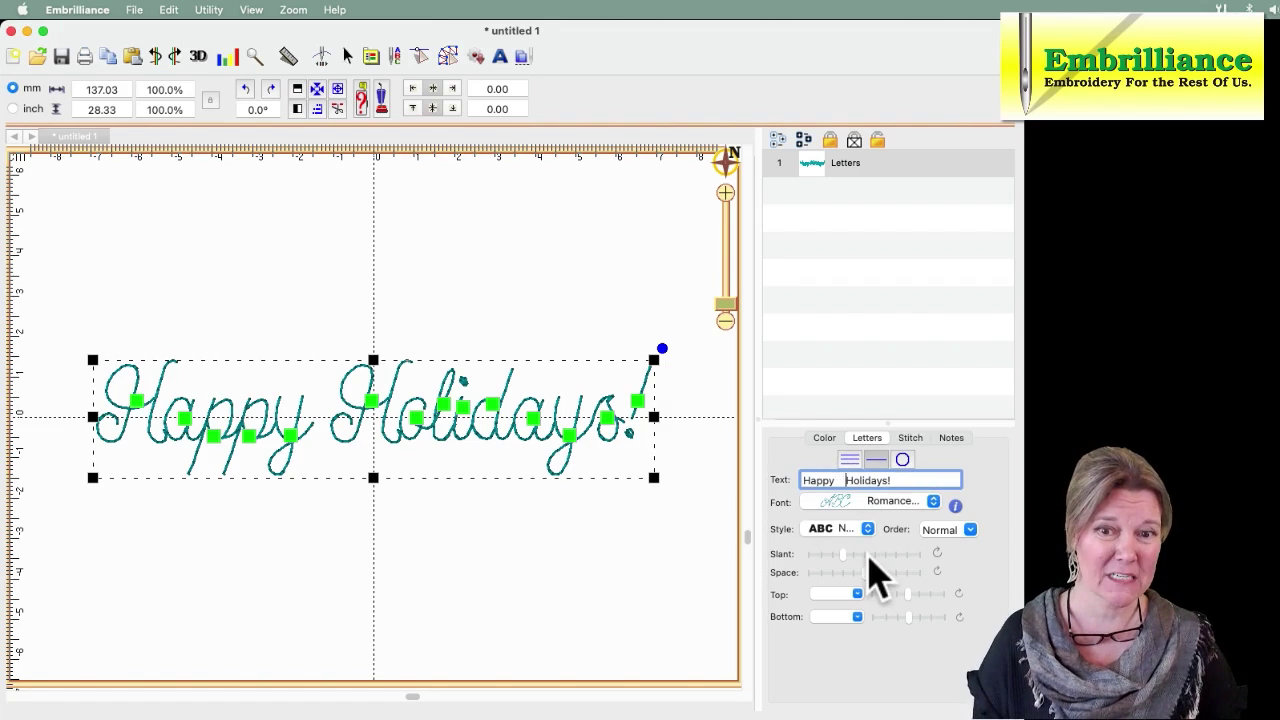
triple_click(921, 480)
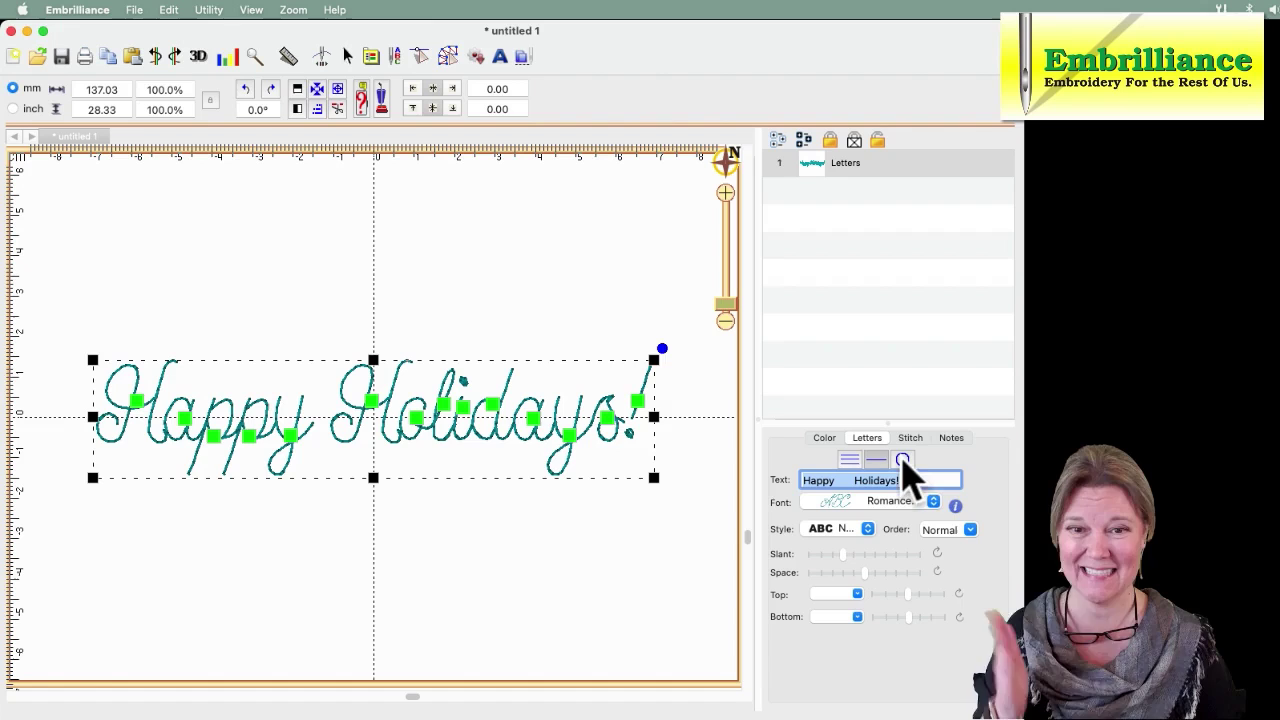
left_click(852, 481)
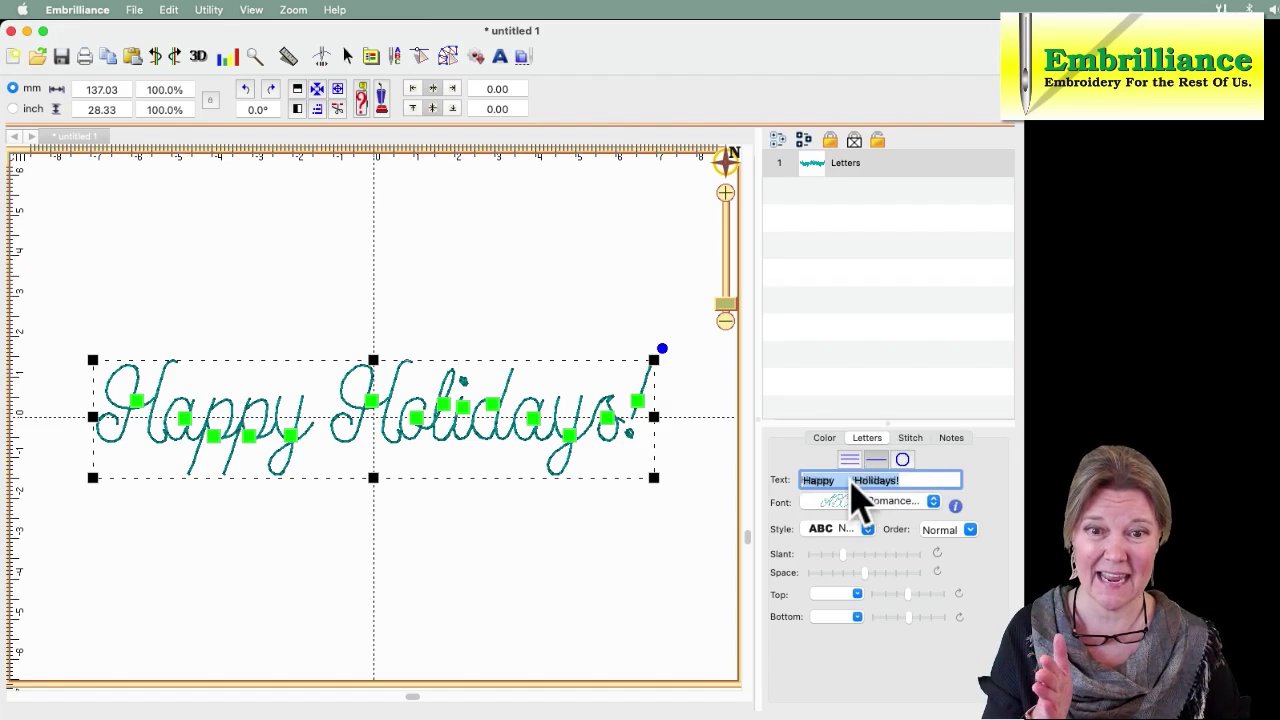
key("Right")
key("BackSpace")
left_click(846, 481)
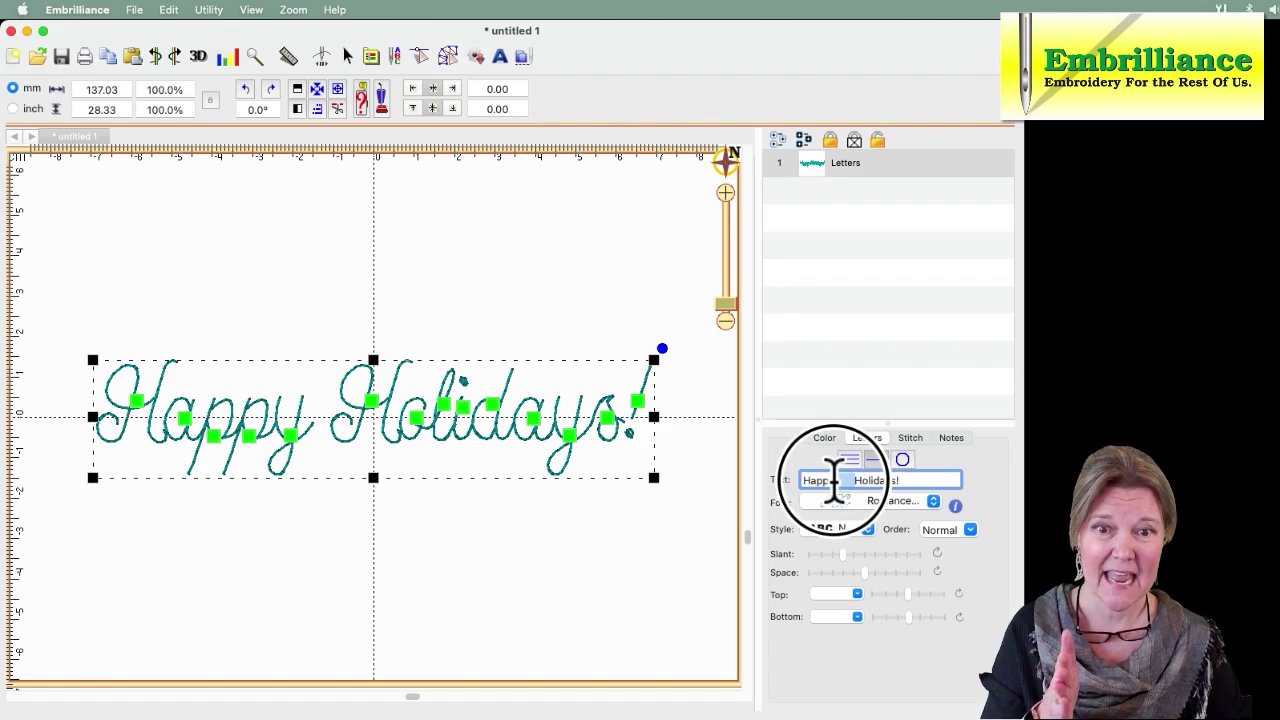
double_click(846, 481)
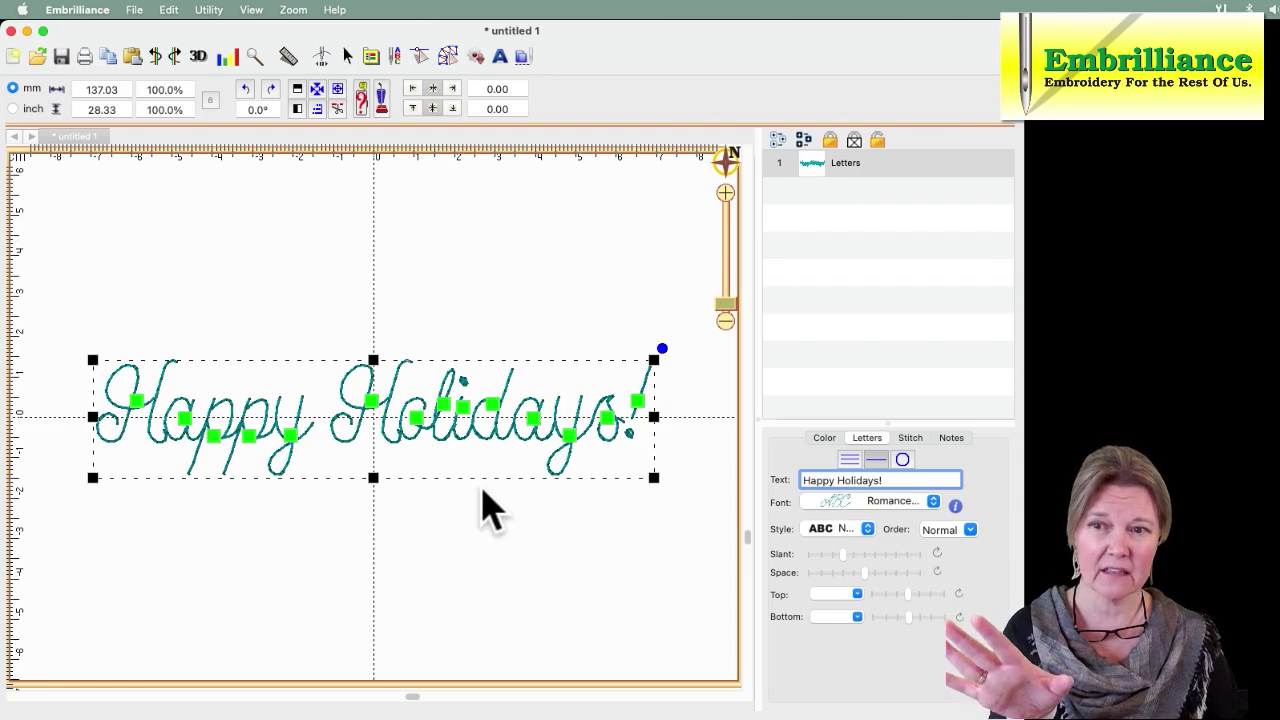
Drag the Holidays! letters right to widen the gap after Happy
left_click(375, 403)
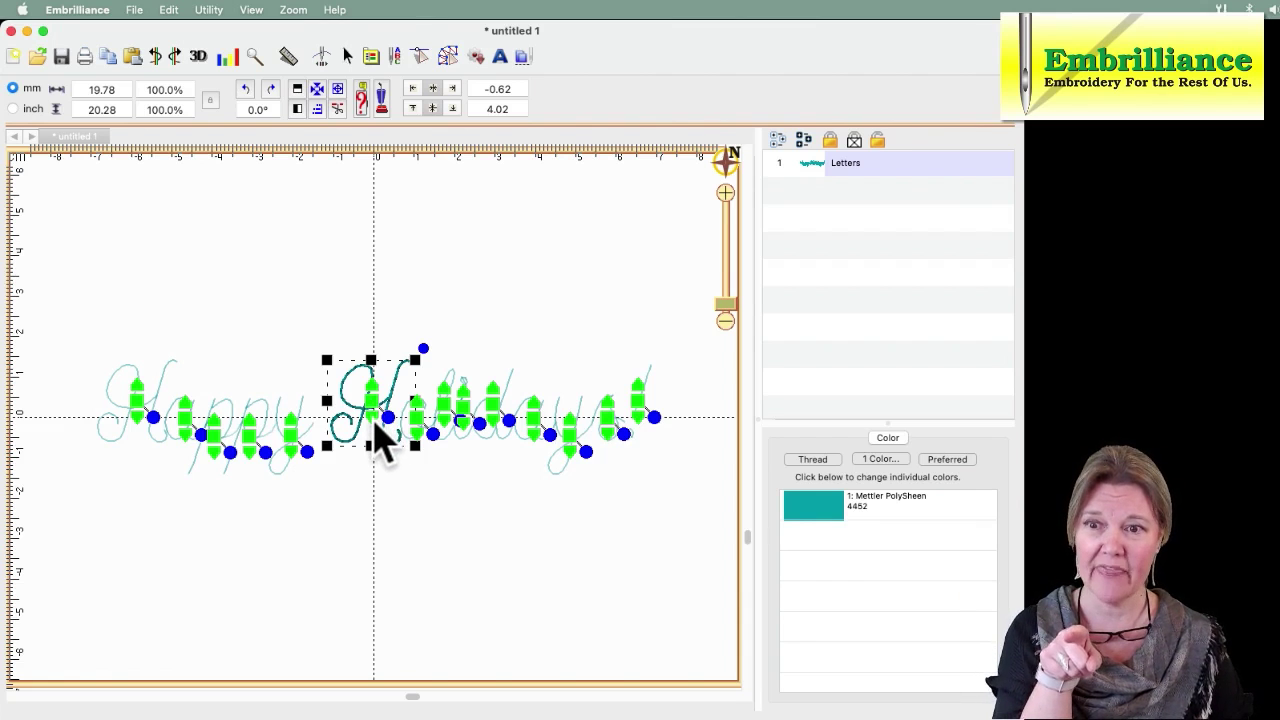
left_click_drag(381, 441, 403, 426)
left_click(400, 512)
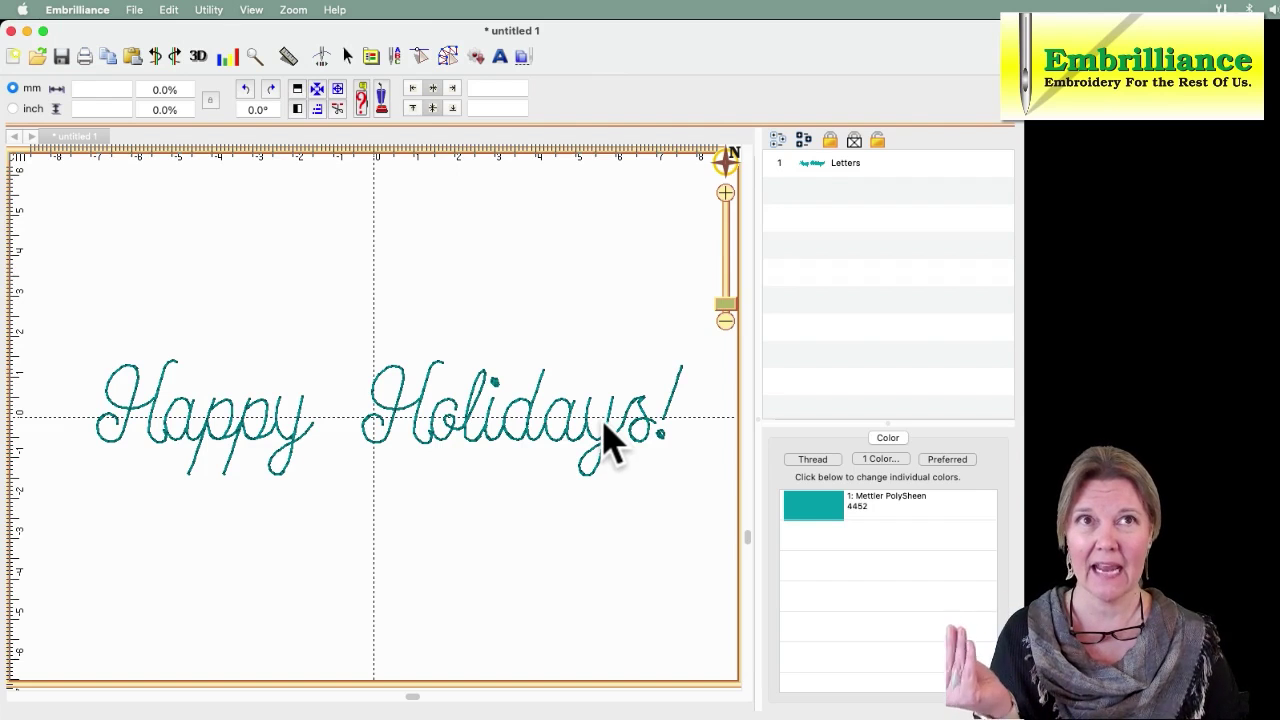
Drag Holidays! down and left so it sits on a line below Happy
left_click(423, 440)
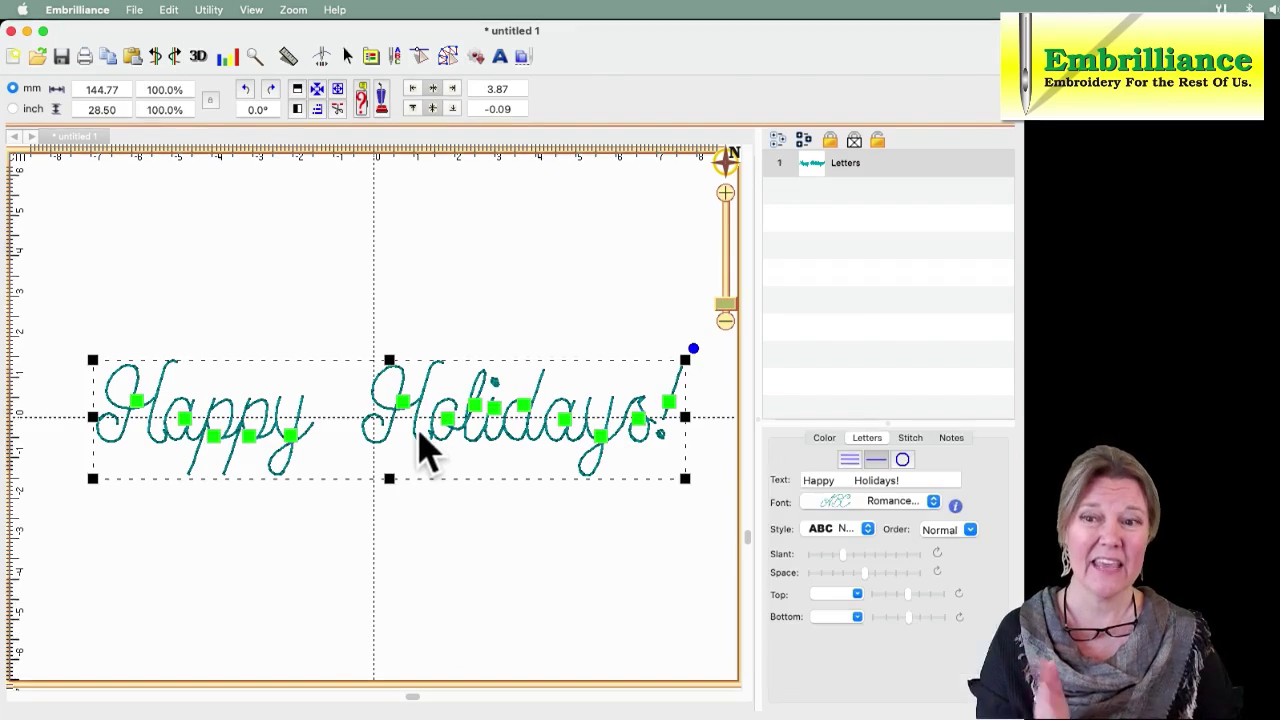
left_click(408, 417)
left_click_drag(406, 415, 149, 543)
left_click(455, 480)
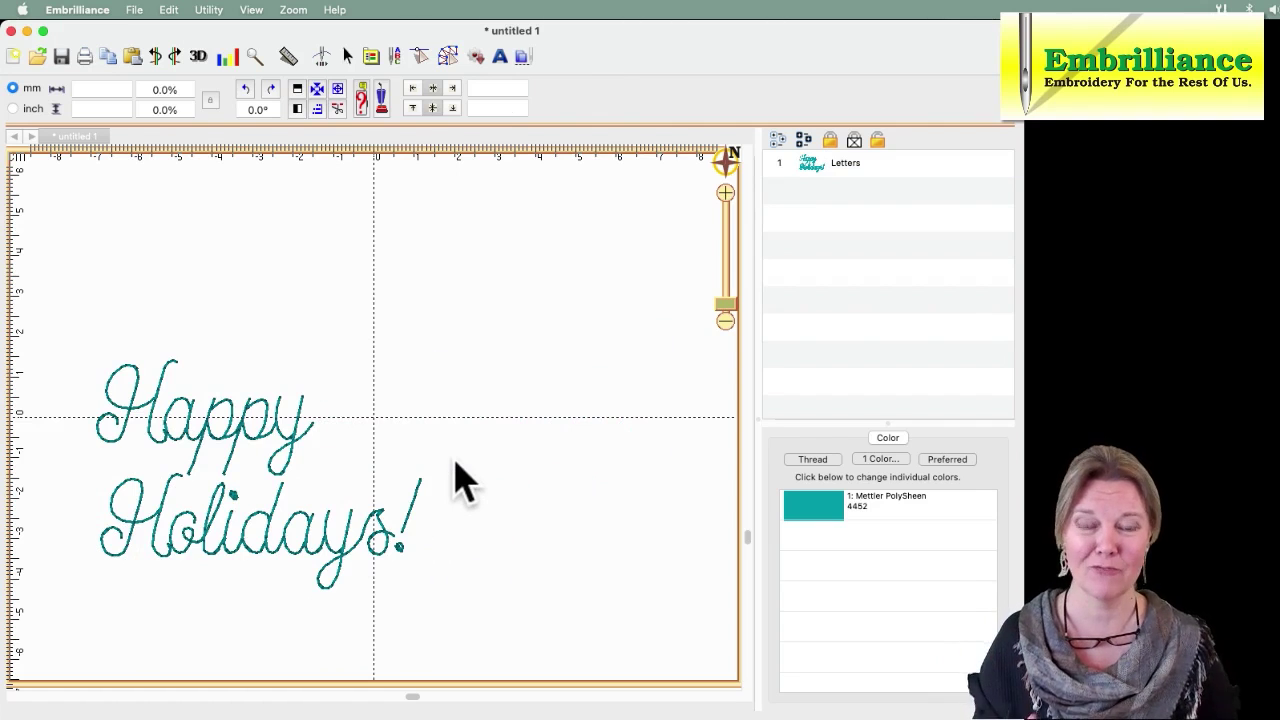
Join Happy and Holidays! back onto a single line in the Text field
left_click(334, 552)
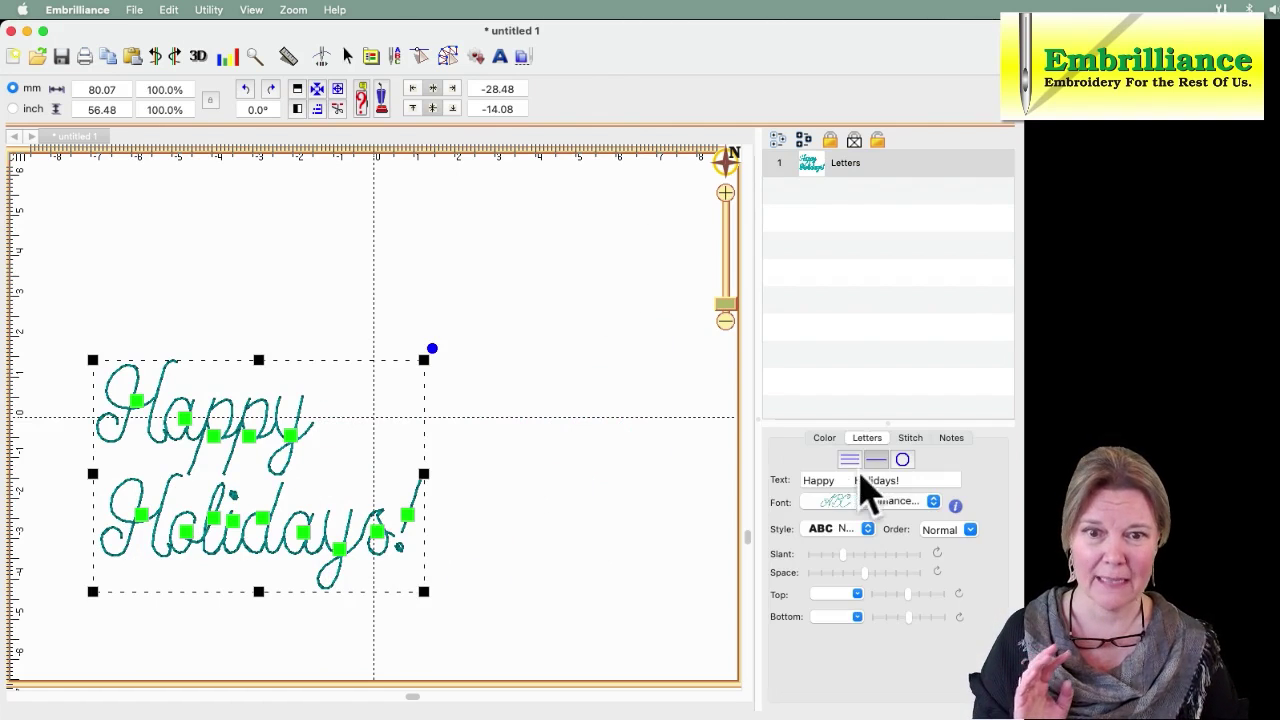
left_click(849, 480)
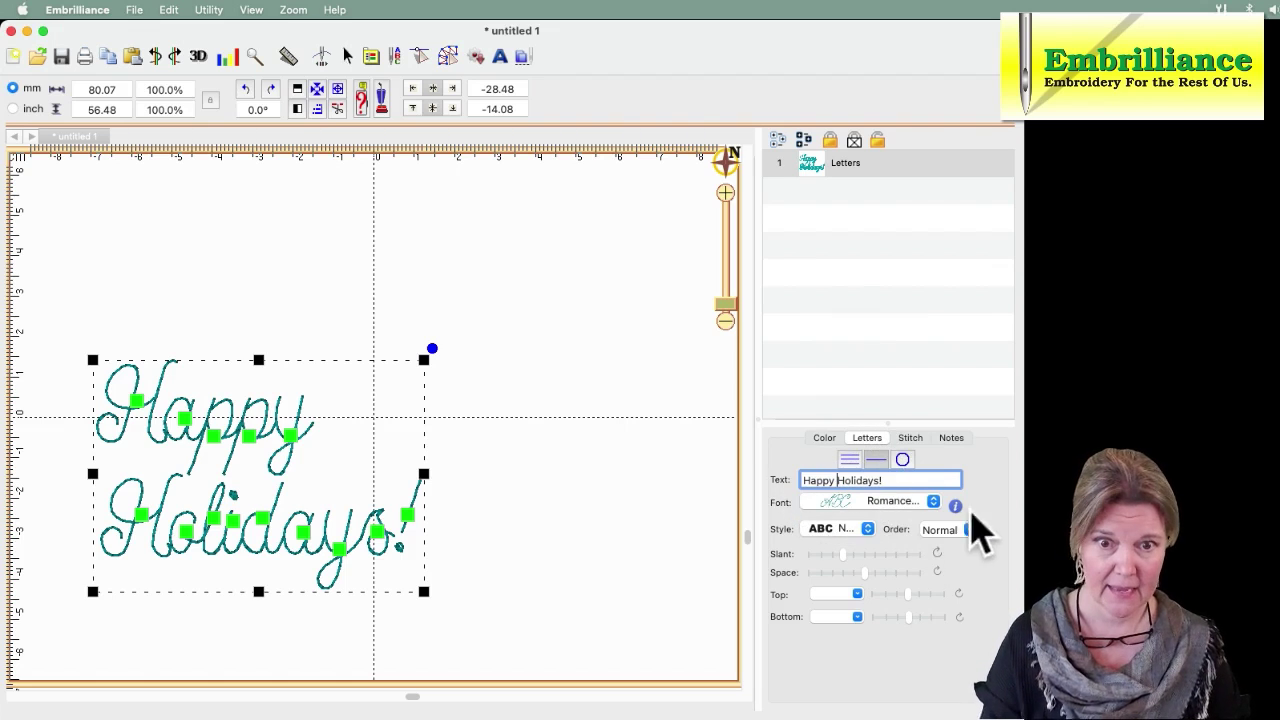
left_click(910, 480)
key("Return")
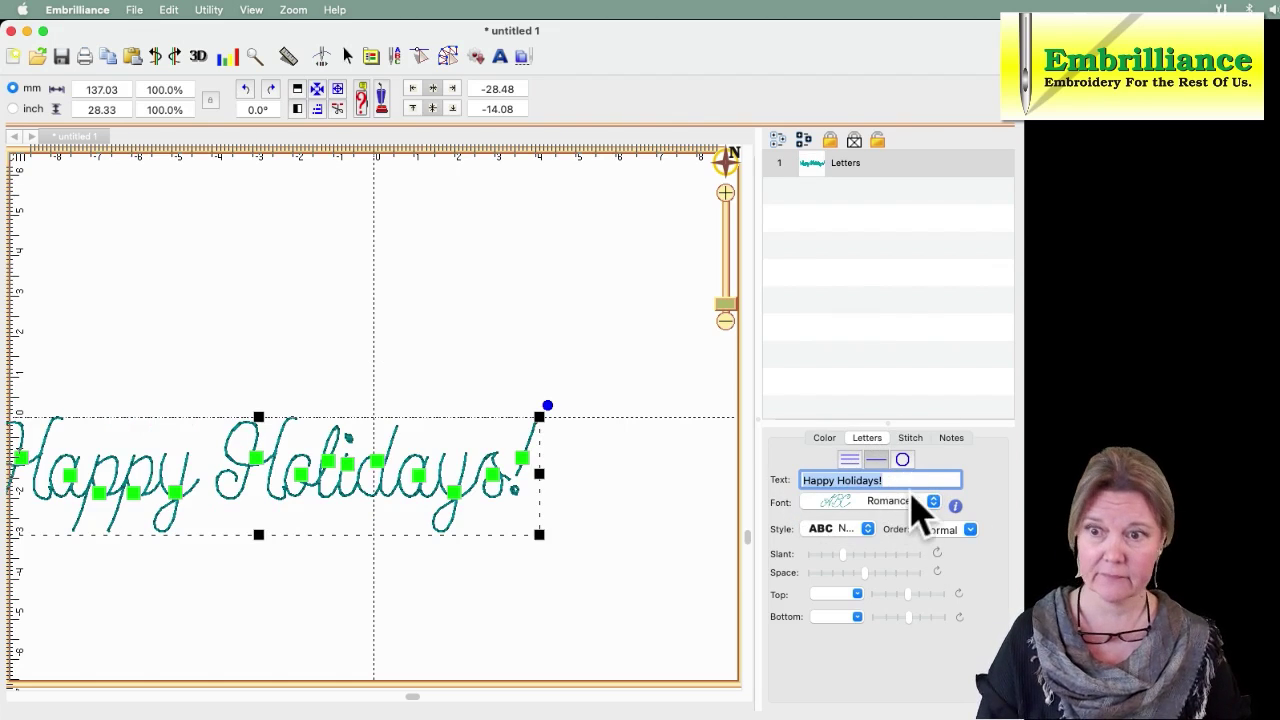
Drag the lettering up above the hoop's horizontal centre line and reselect it
left_click_drag(338, 516, 432, 392)
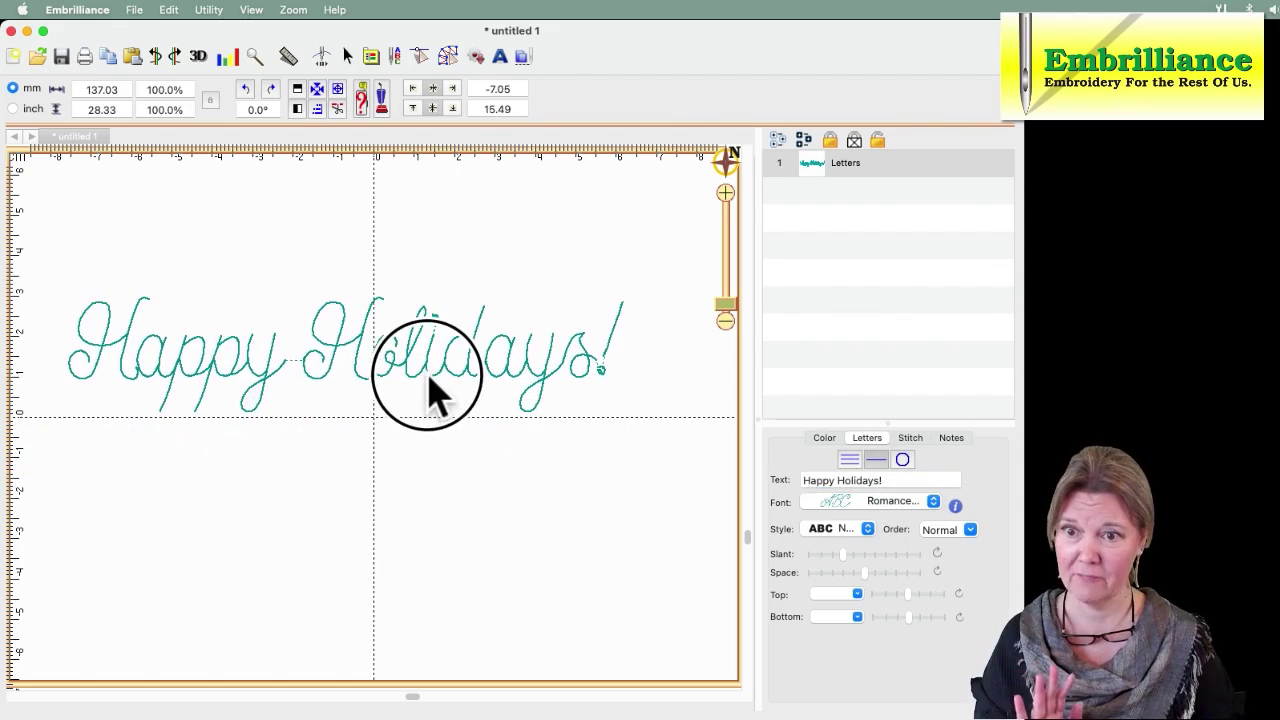
left_click(505, 470)
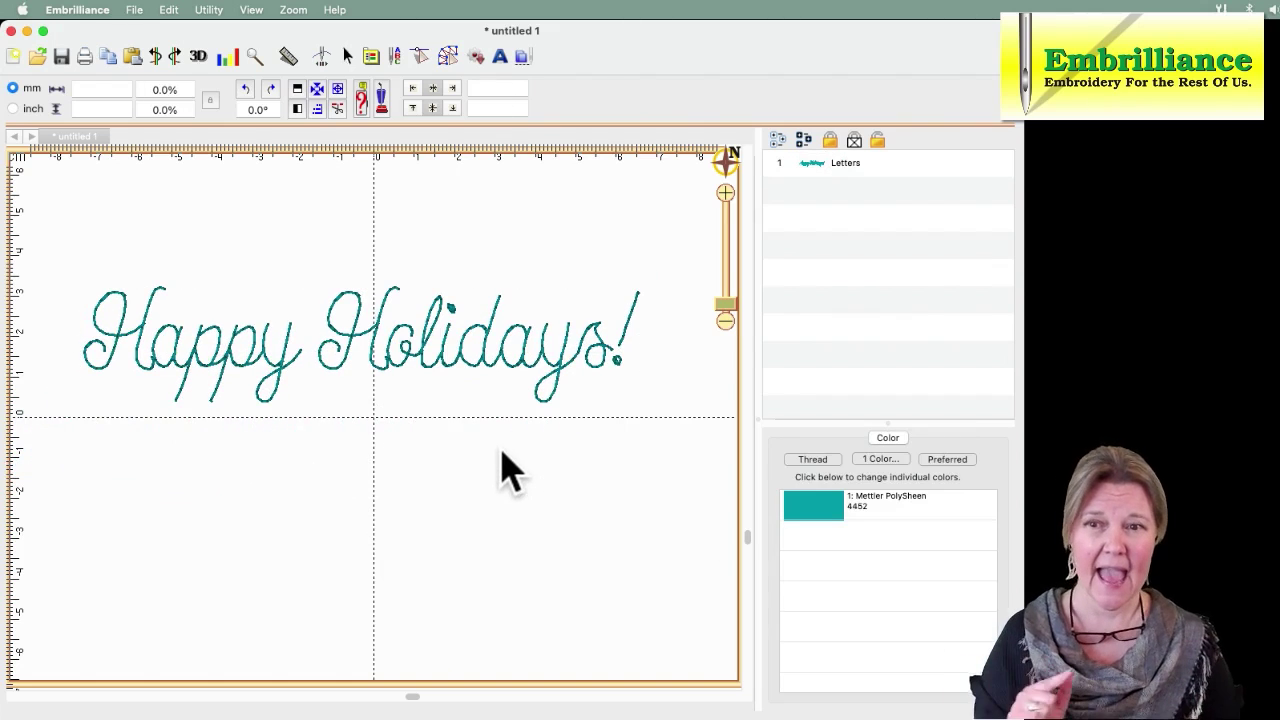
left_click(474, 368)
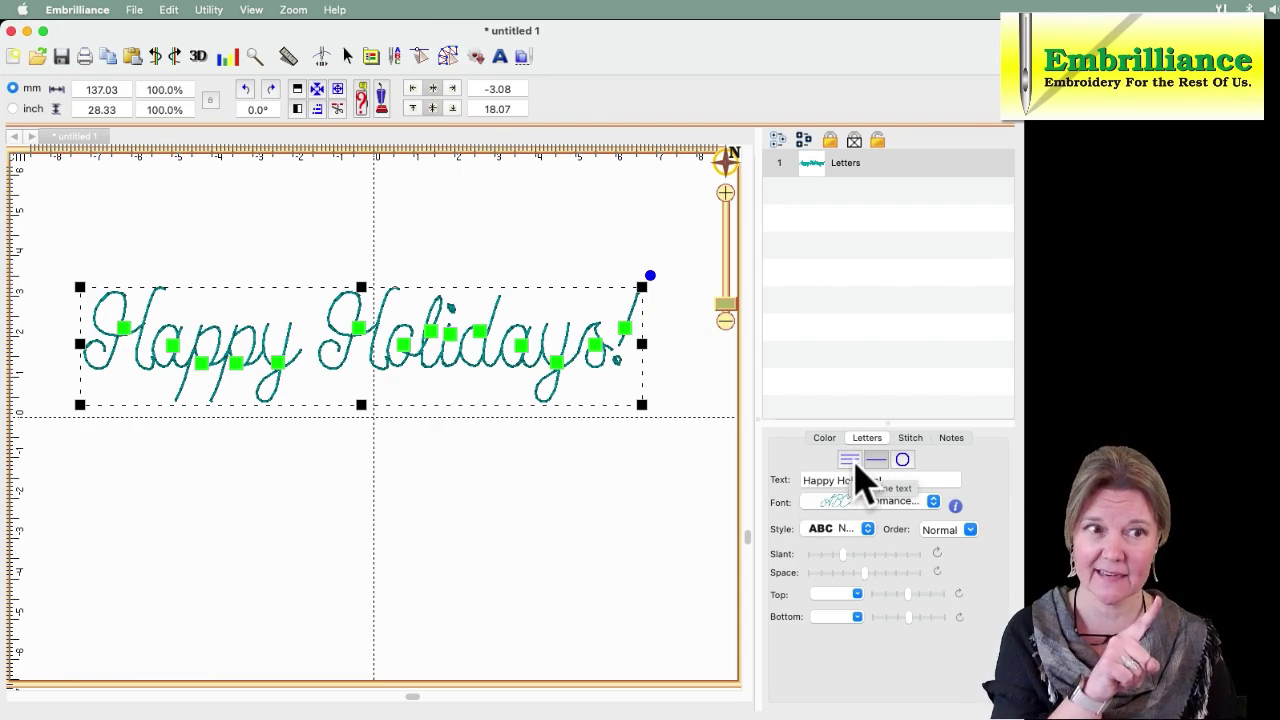
Switch to multi-line text and nudge Word Spc wider, then slightly back
left_click(849, 462)
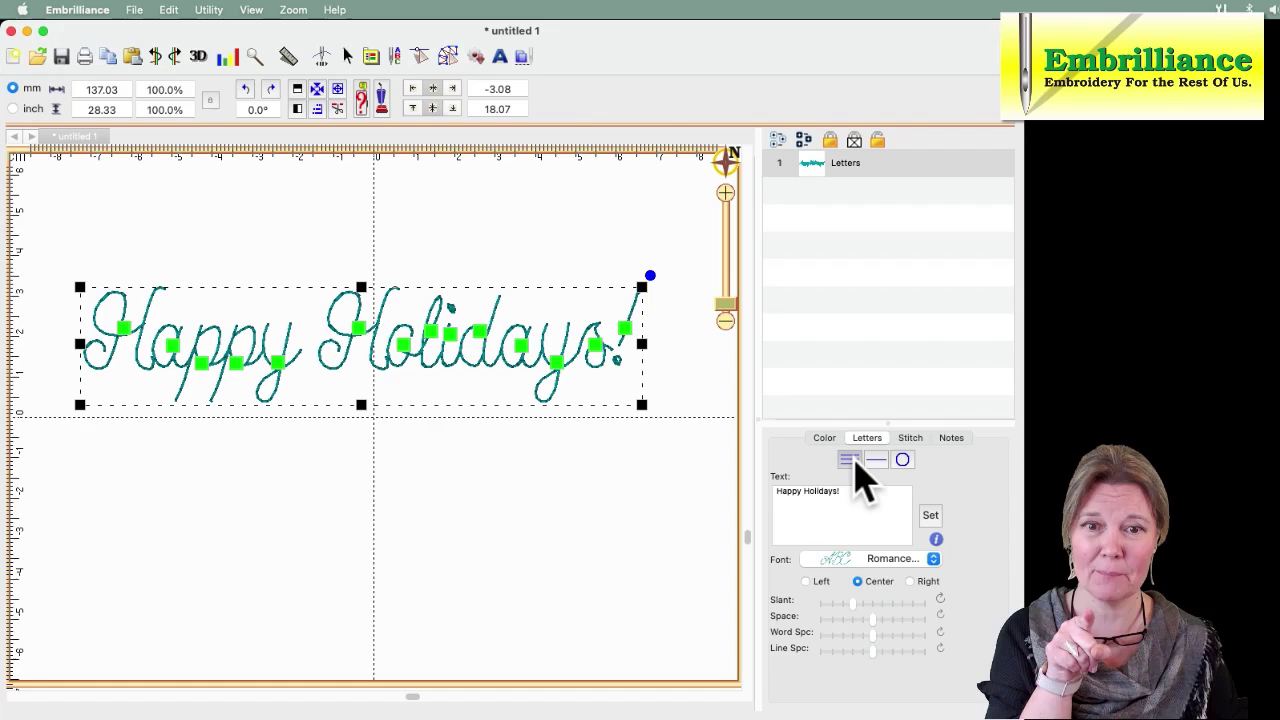
left_click(856, 608)
left_click(855, 607)
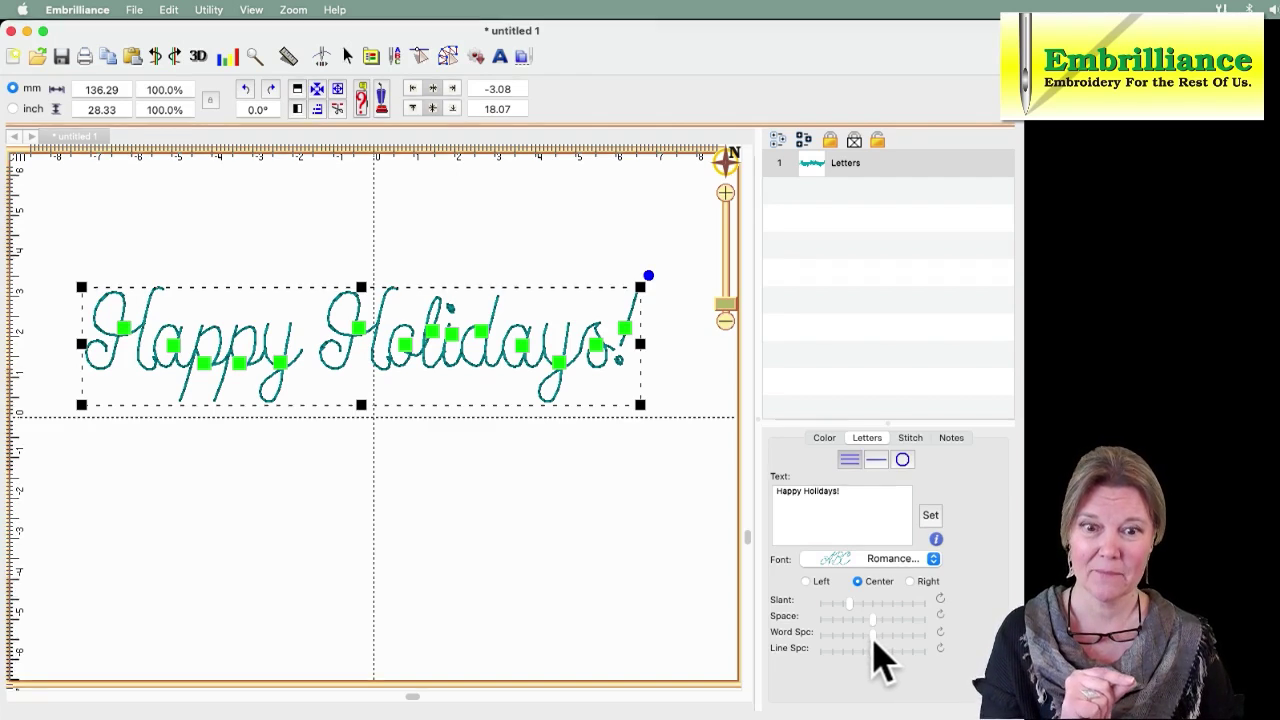
left_click(875, 645)
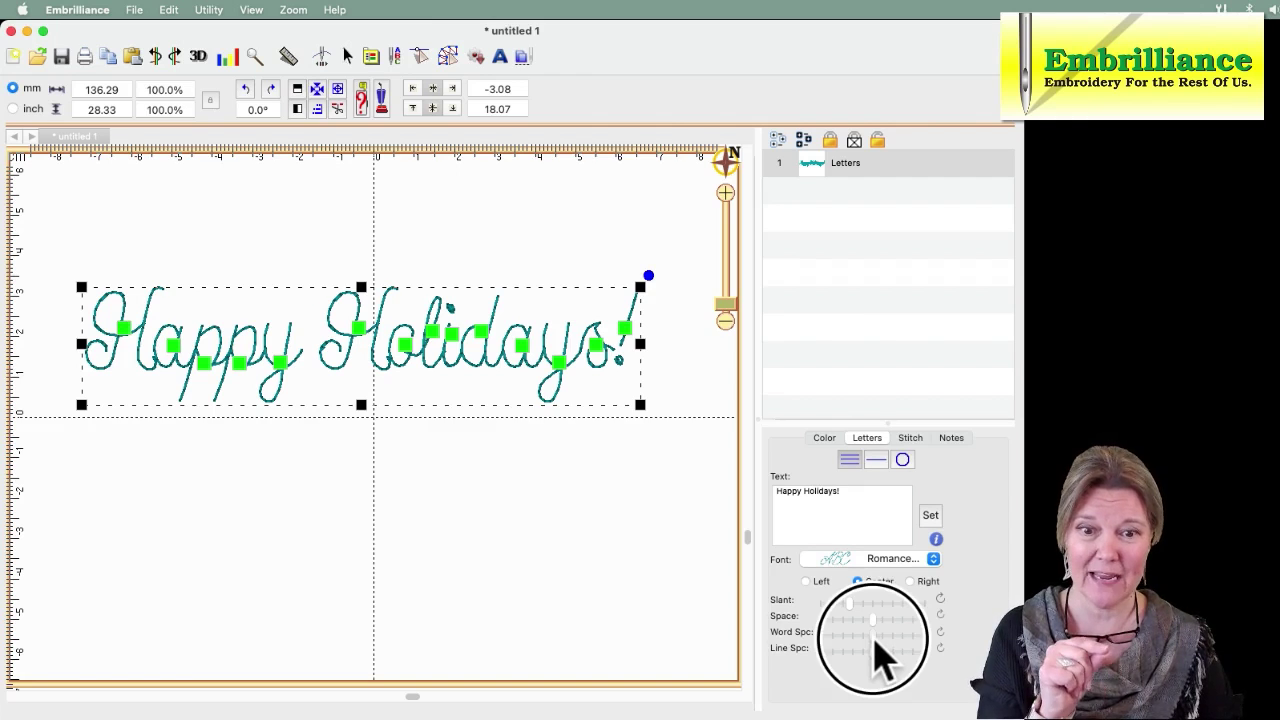
left_click_drag(875, 645, 900, 645)
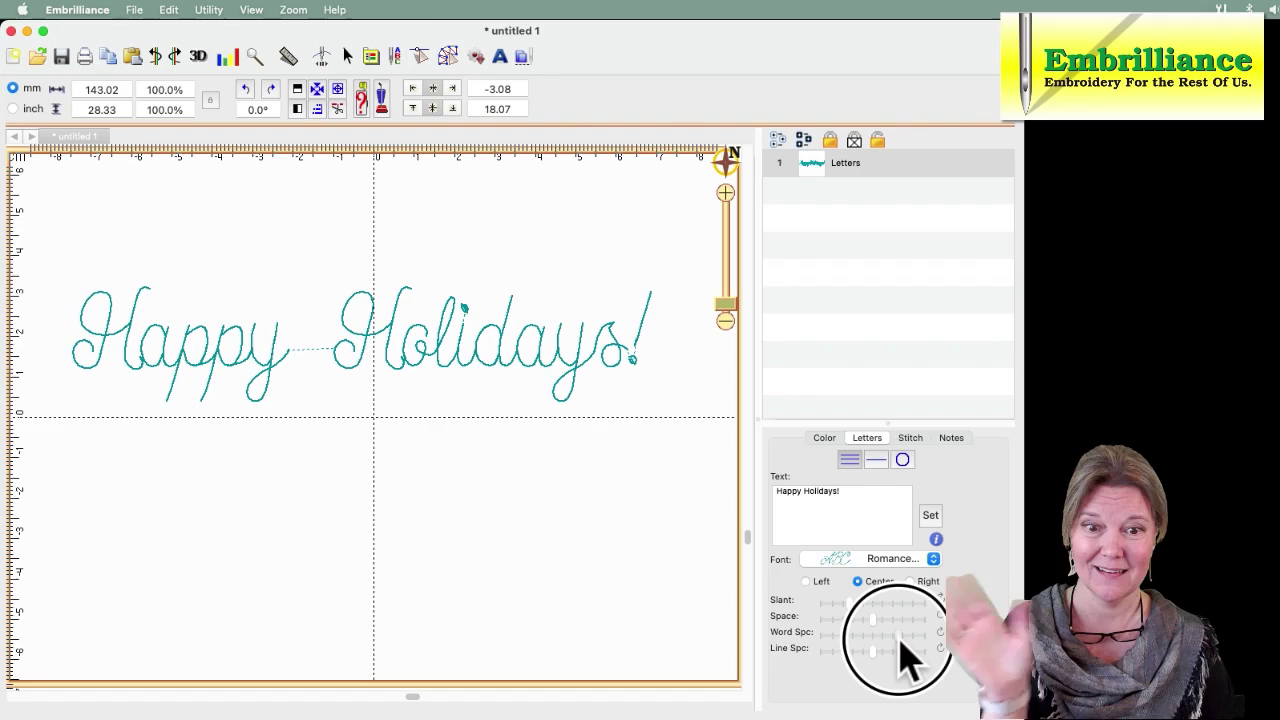
left_click_drag(899, 638, 883, 640)
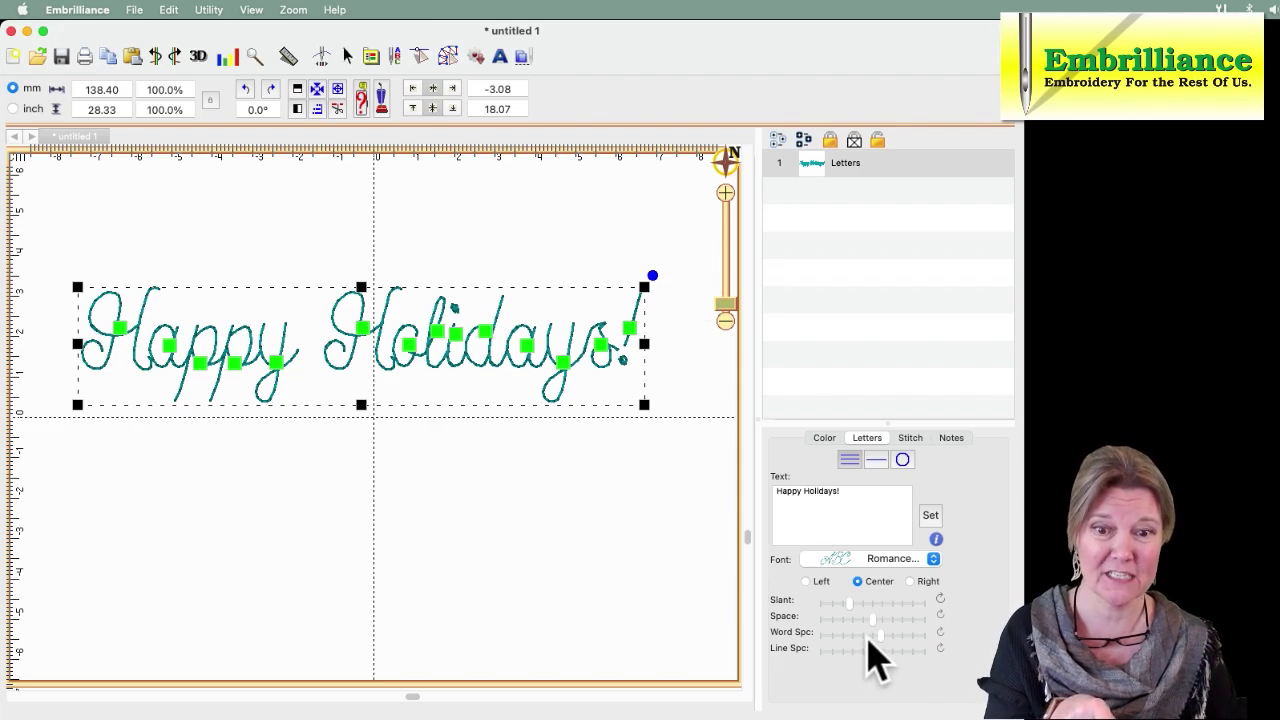
Delete the exclamation mark after 'Holidays' in the Text box
left_click(840, 495)
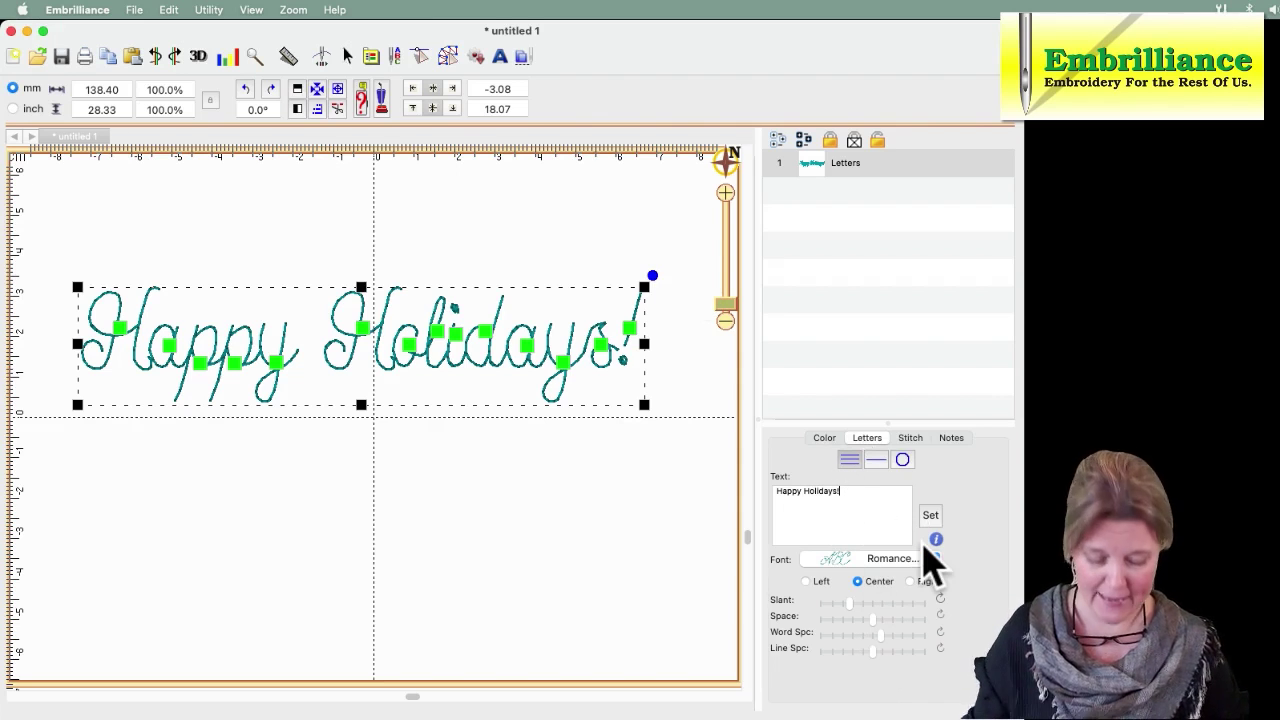
left_click(800, 492)
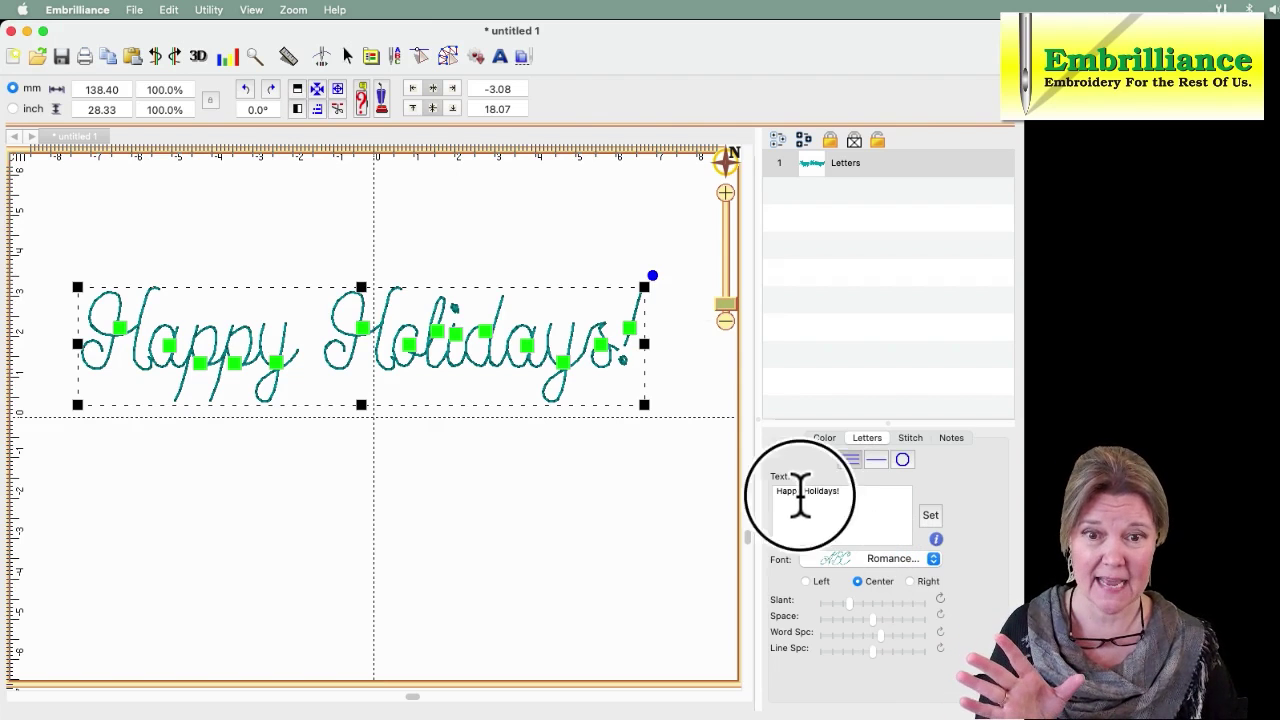
left_click(851, 491)
key("BackSpace")
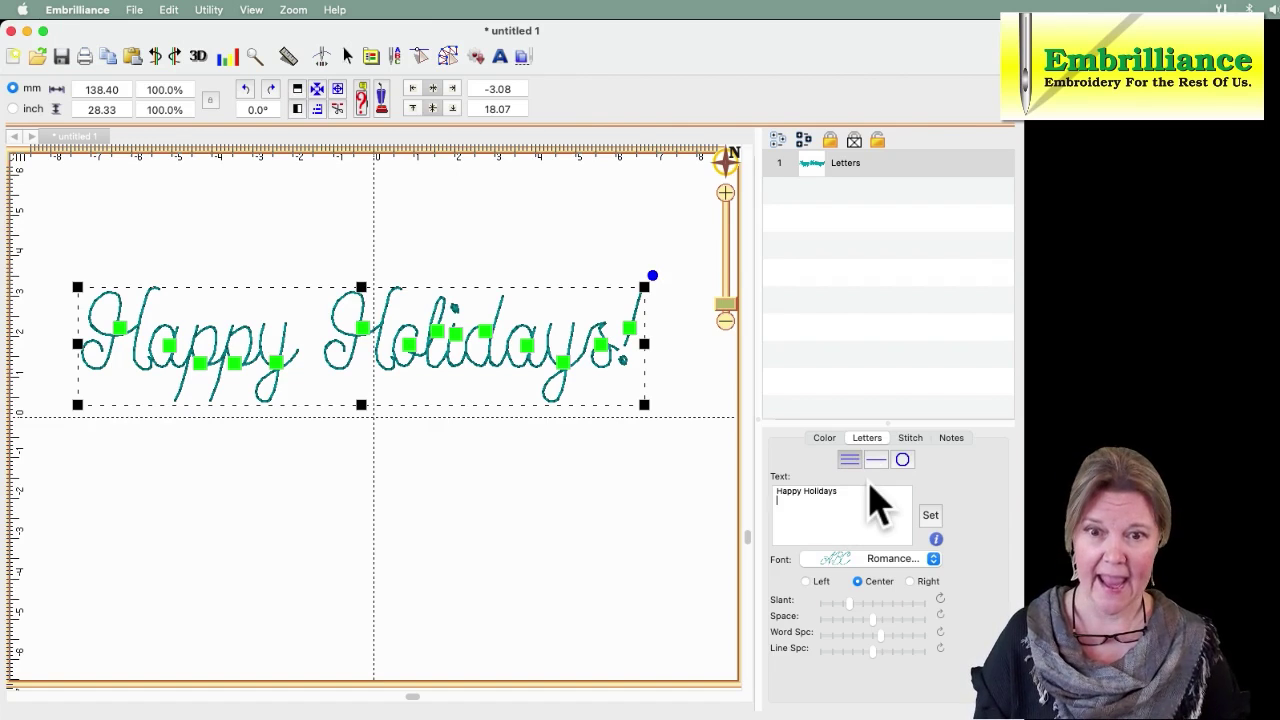
Add 'wishes' and 'To you!' lines, then join 'To you!' onto the Wishes line and apply
type("wishes")
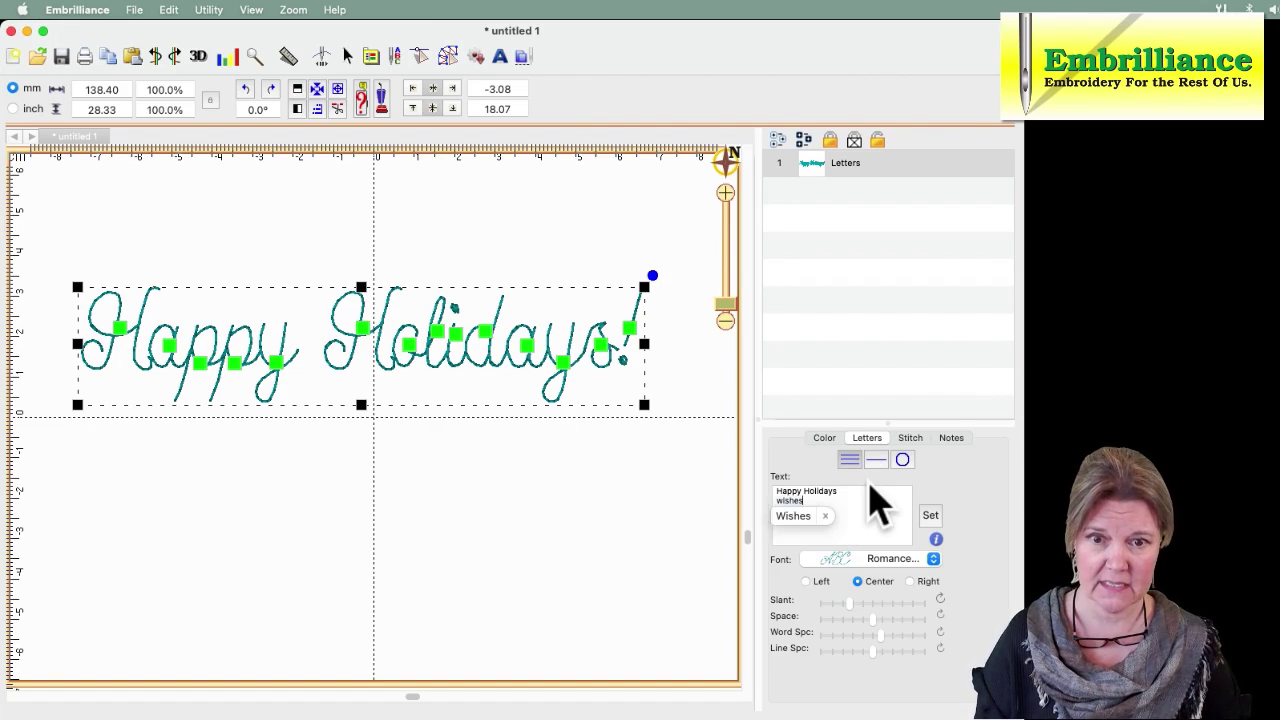
key("Return")
type("To yo")
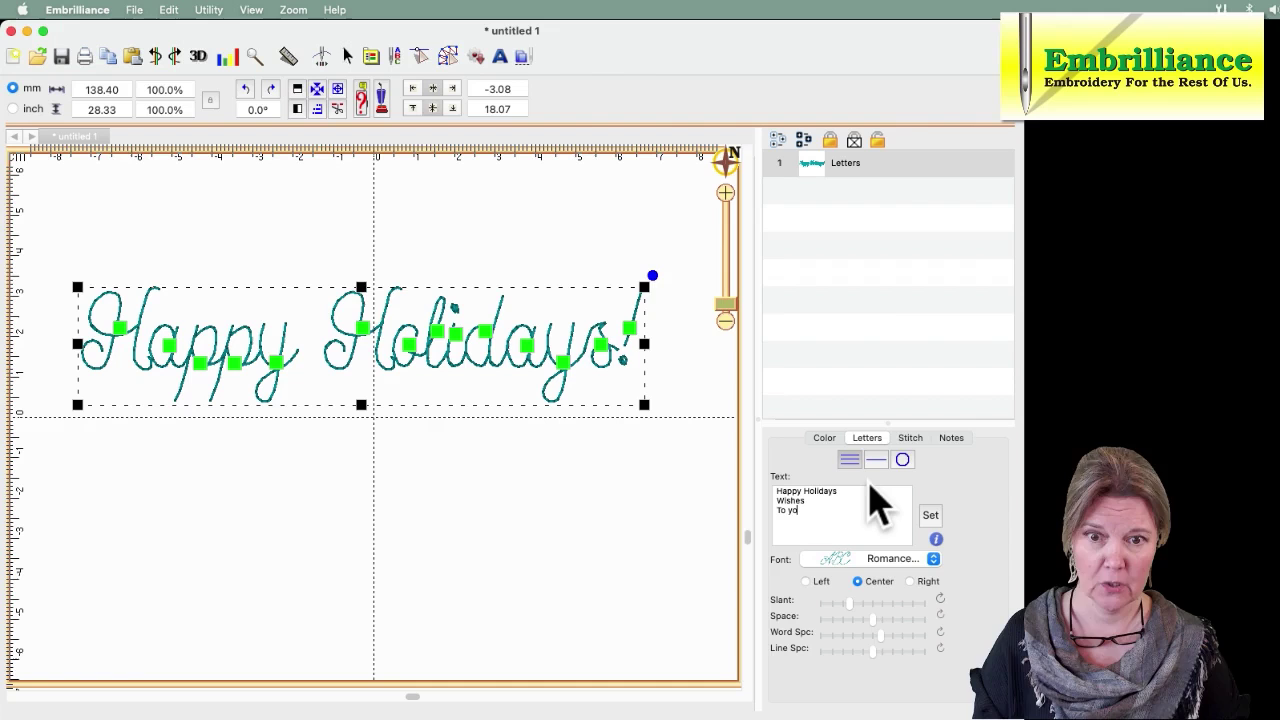
type("u!")
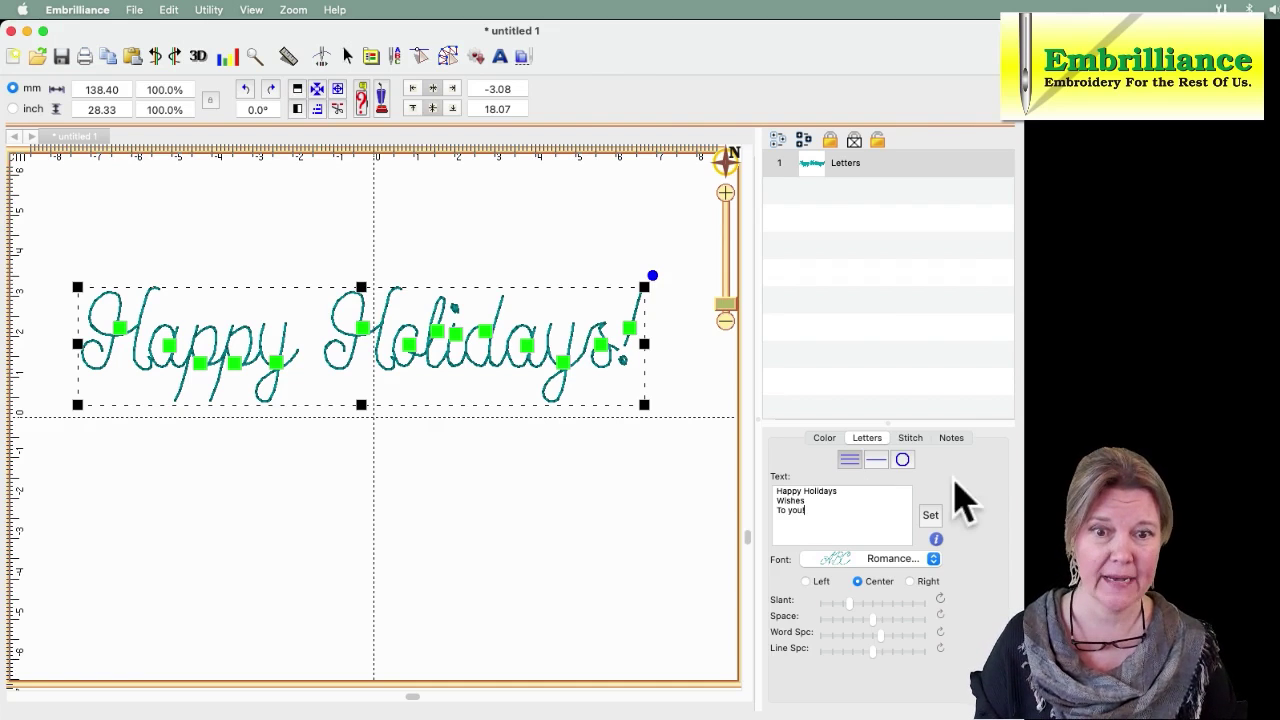
left_click(929, 518)
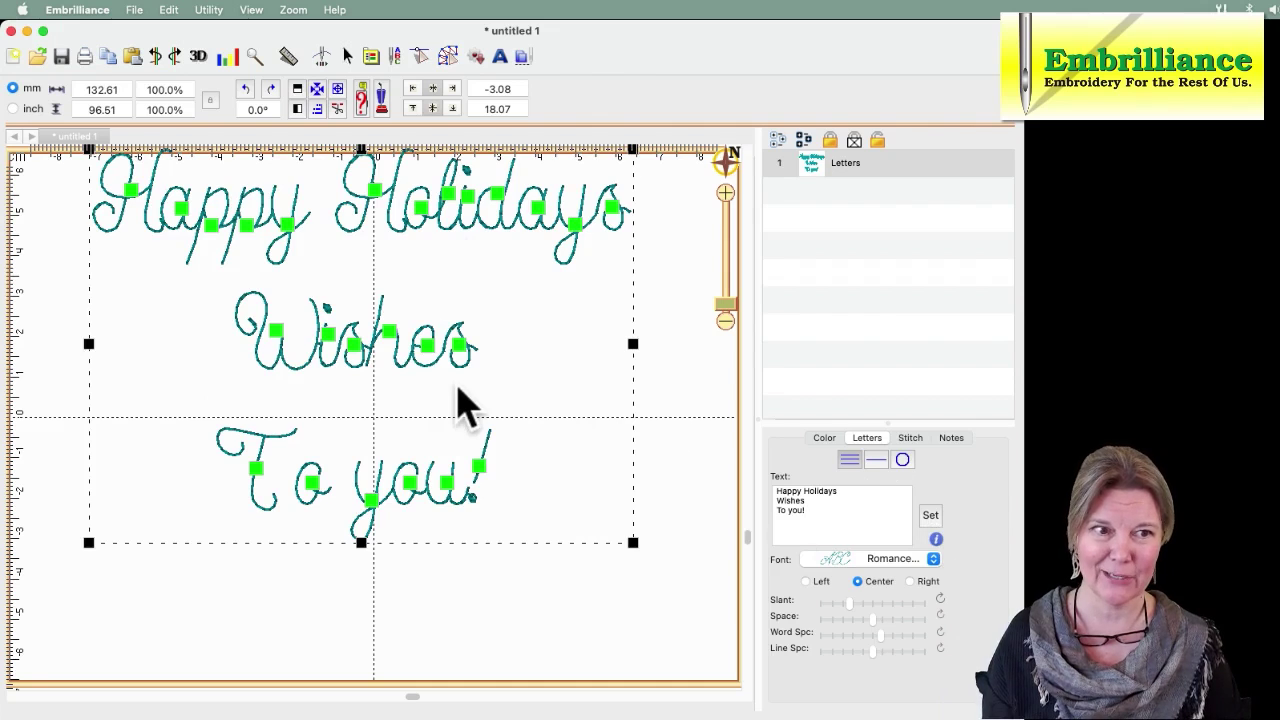
double_click(779, 510)
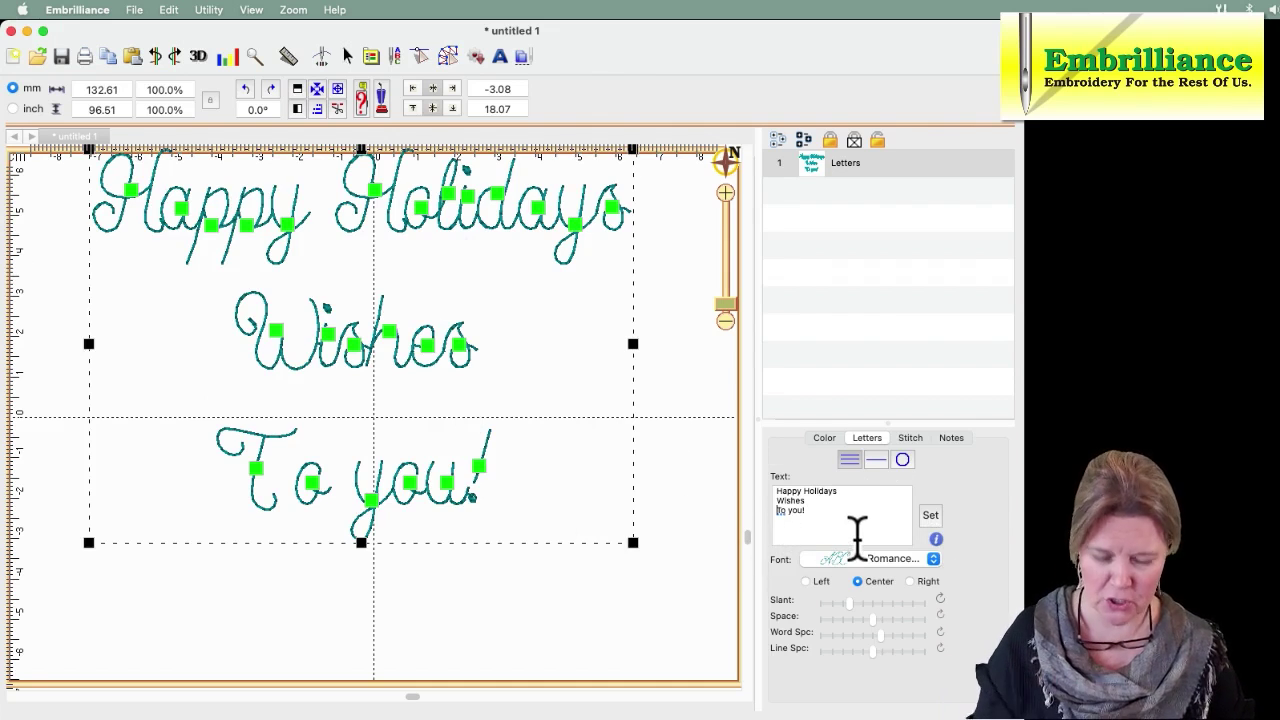
left_click(930, 515)
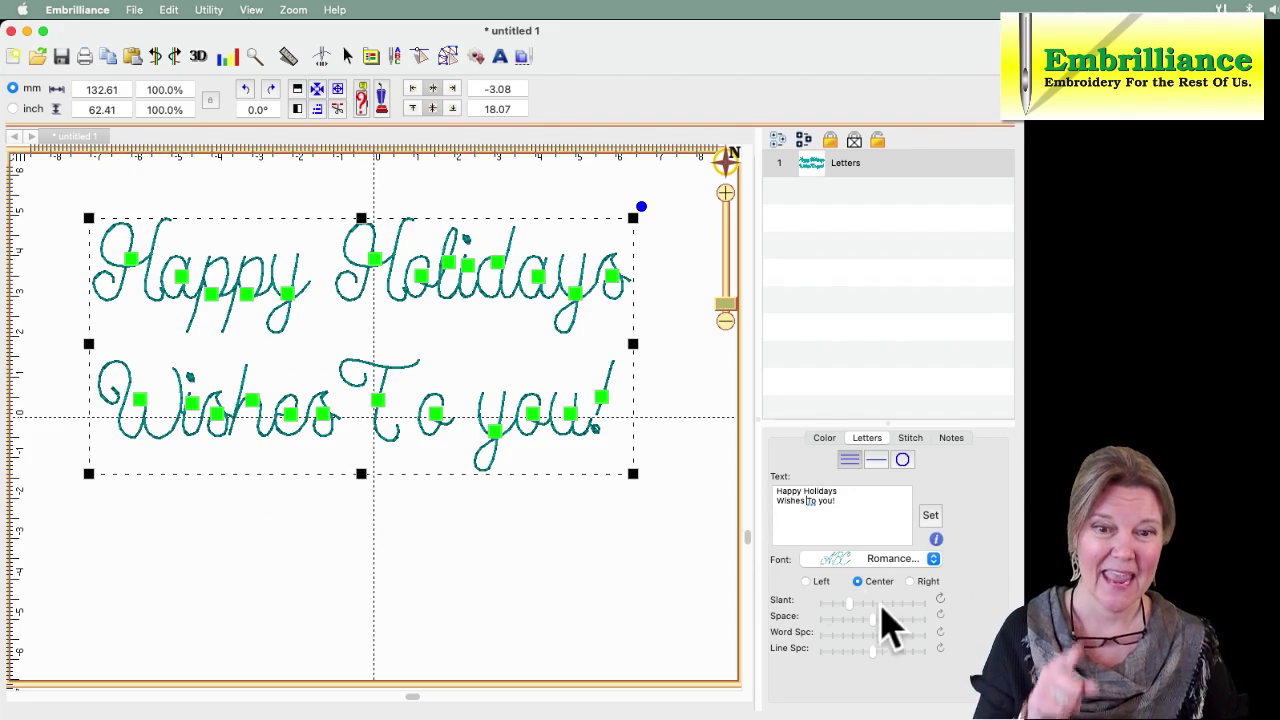
Drag Word Spc right and Line Spc left to widen word gaps and tighten lines
mouse_move(879, 642)
left_mouse_down()
mouse_move(857, 641)
mouse_move(897, 641)
left_mouse_up()
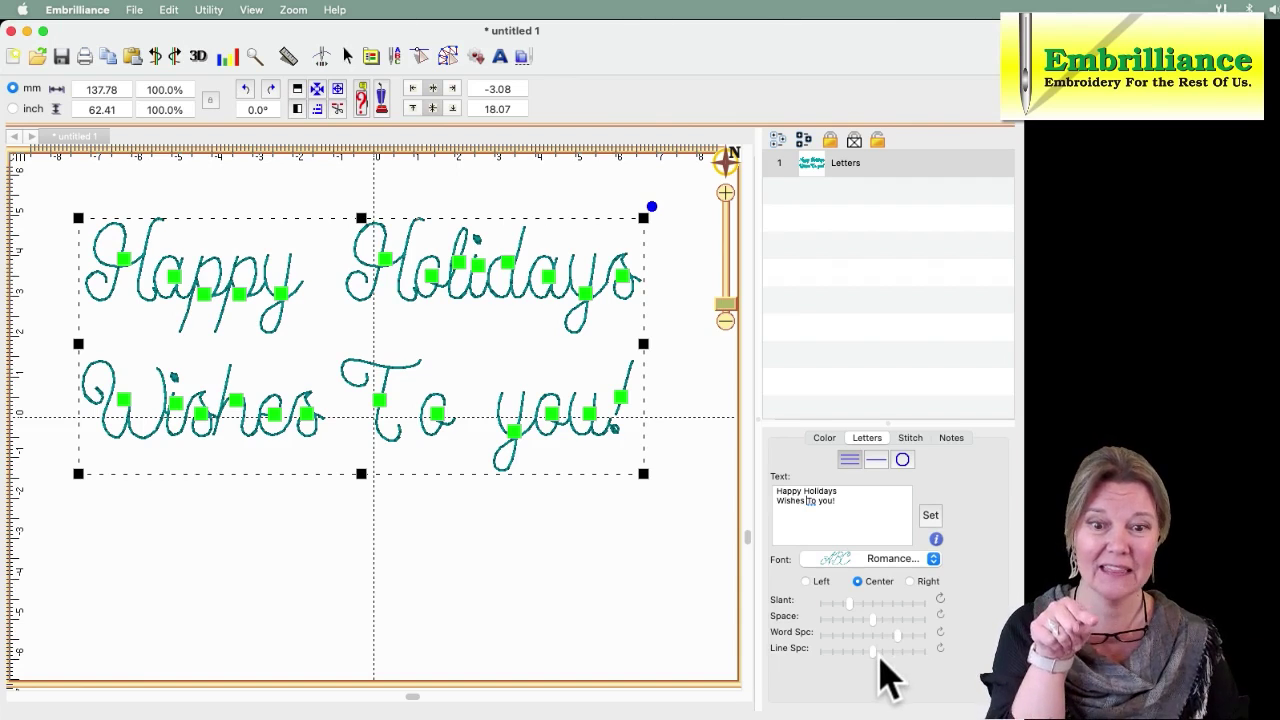
left_click_drag(876, 655, 865, 650)
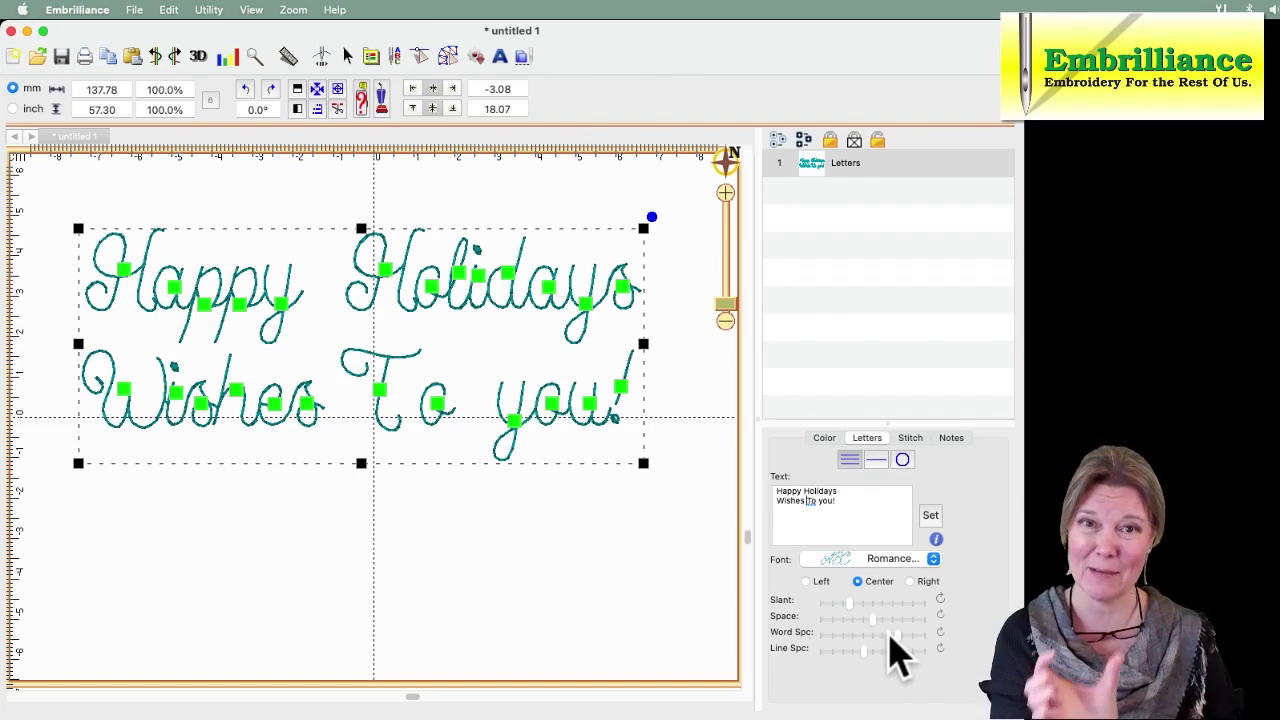
Replace all text with 'Happy' and 'Holidays!' on separate lines and apply it
left_click(864, 505)
left_click_drag(864, 505, 734, 485)
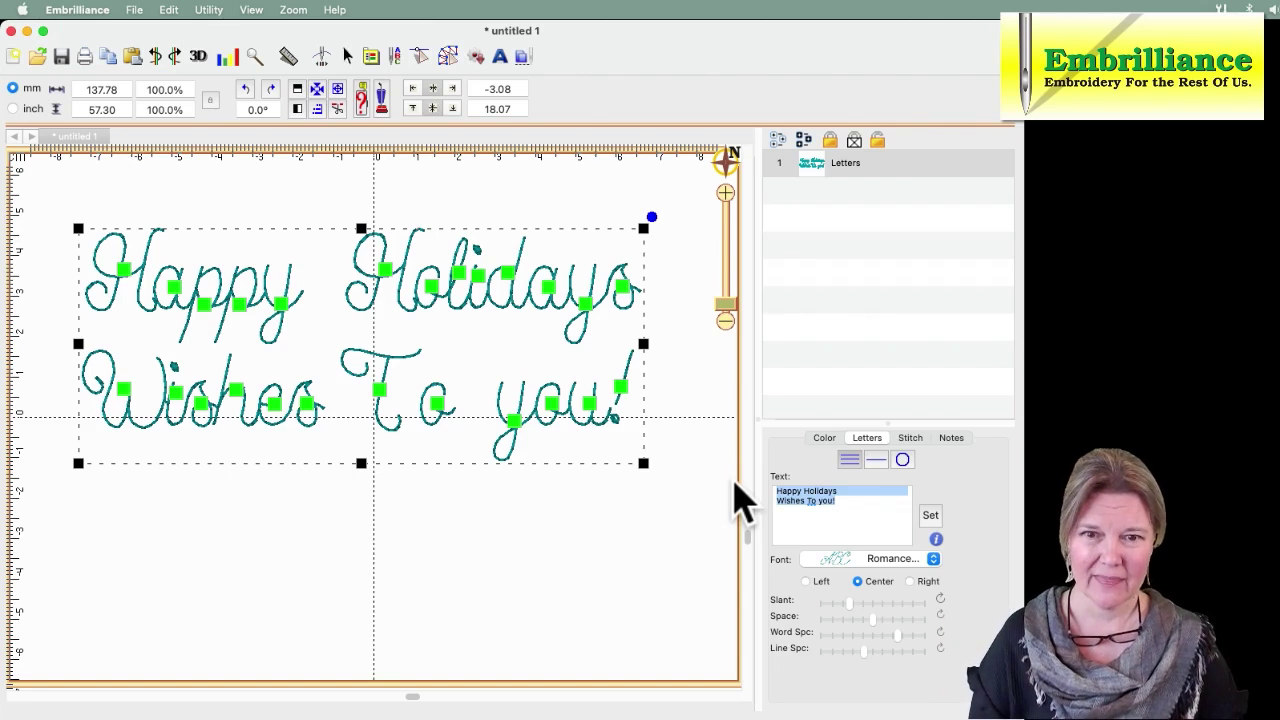
type("Happy")
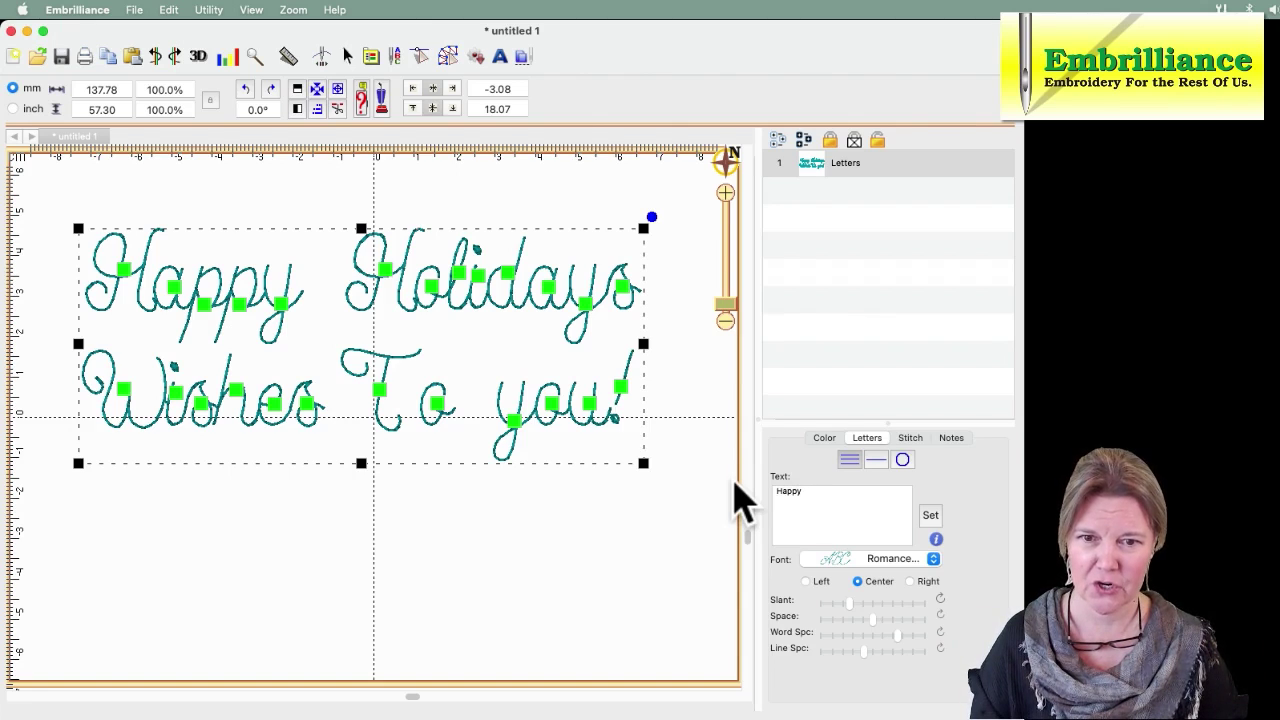
key("Return")
type("Holiday")
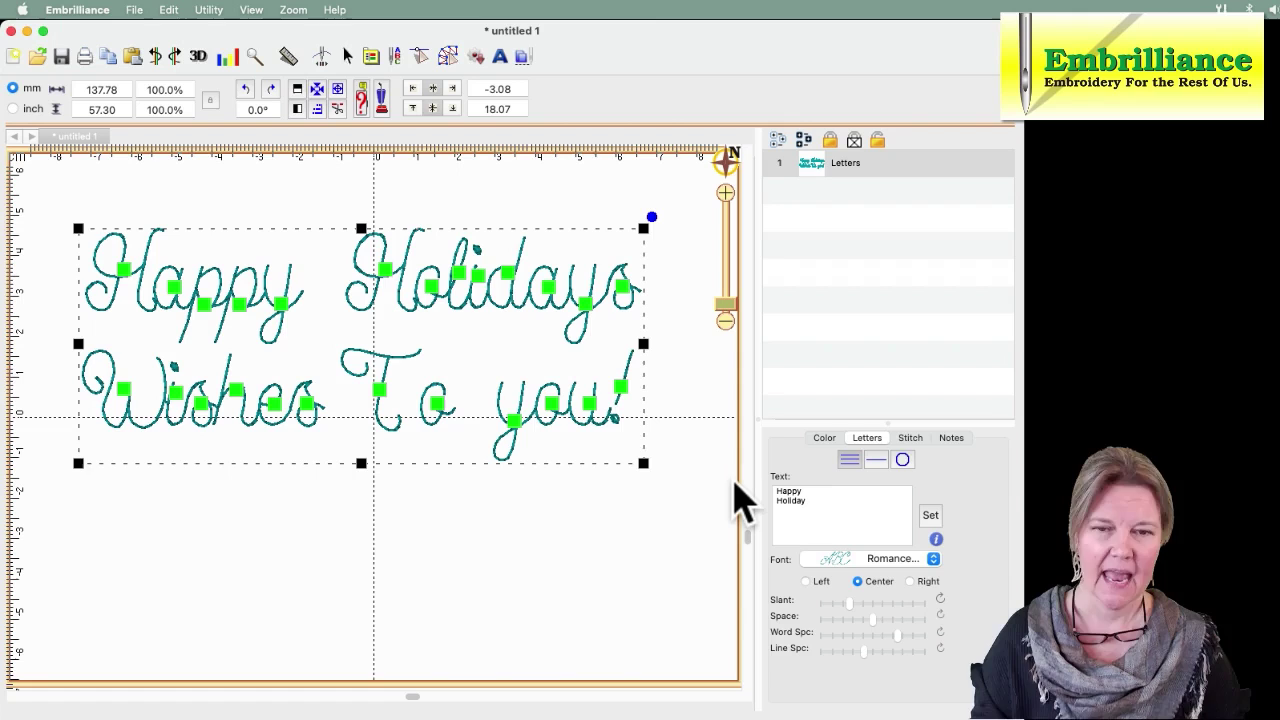
type("s!")
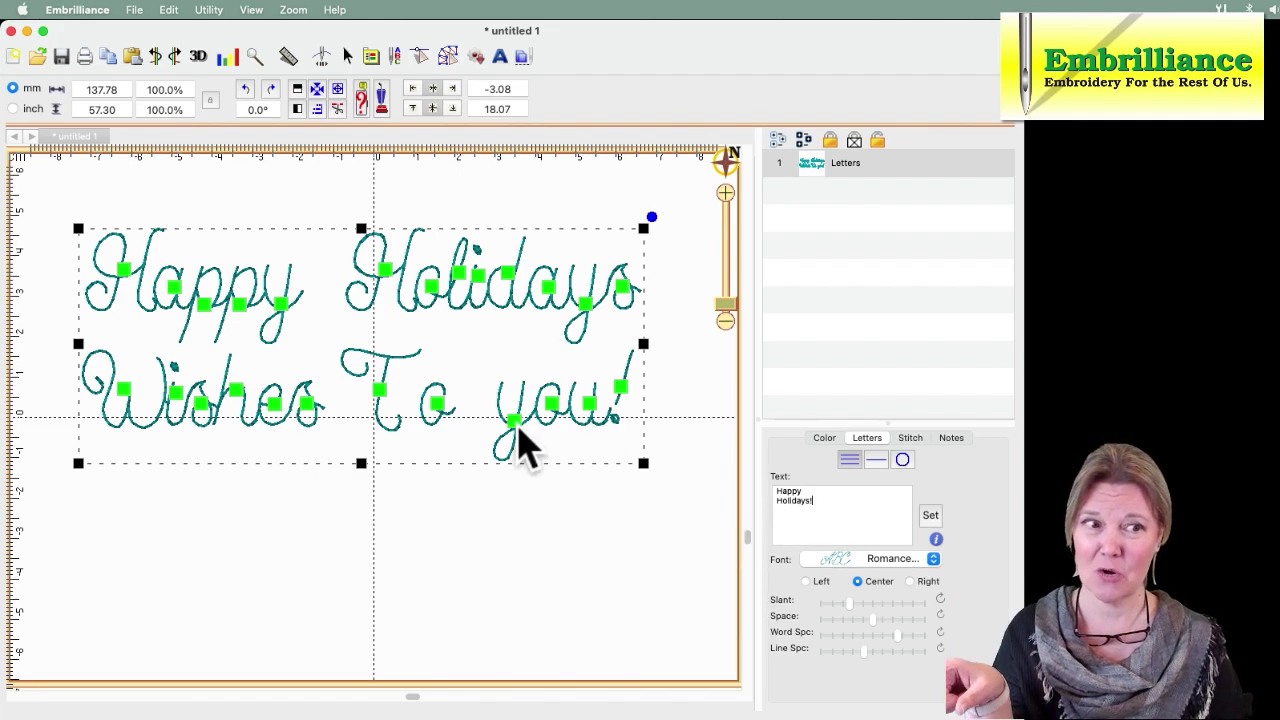
left_click(931, 516)
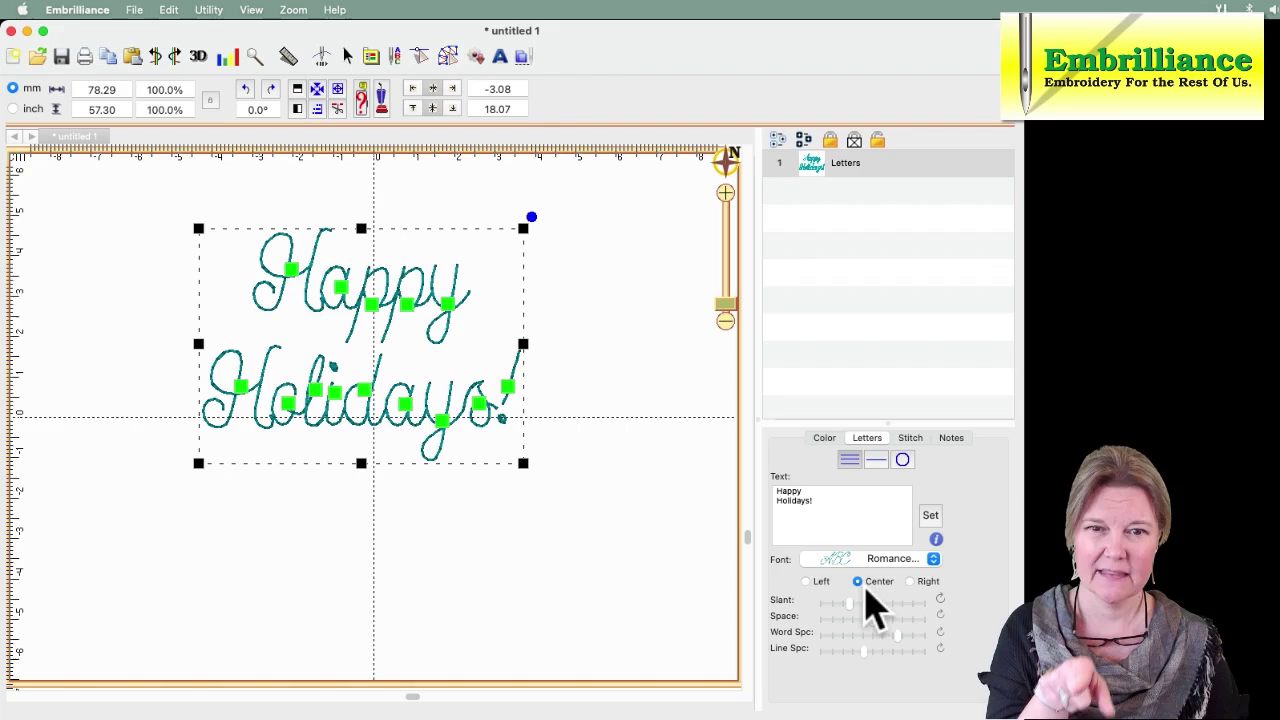
Try left and right alignment, then center 'Happy' above 'Holidays!' and deselect the lettering
left_click(806, 582)
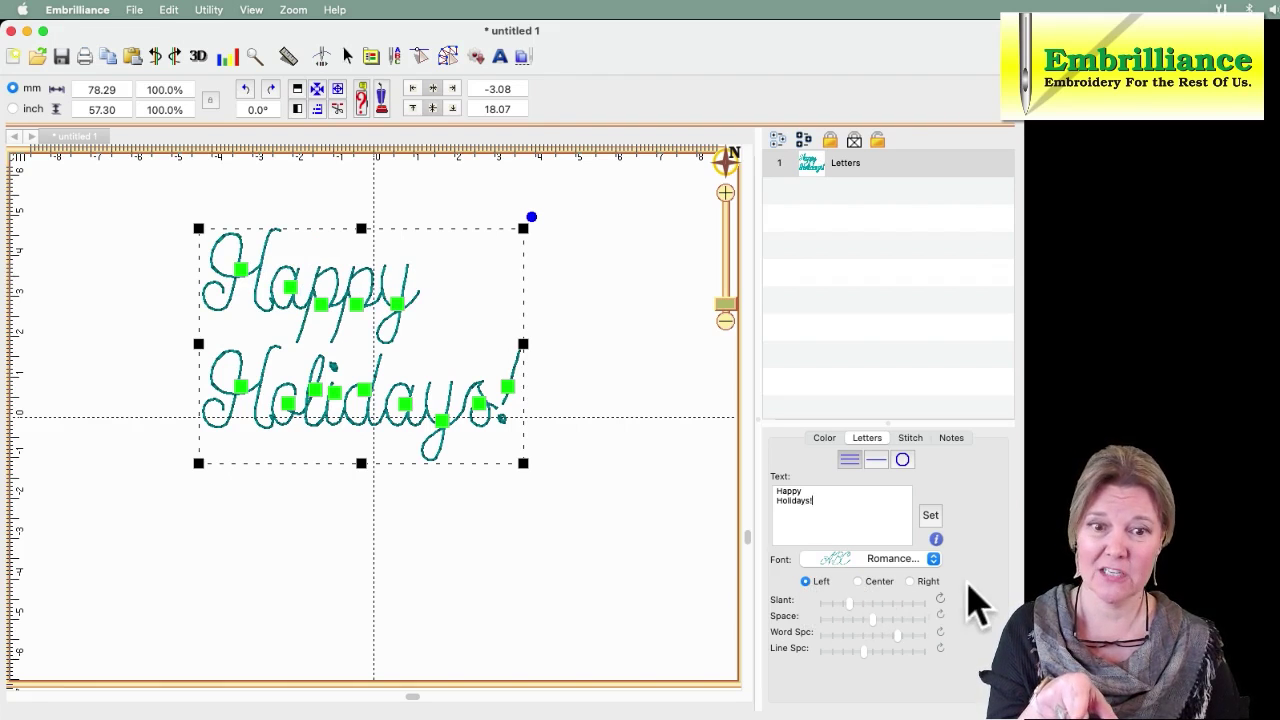
left_click(909, 582)
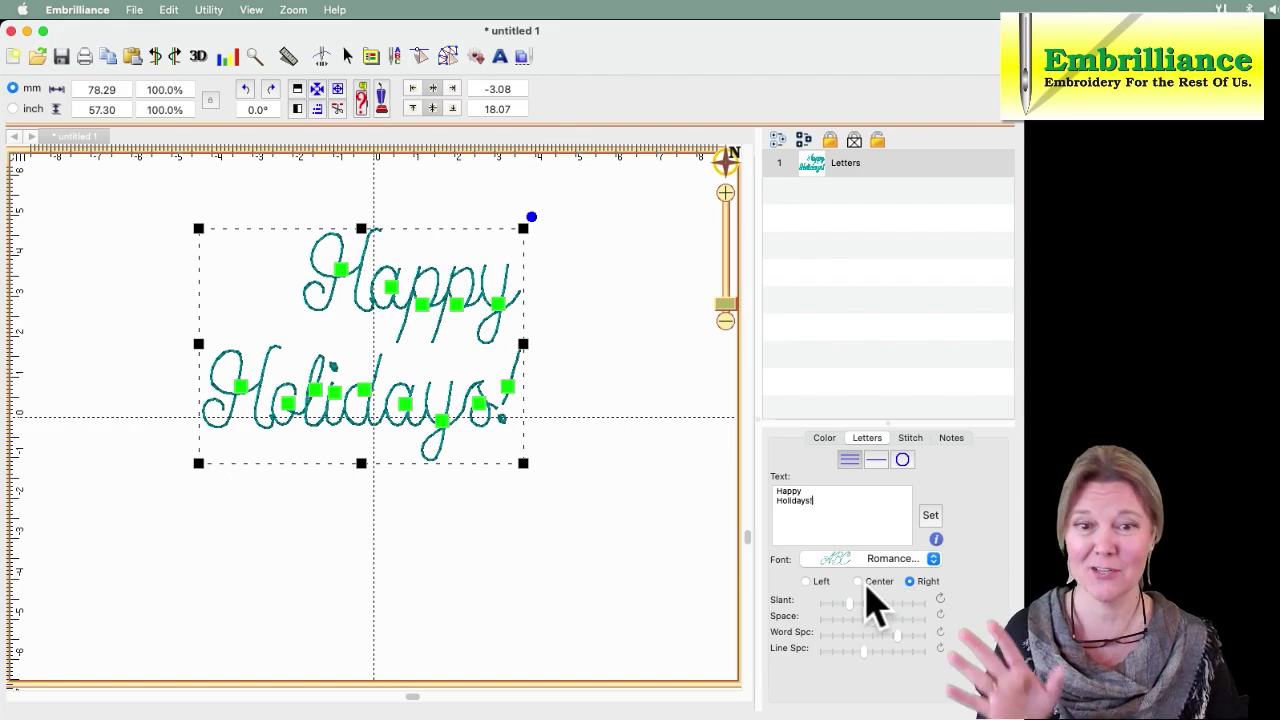
left_click(857, 582)
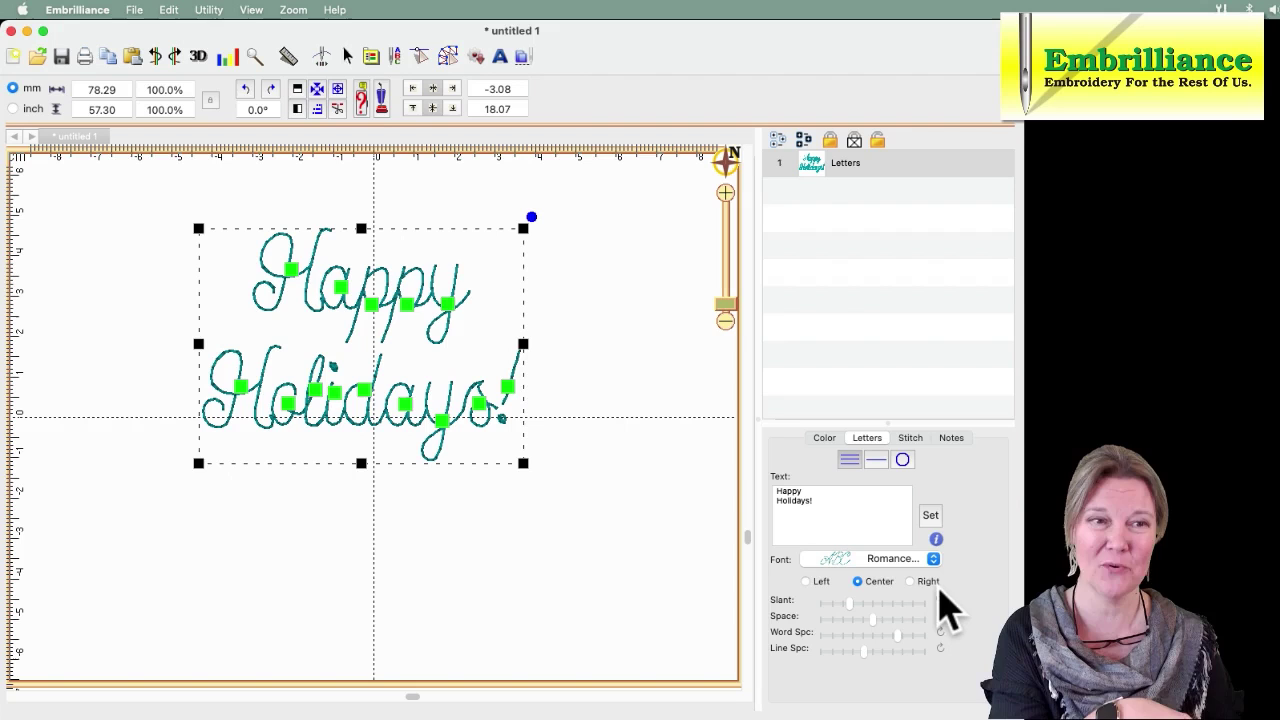
left_click(716, 574)
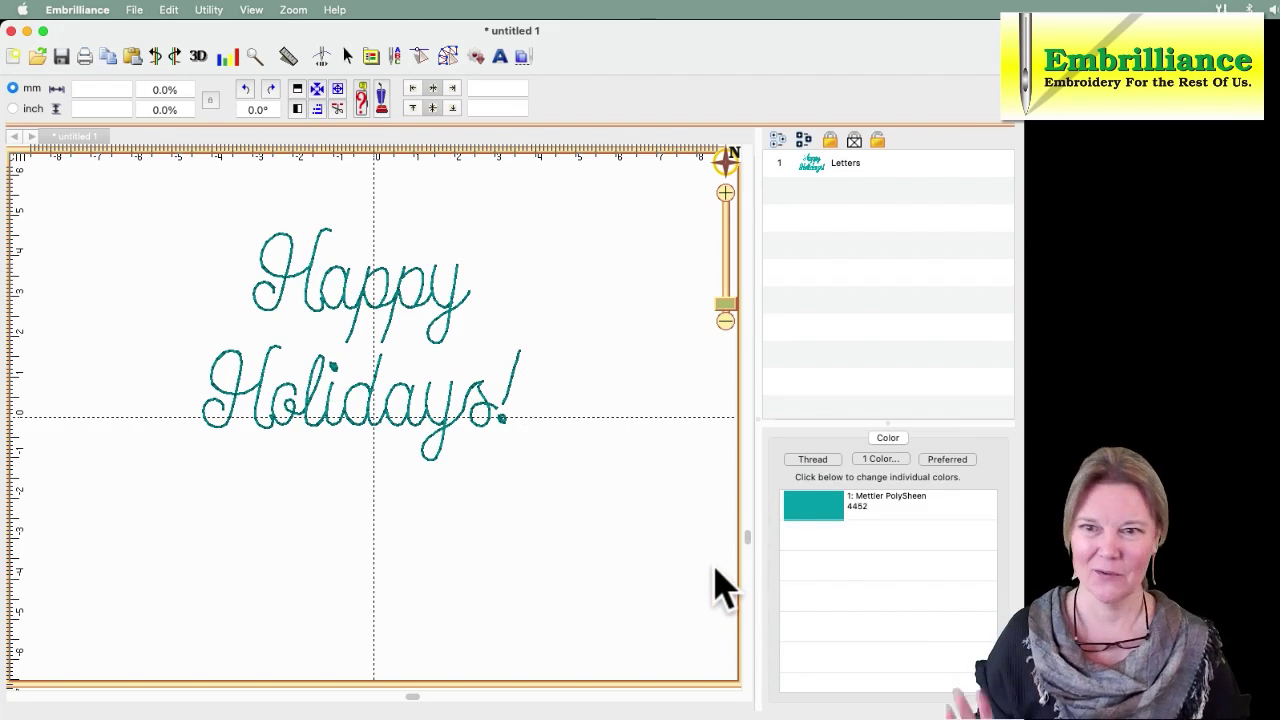
Move the lettering to the upper left and place a copied duplicate on the hoop's right half
left_click(442, 442)
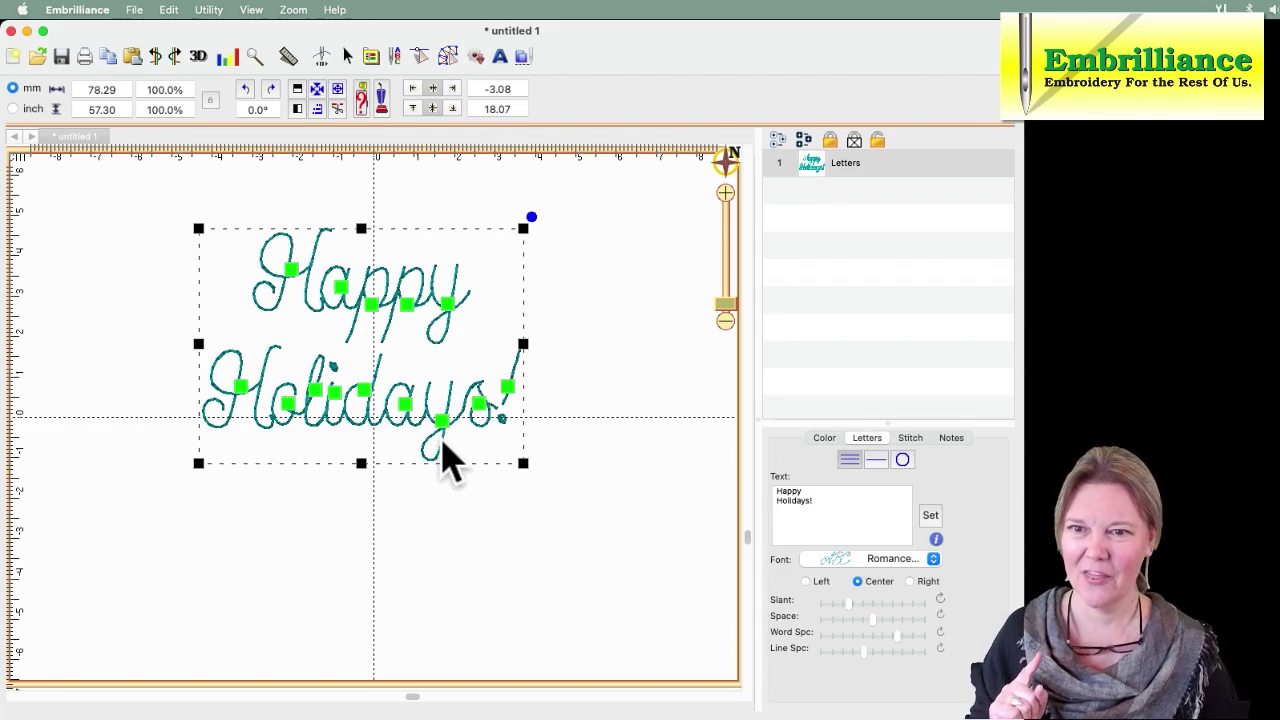
left_click_drag(442, 442, 272, 401)
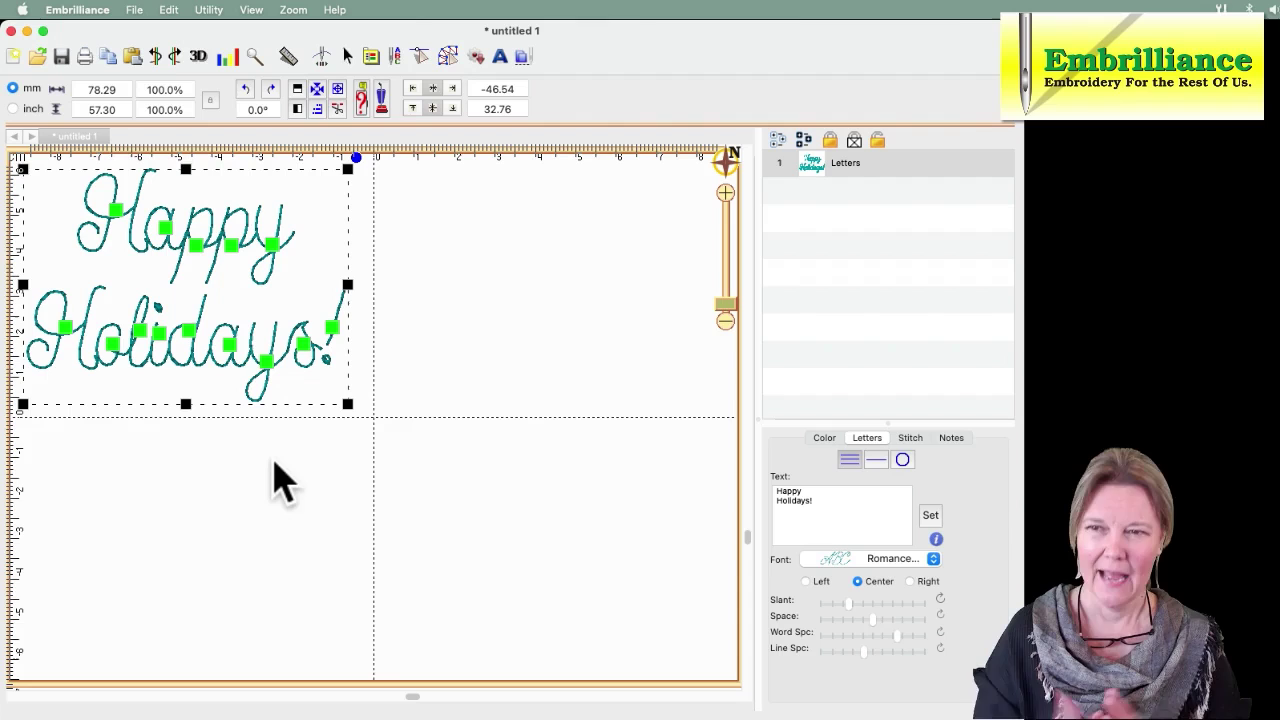
left_click(108, 60)
left_click(132, 58)
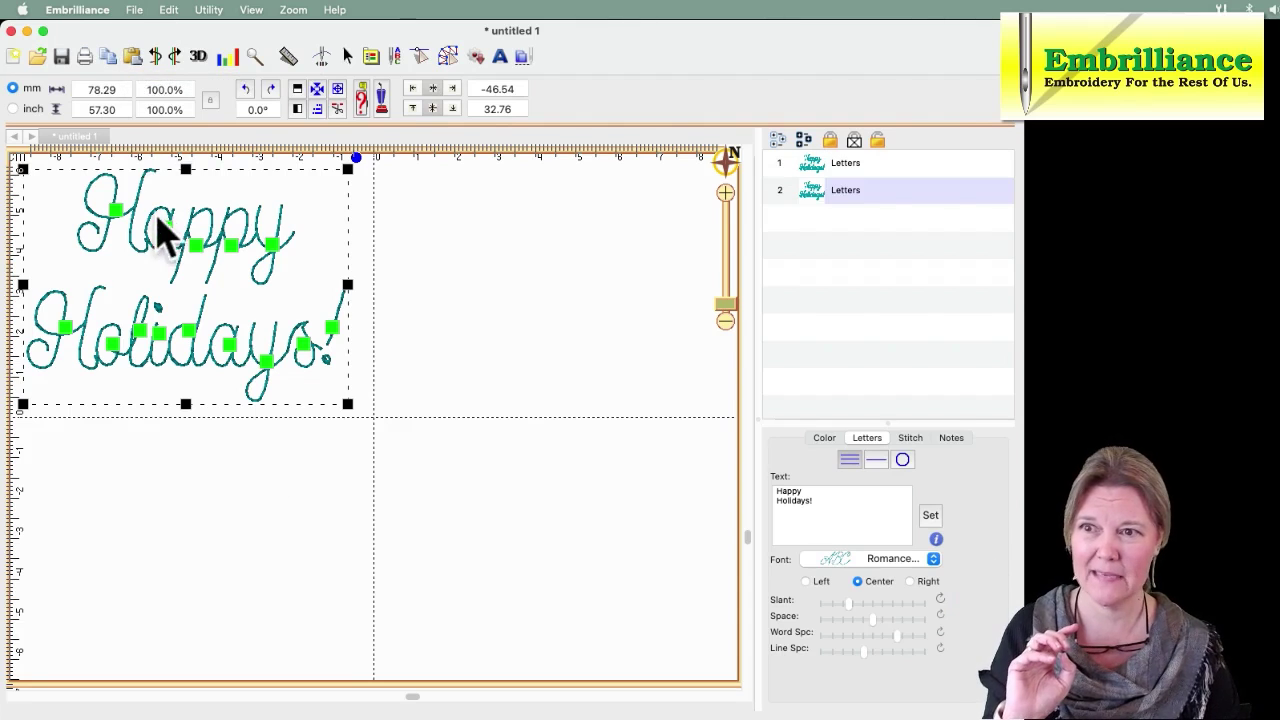
left_click_drag(172, 262, 546, 256)
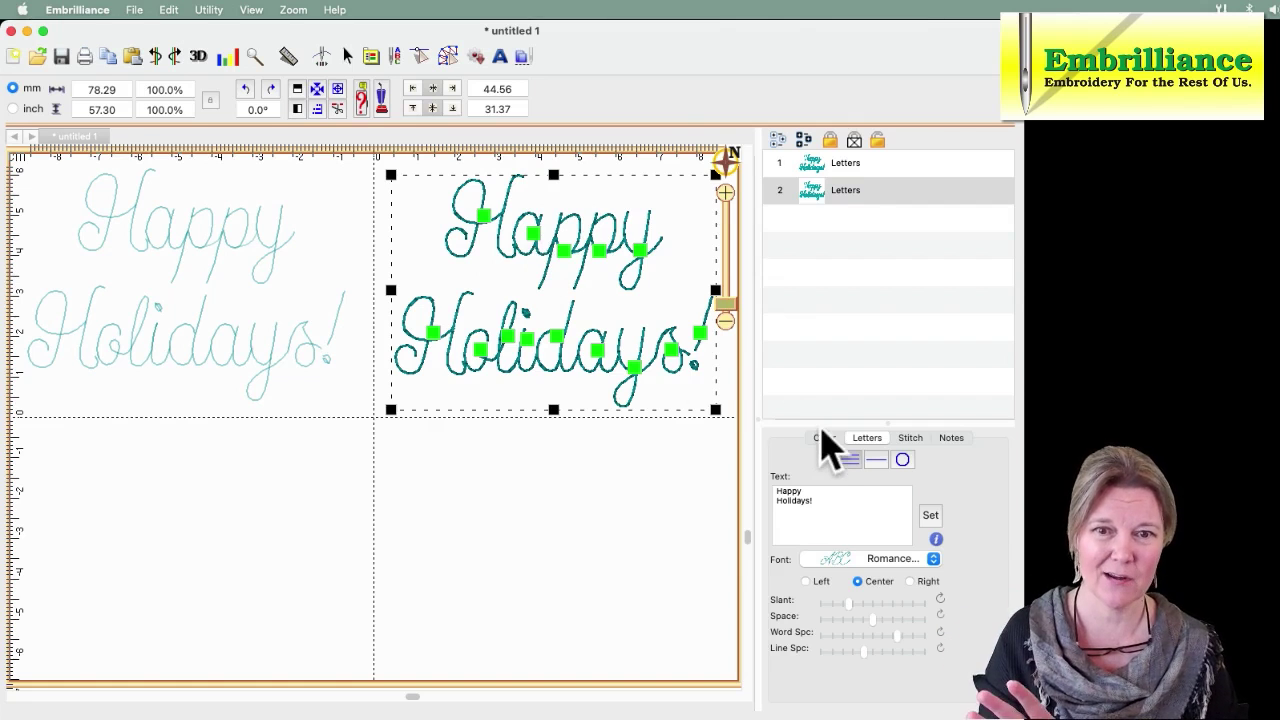
left_click(824, 438)
Recolour the right-hand duplicate greeting to red Mettler PolySheen 1301
left_click(827, 514)
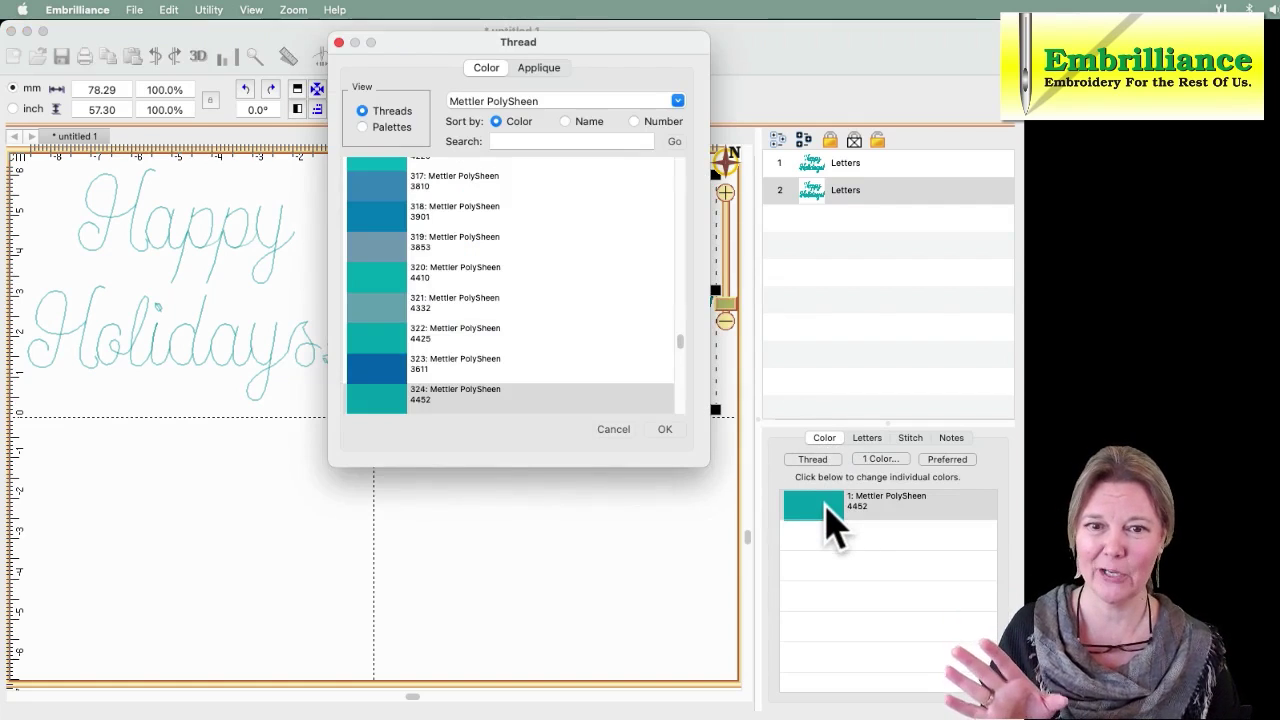
left_click_drag(680, 342, 682, 214)
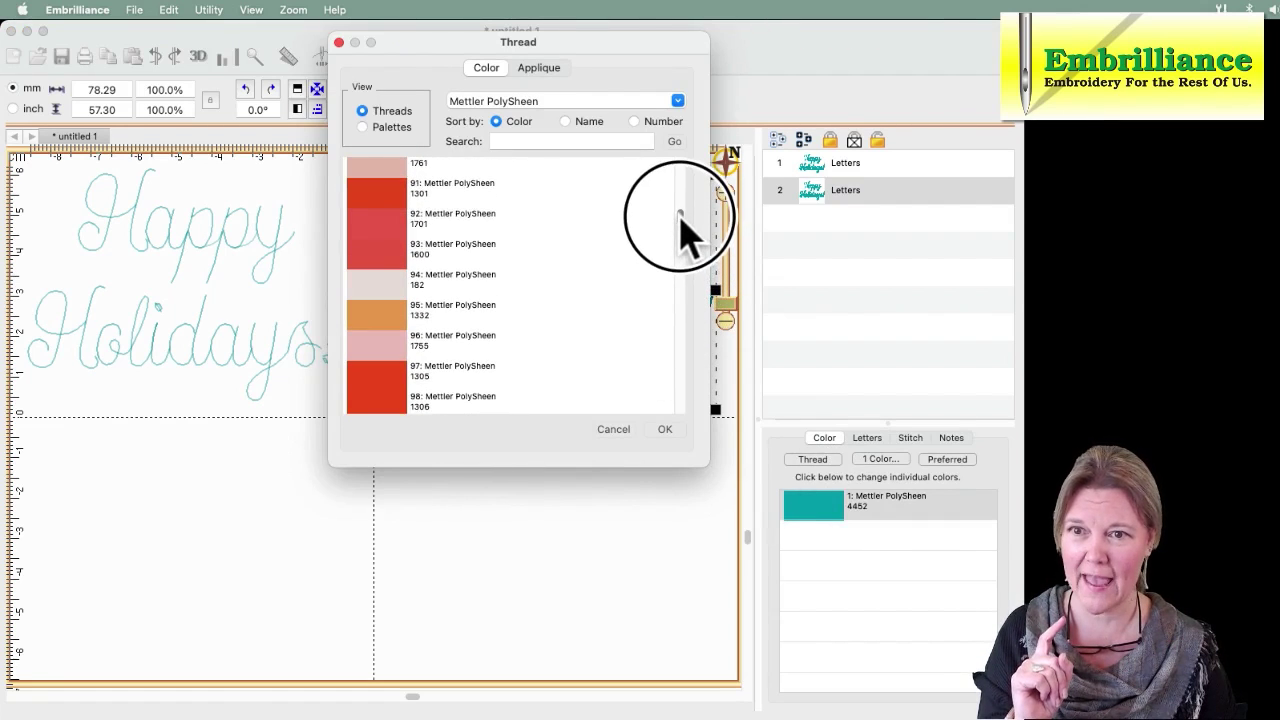
left_click(416, 190)
left_click(667, 430)
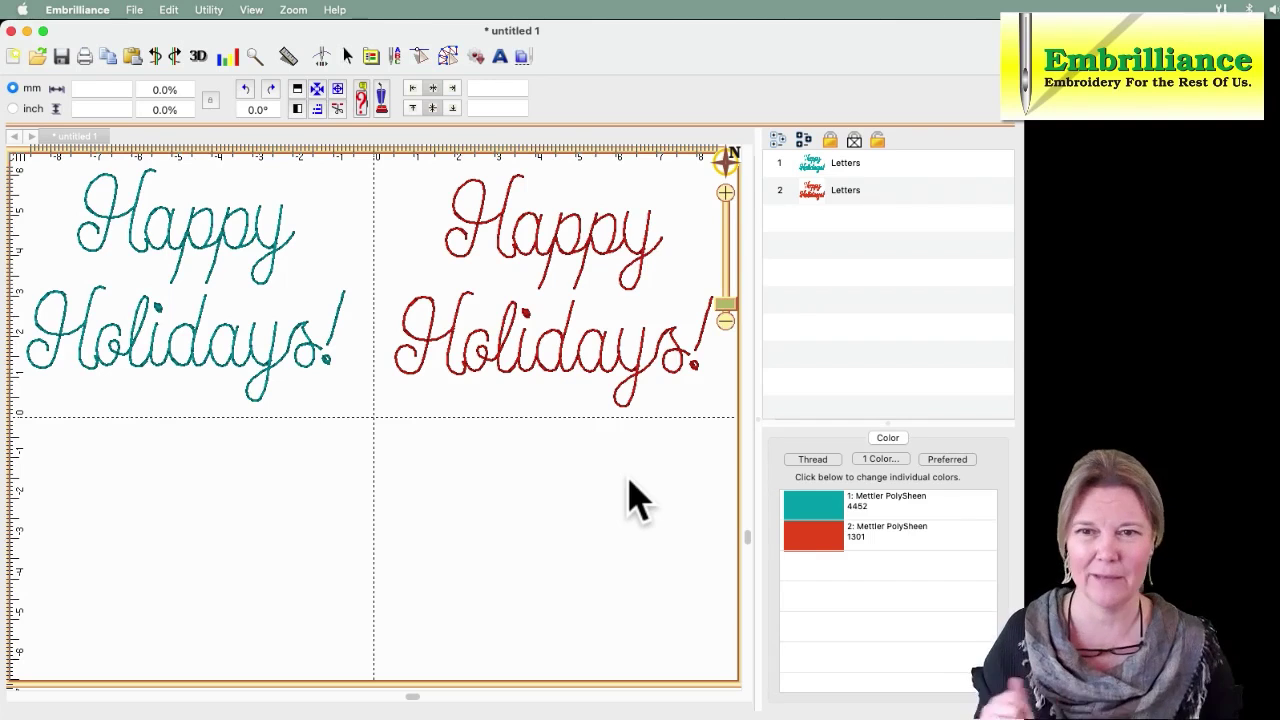
Zoom in on the red lettering, select its layer, and paste a third red copy
left_click(597, 390)
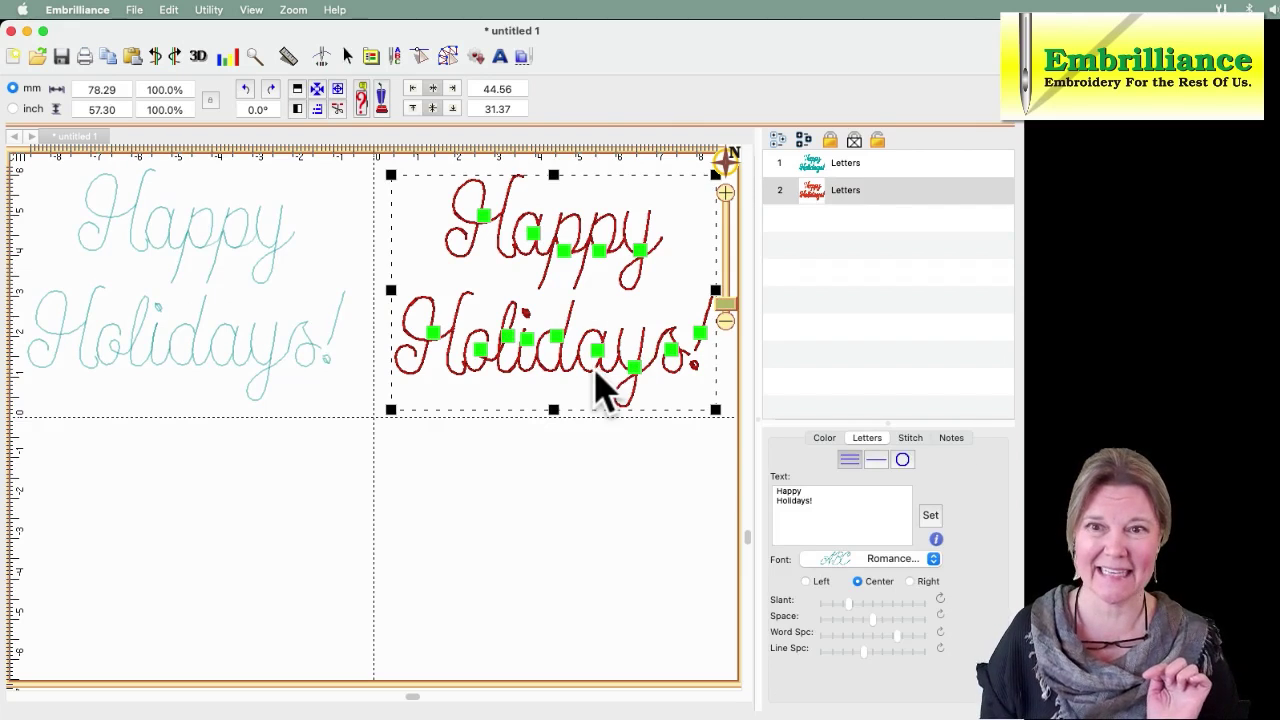
key("super+3")
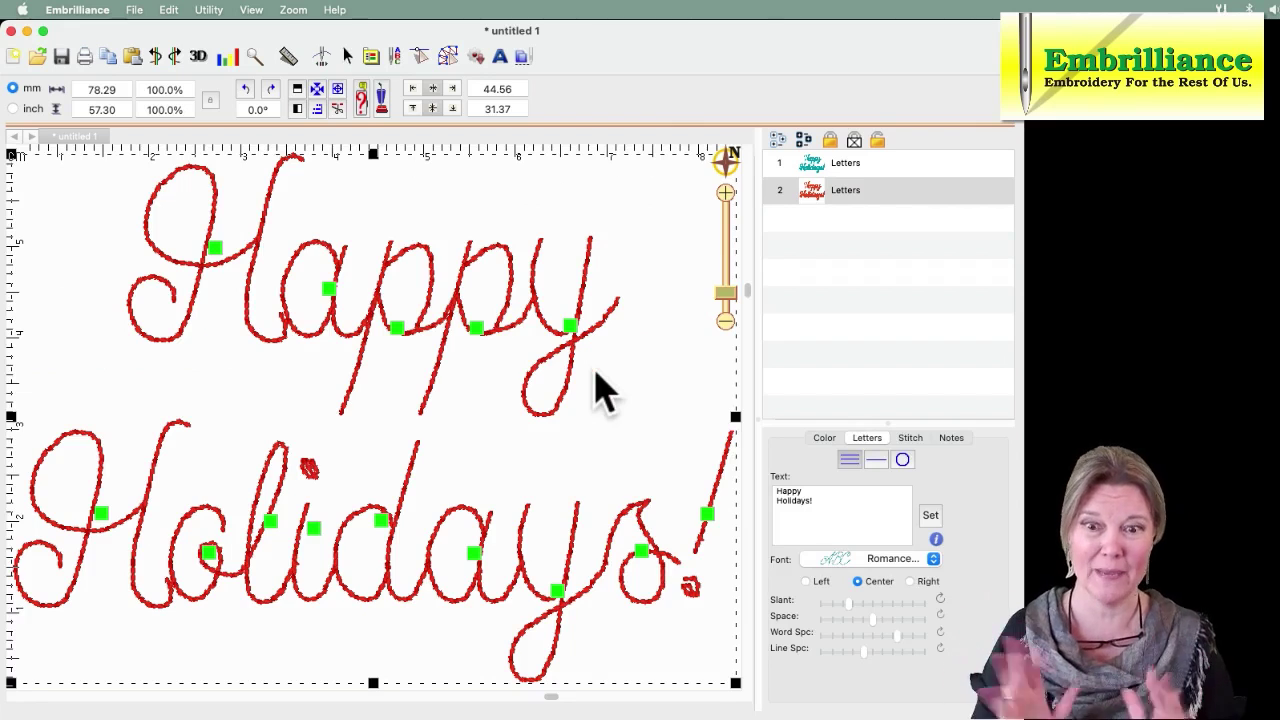
left_click(725, 296)
left_click_drag(727, 299, 728, 306)
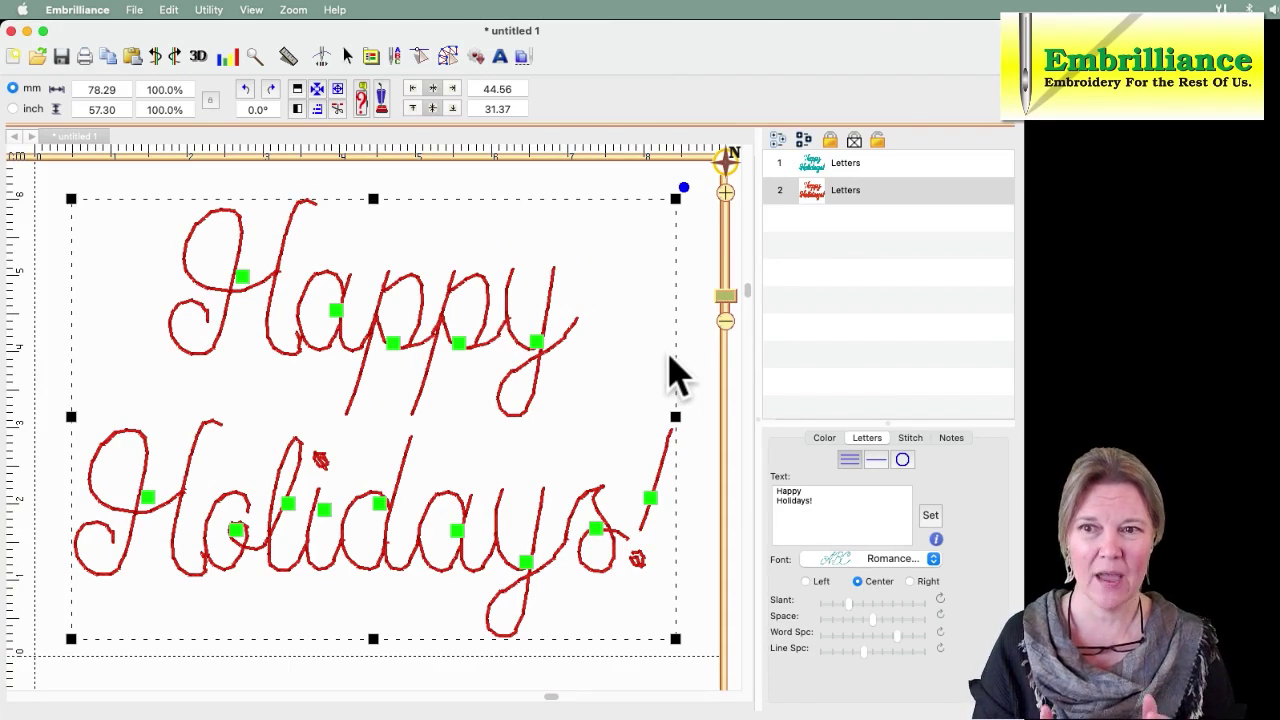
left_click(812, 193)
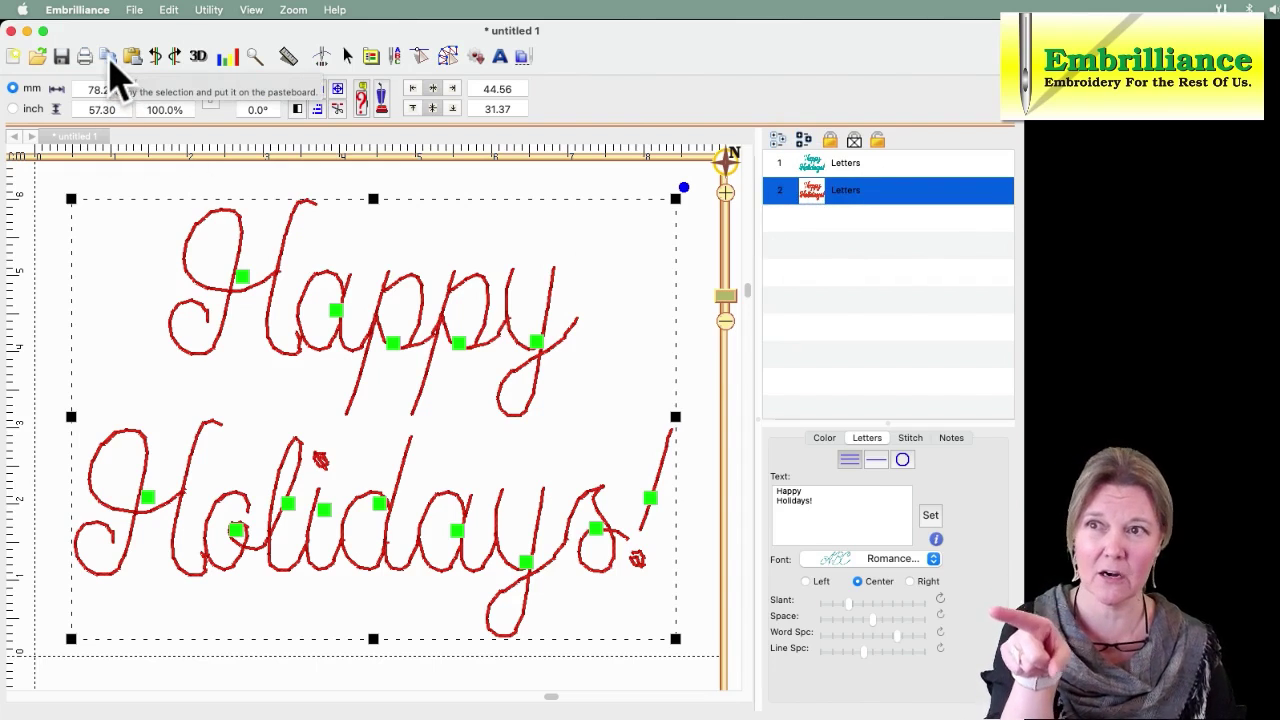
left_click(168, 11)
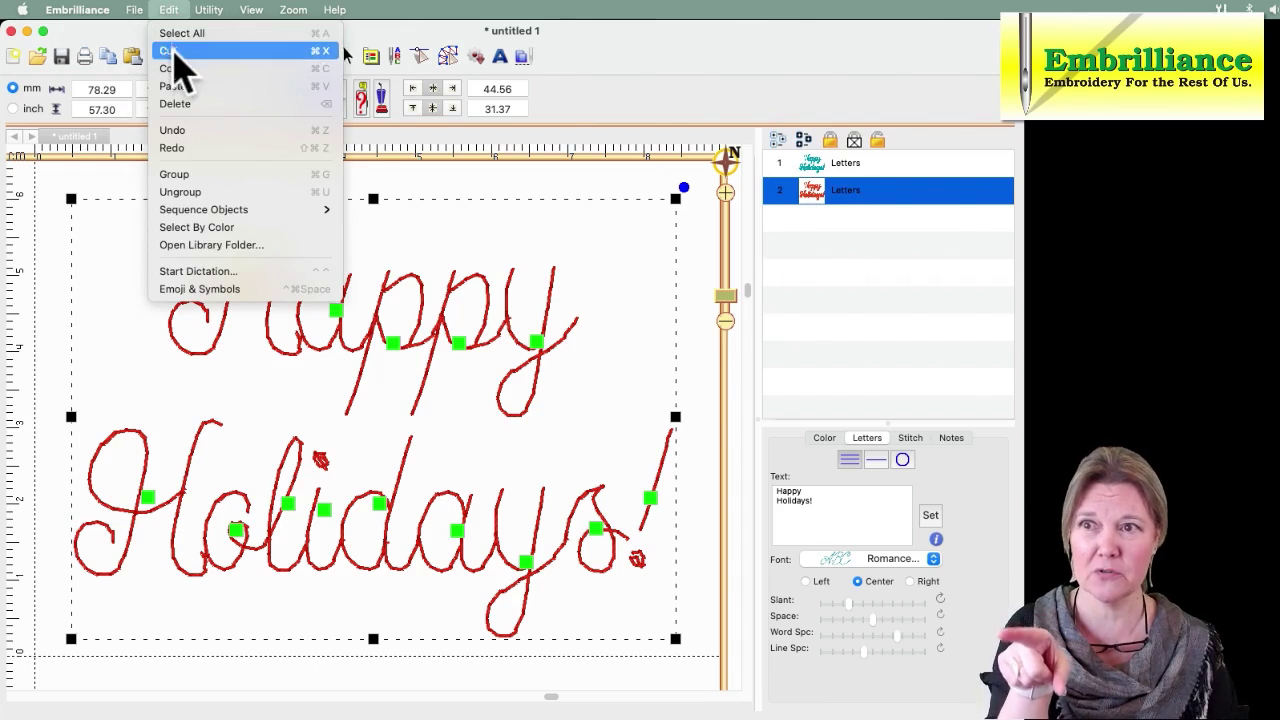
left_click(170, 12)
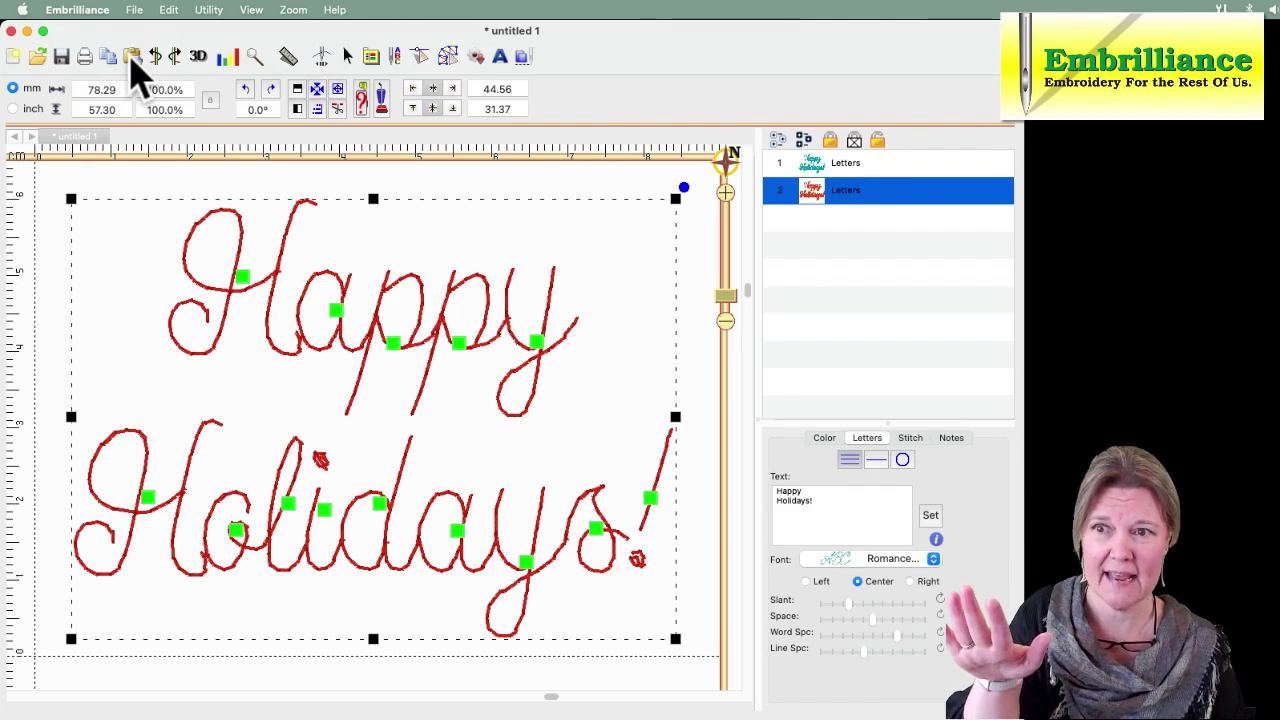
left_click(131, 58)
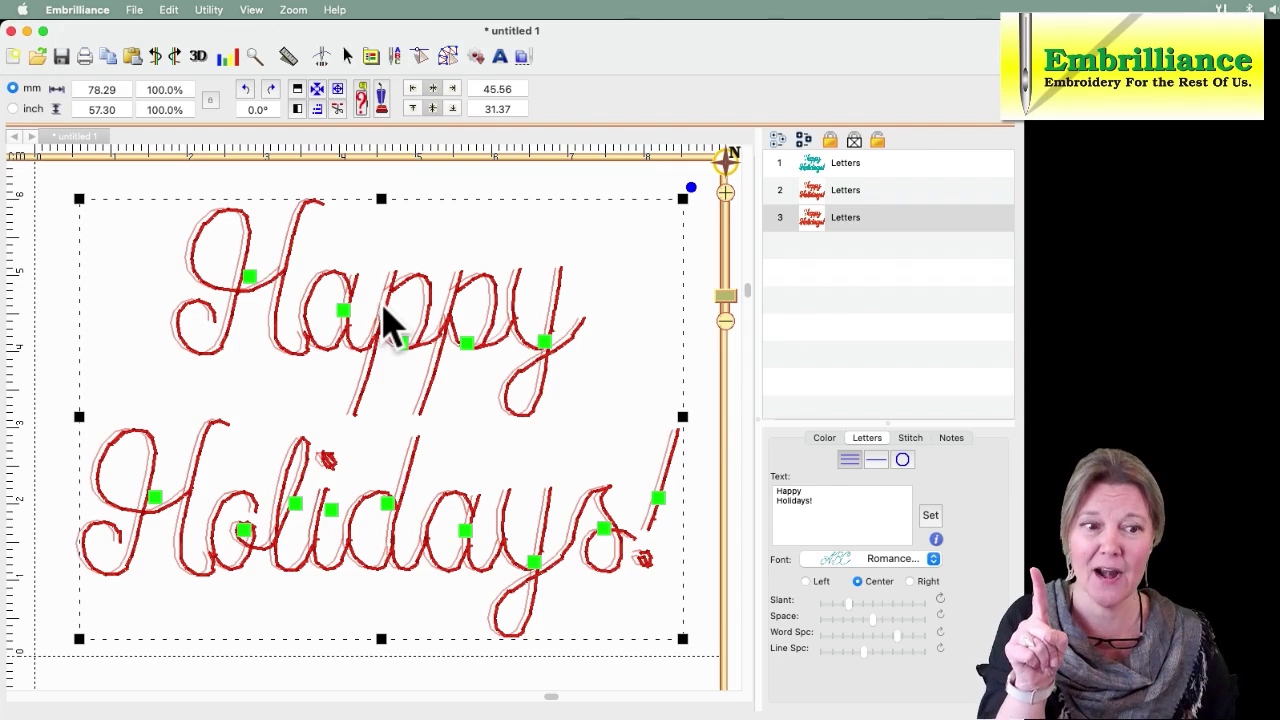
Nudge the third copy right with the arrow keys to an X position of about 45.56 mm
key("Right")
key("Right")
key("Right")
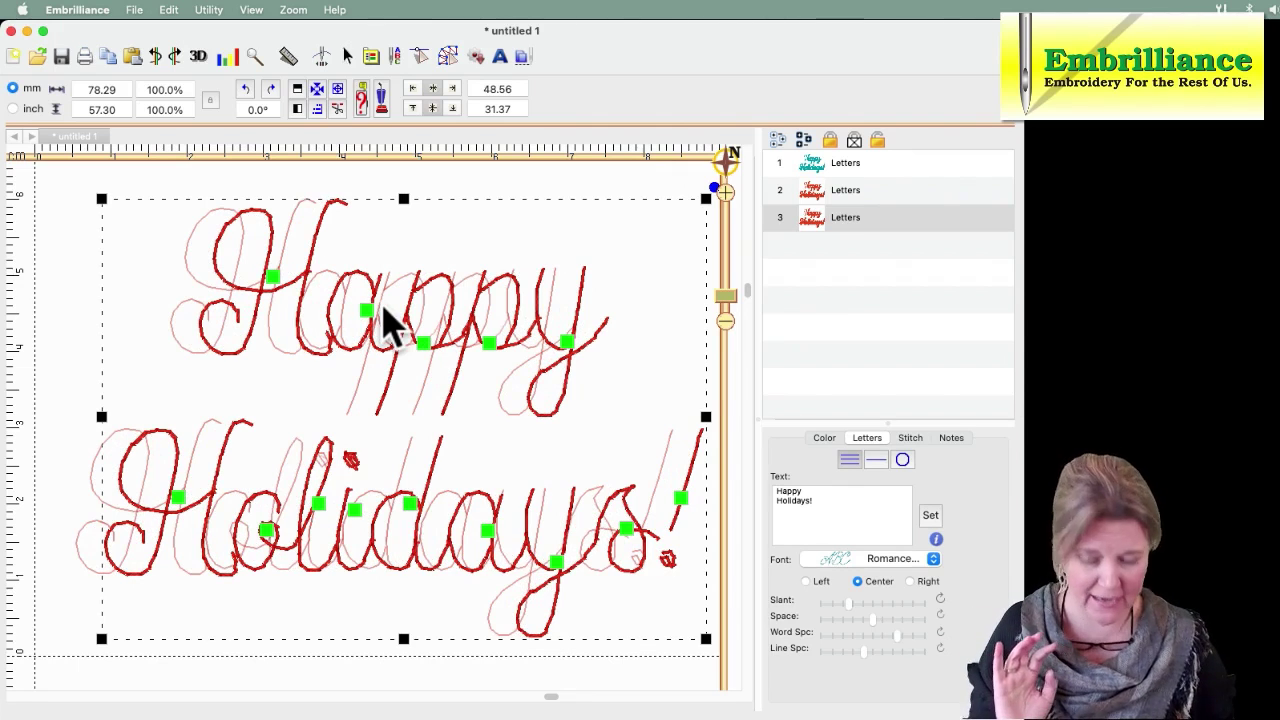
key("Left")
key("Left")
key("Left")
key("Left")
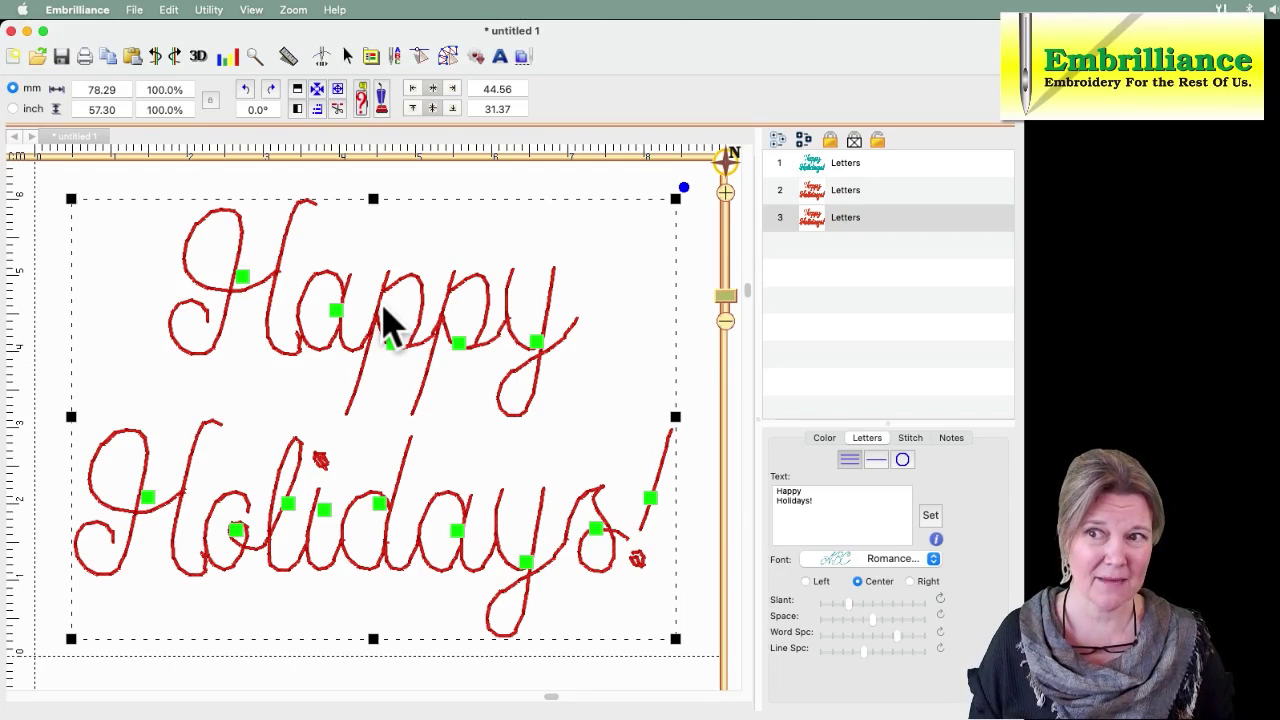
key("Right")
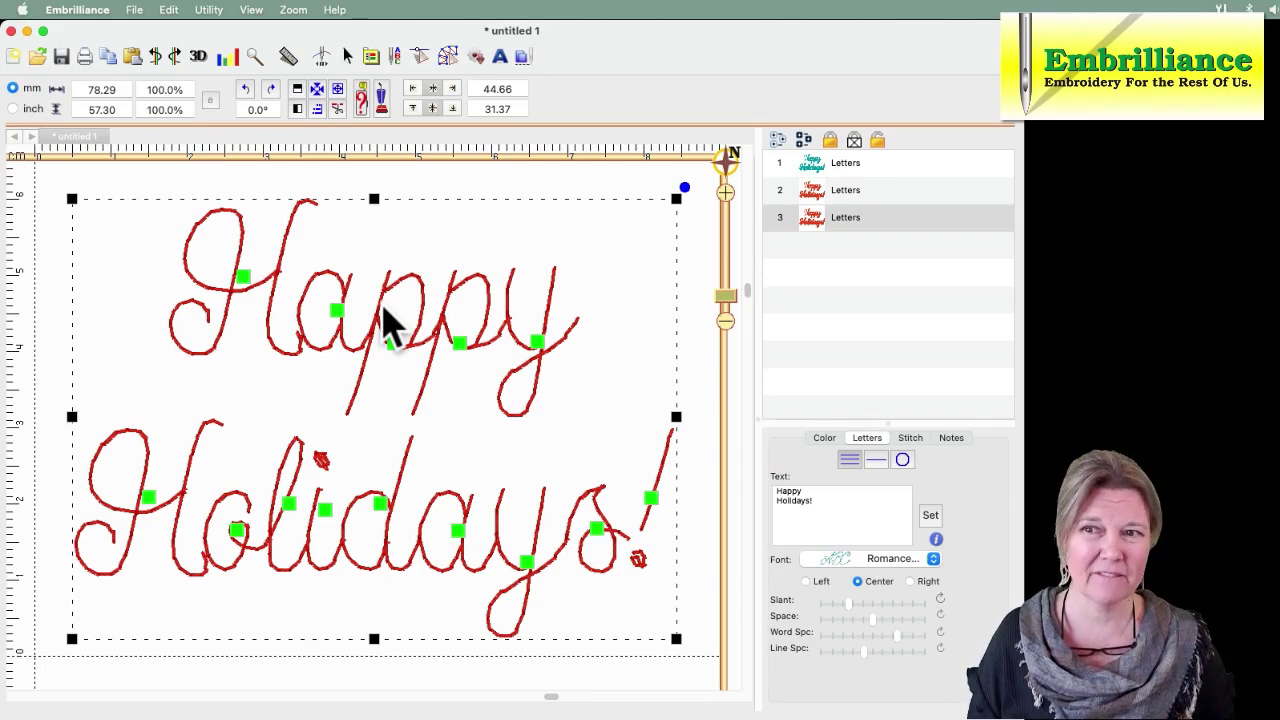
key("Right")
key("Right")
key("Right")
key("Right")
key("Right")
key("Right")
key("Right")
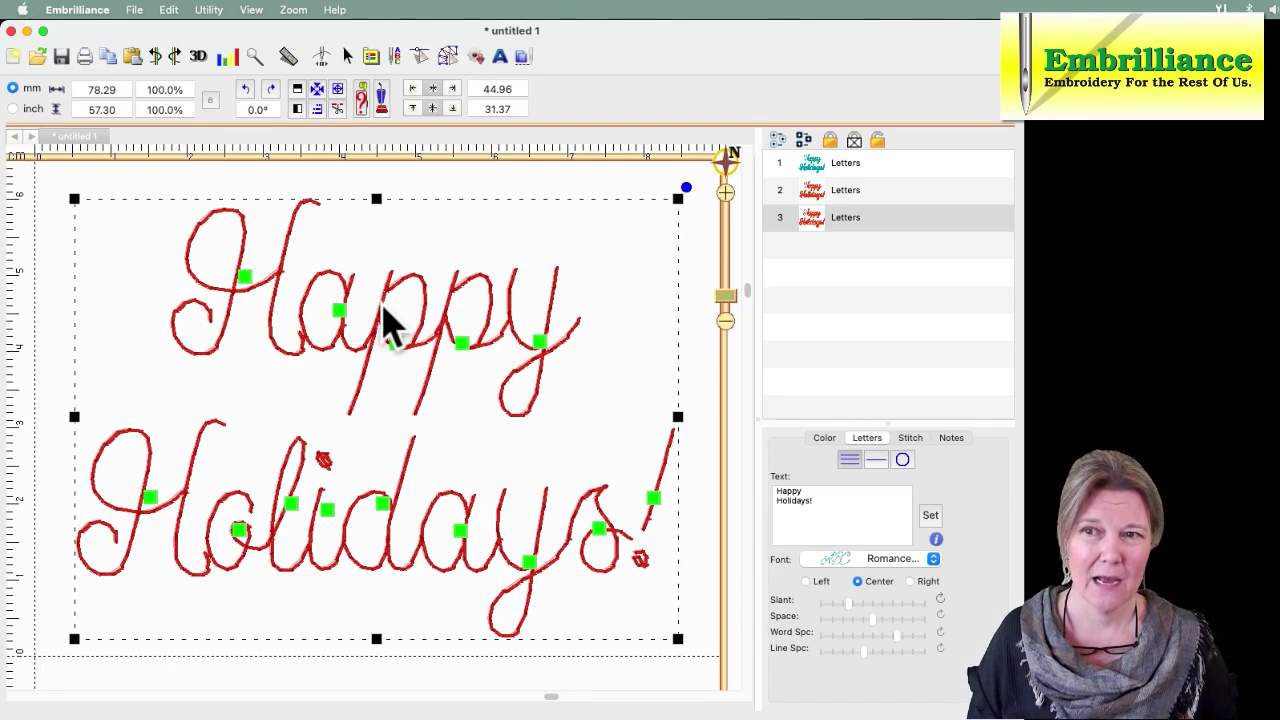
key("Right")
key("Right")
key("Right")
key("Right")
key("Right")
key("Right")
key("Right")
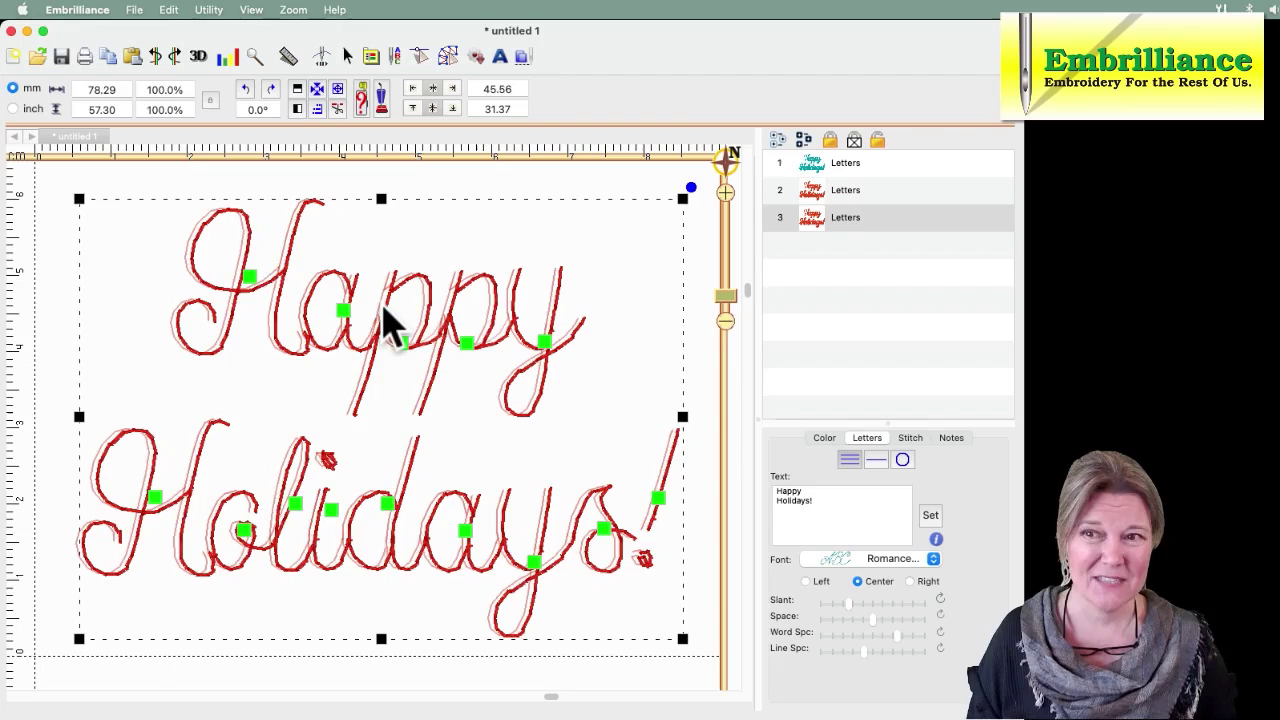
key("Right")
key("Right")
key("Right")
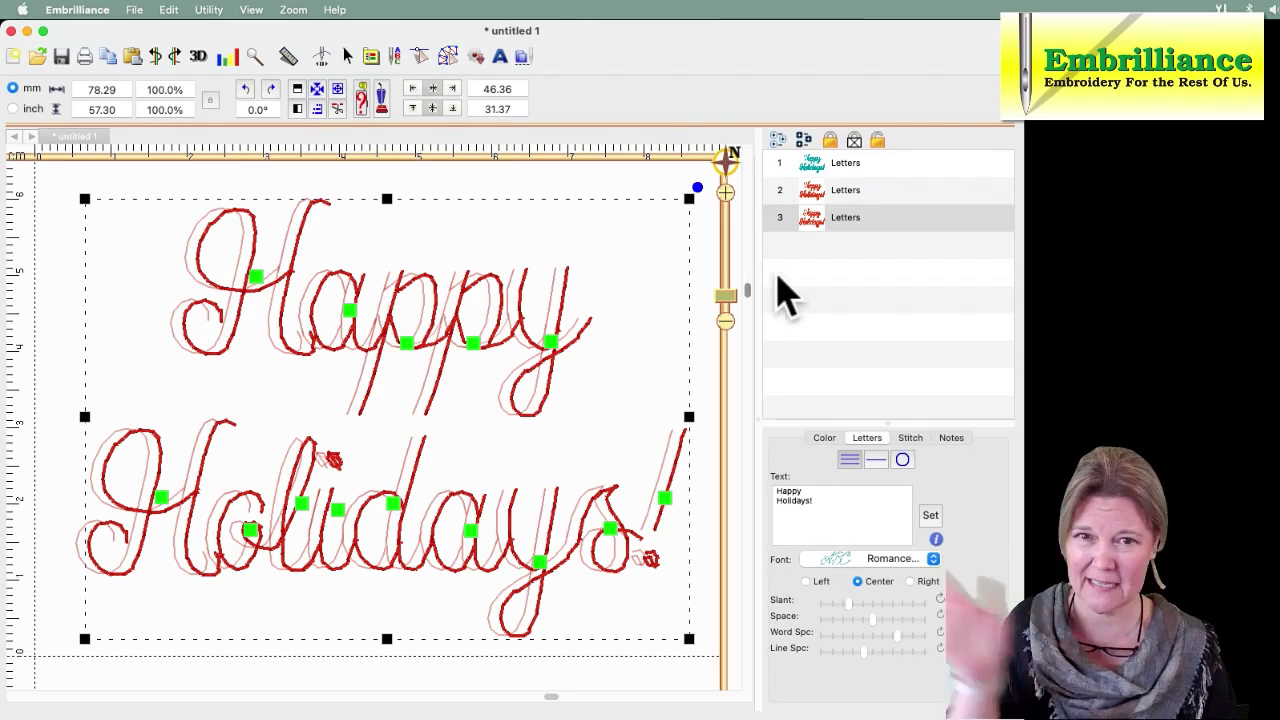
Replace the third copy with a fresh paste nudged one step right, then deselect to review threads
left_click(818, 232)
key("Delete")
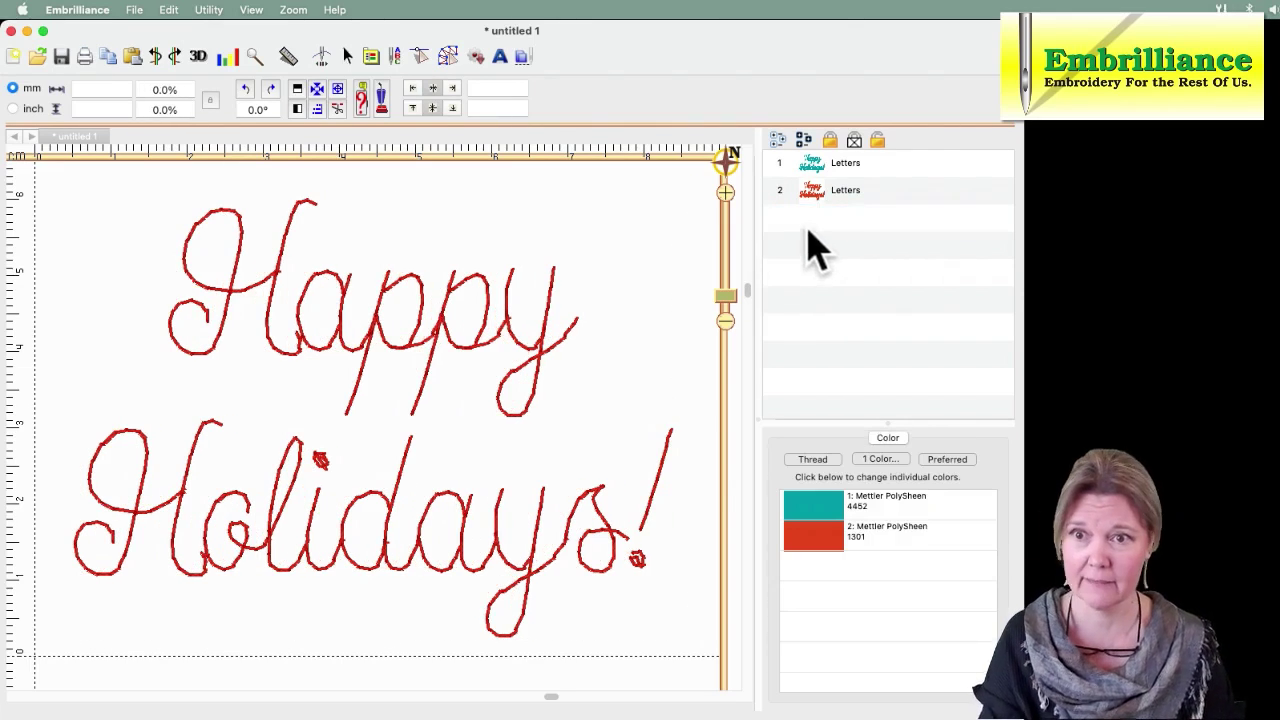
left_click(810, 192)
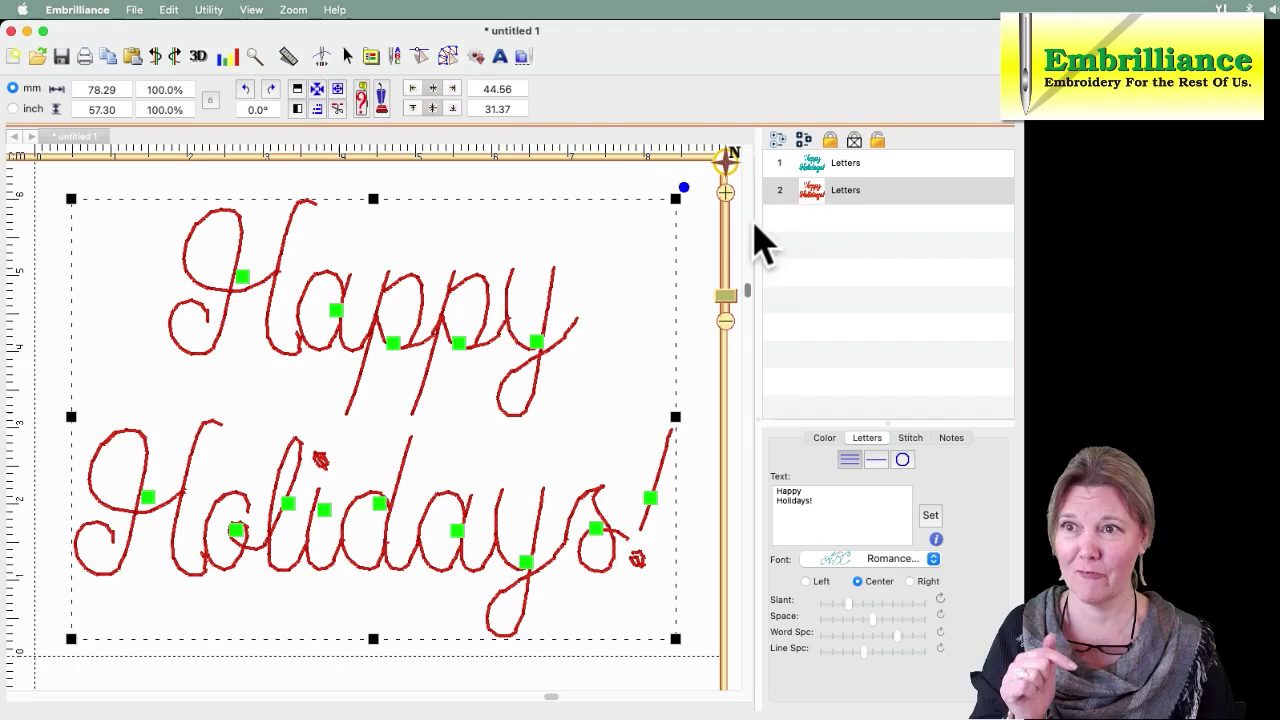
left_click(133, 58)
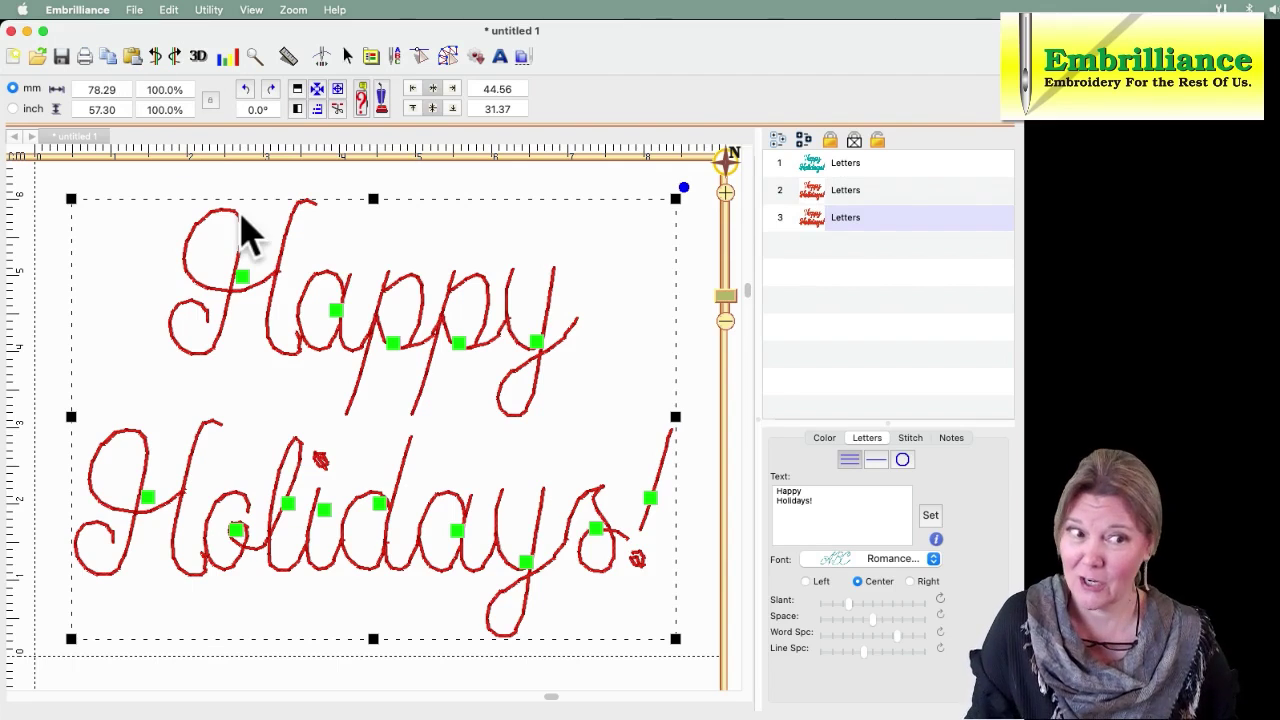
key("Right")
key("Right")
key("Right")
key("Right")
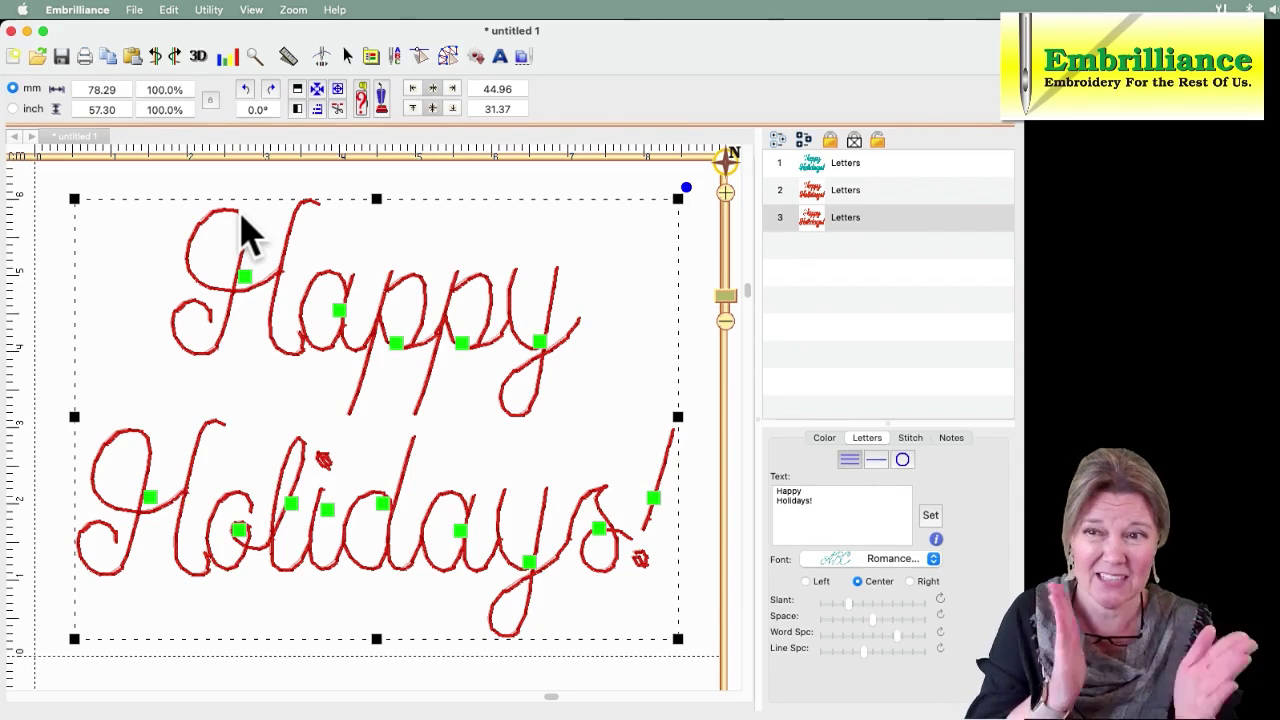
left_click(360, 234)
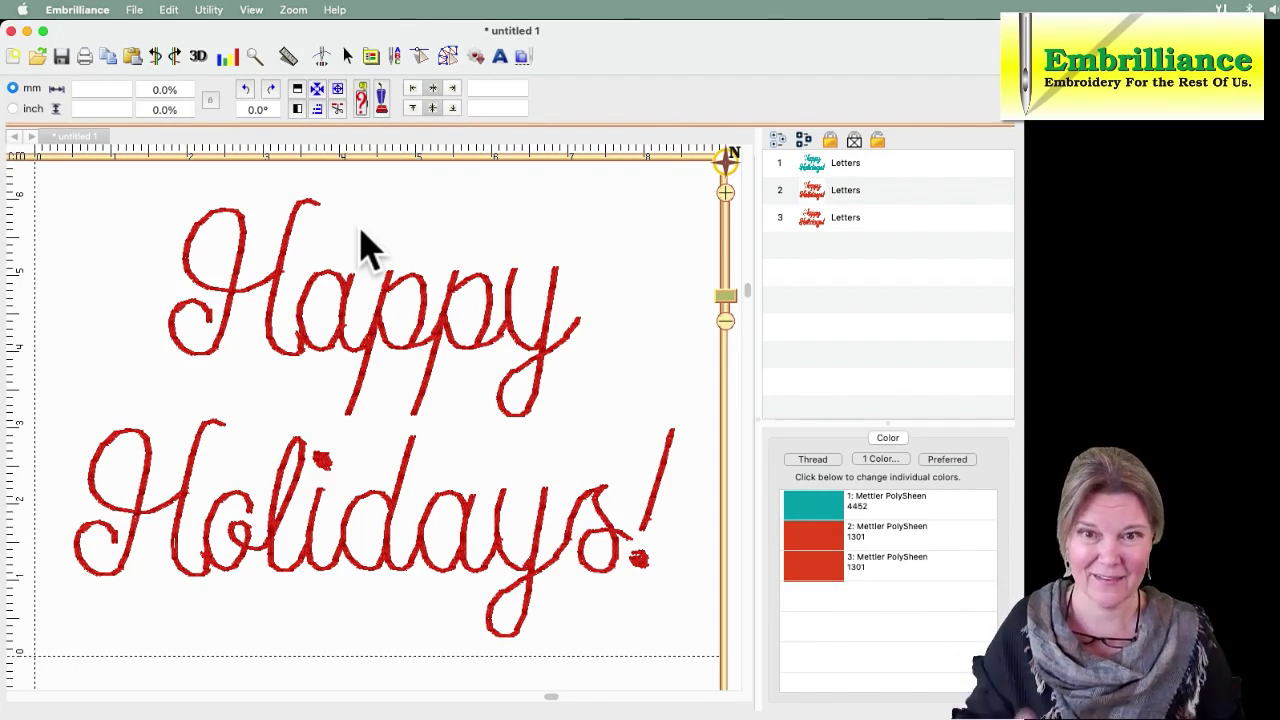
Paste a fourth red copy from layer 2 and drag it below the original design
left_click_drag(724, 295, 753, 443)
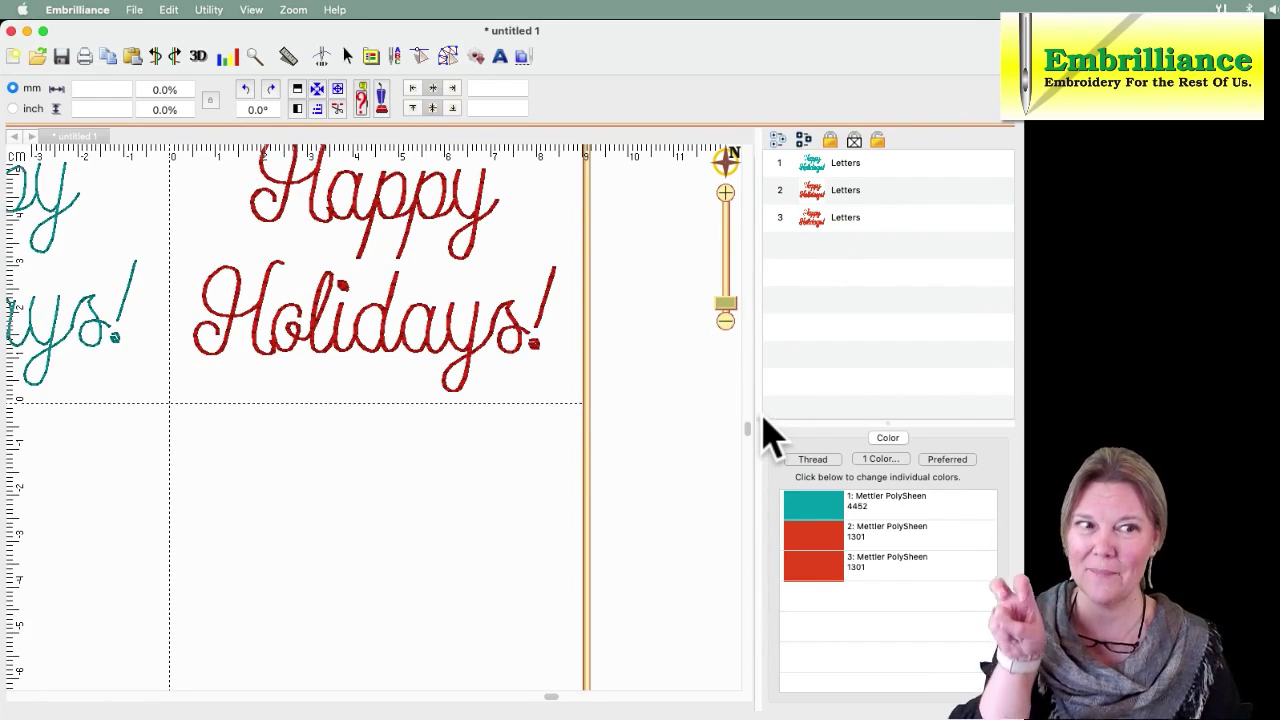
left_click(818, 192)
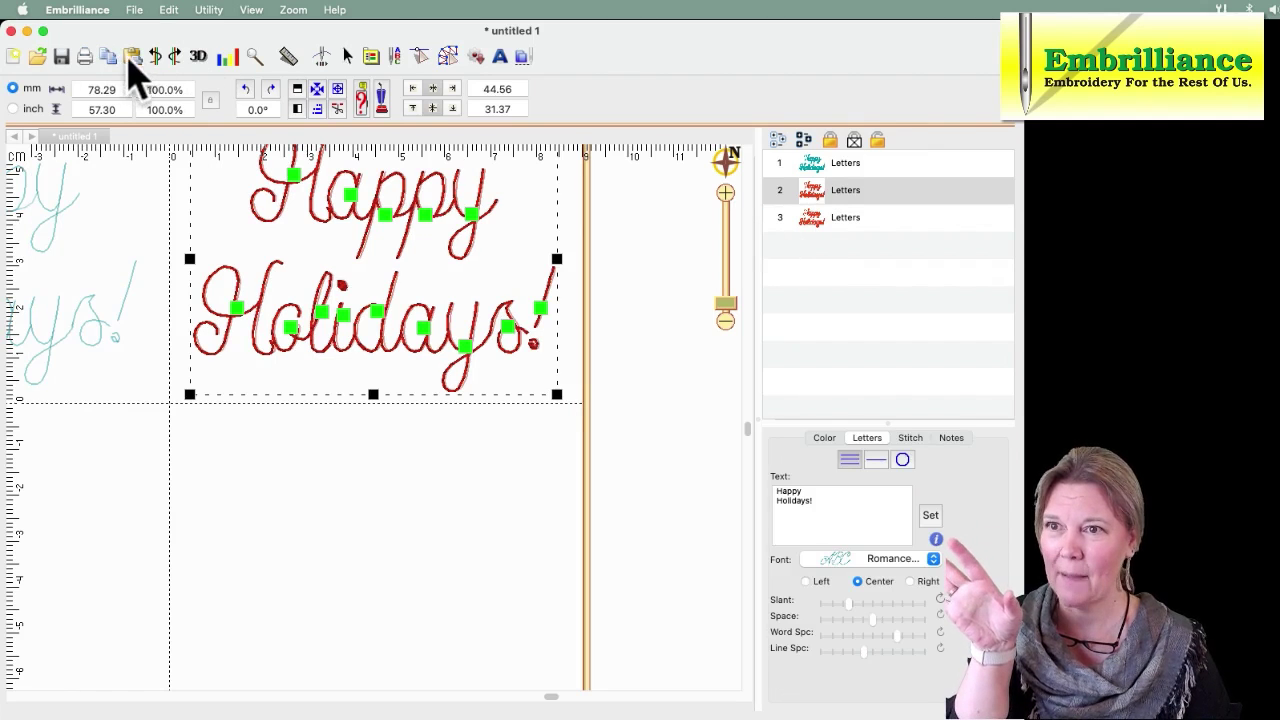
left_click(133, 57)
left_click_drag(366, 263, 343, 543)
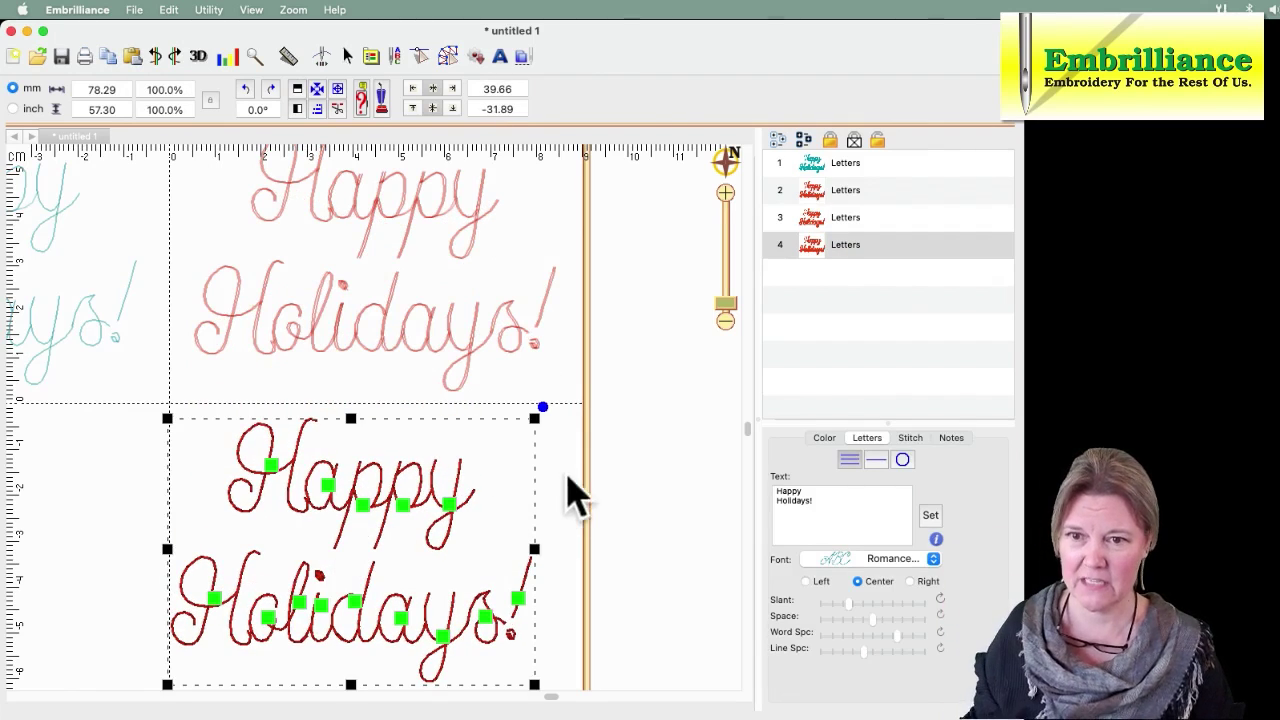
key("super+0")
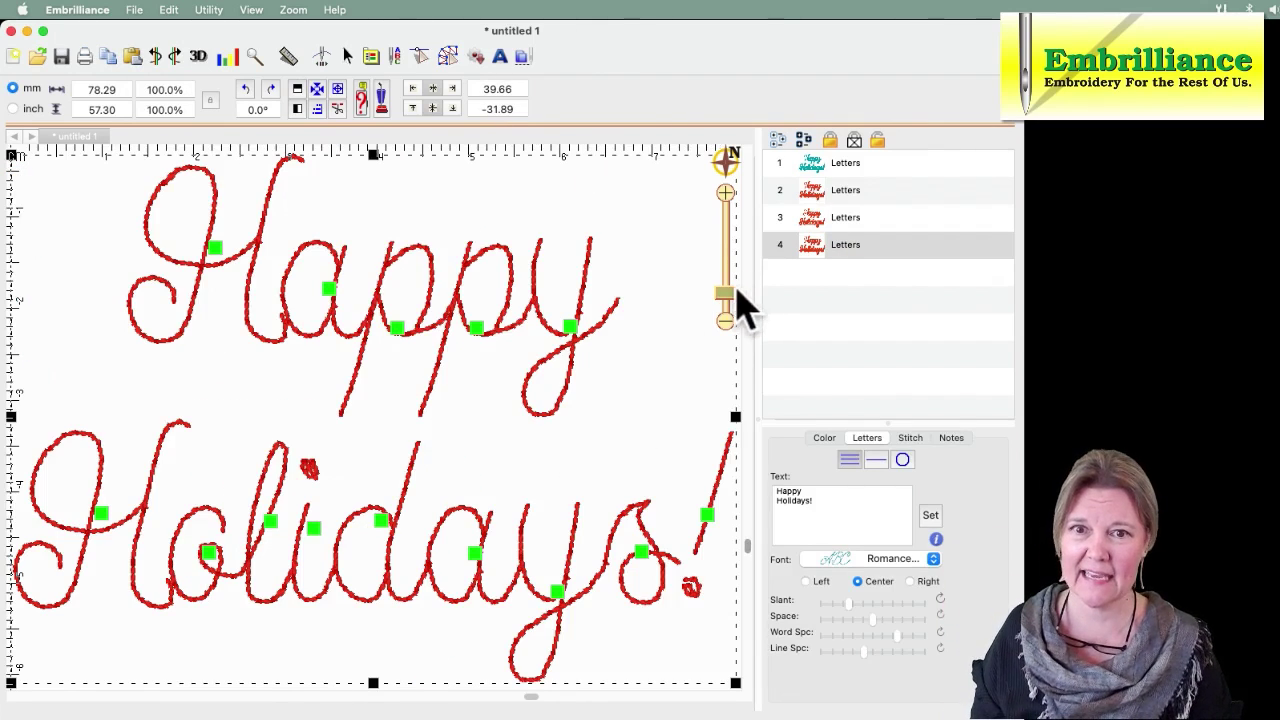
left_click_drag(737, 293, 733, 298)
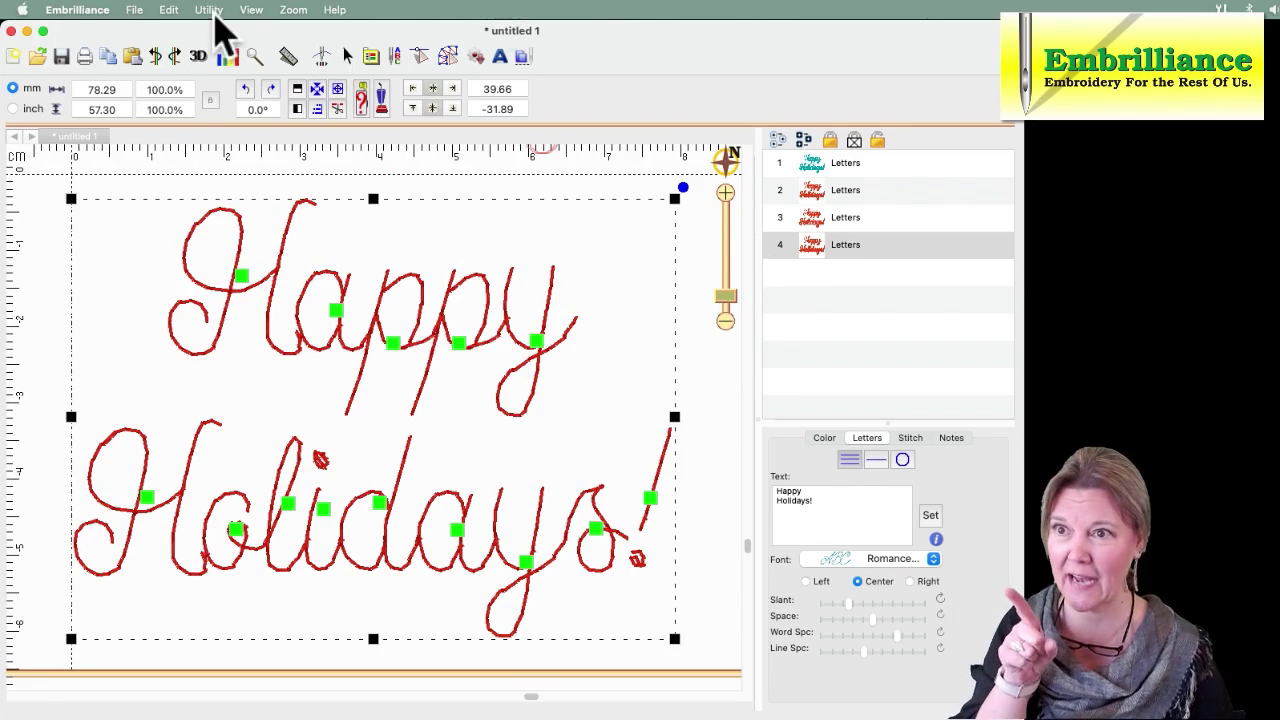
Paste a fifth lettering copy and nudge it two steps right and one step down
left_click(108, 57)
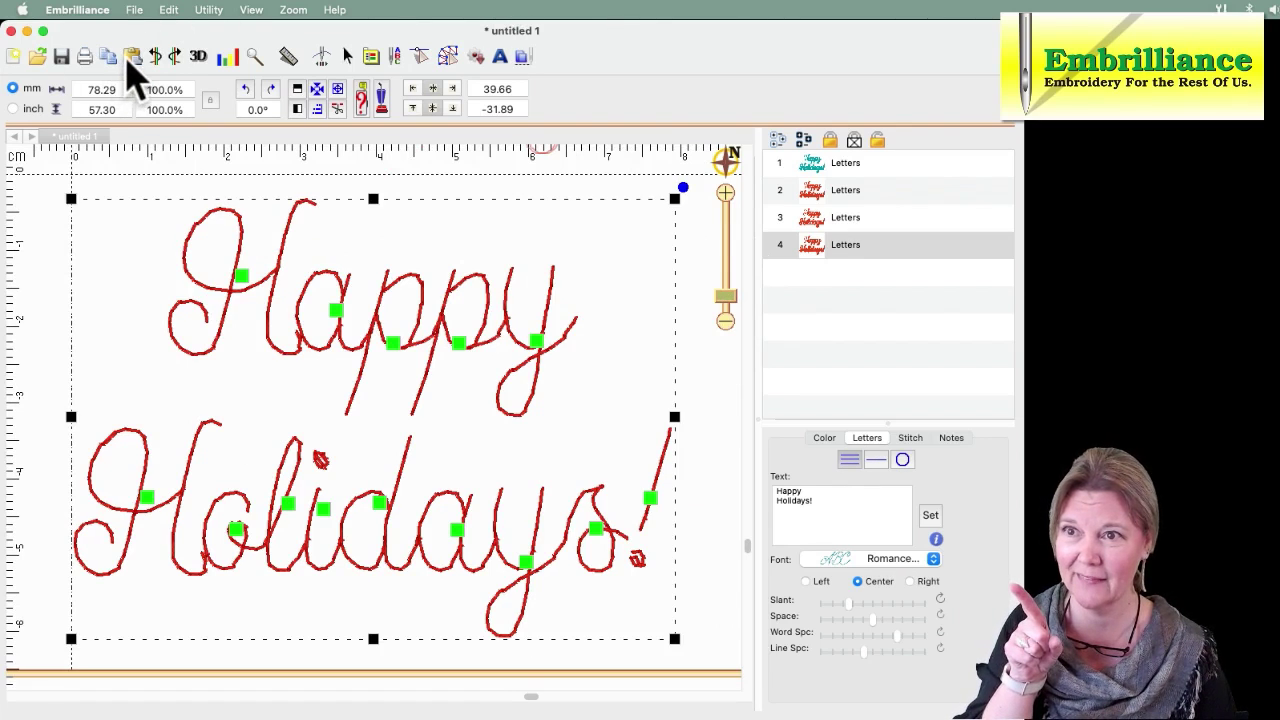
left_click(131, 57)
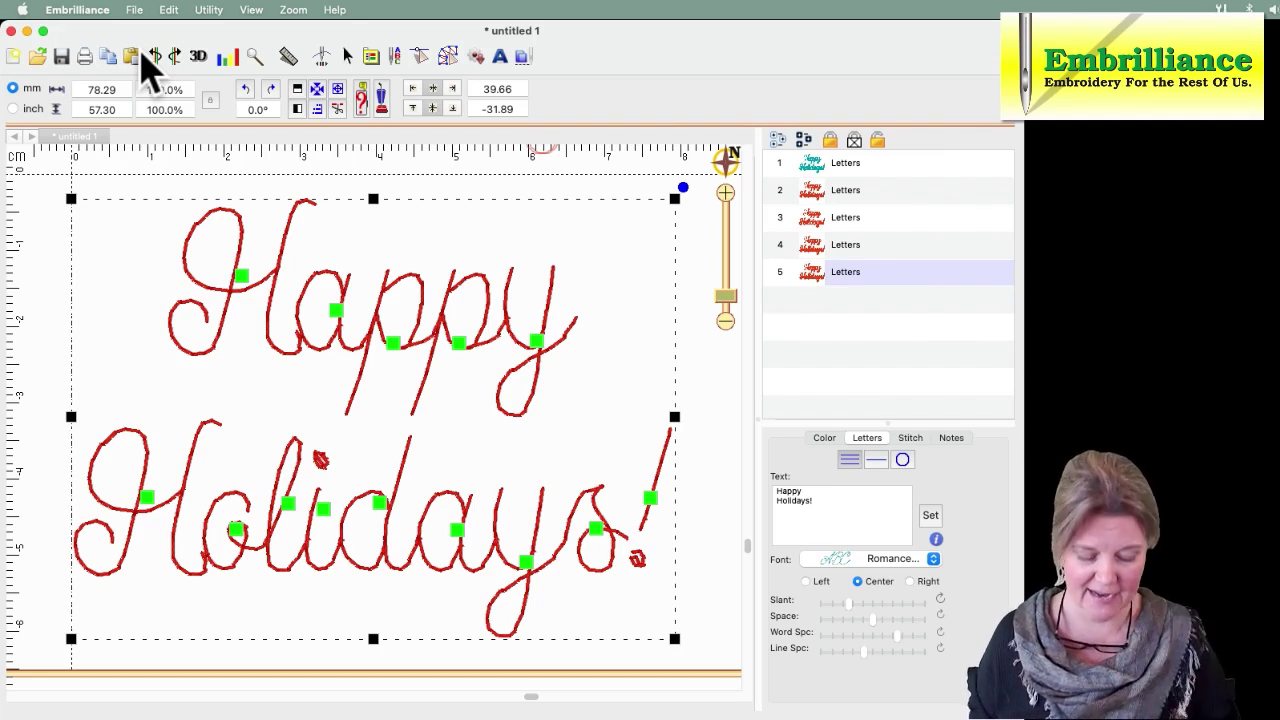
key("Right")
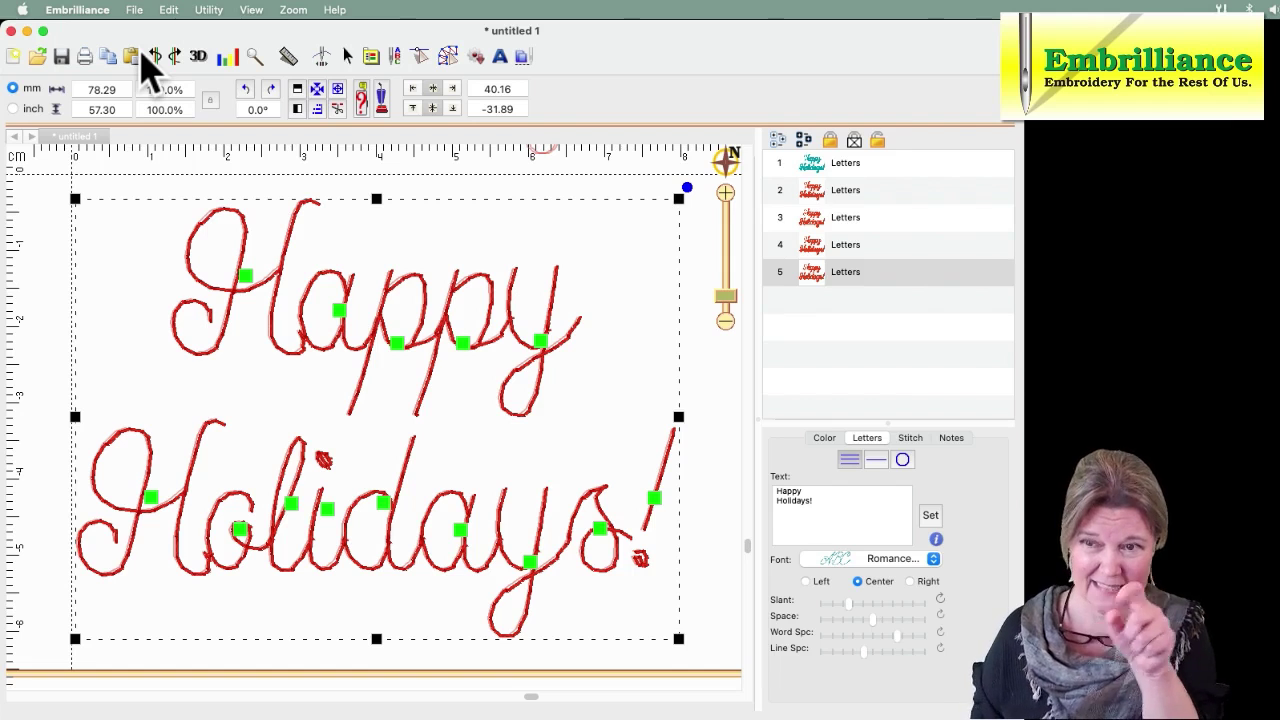
key("Right")
key("Right")
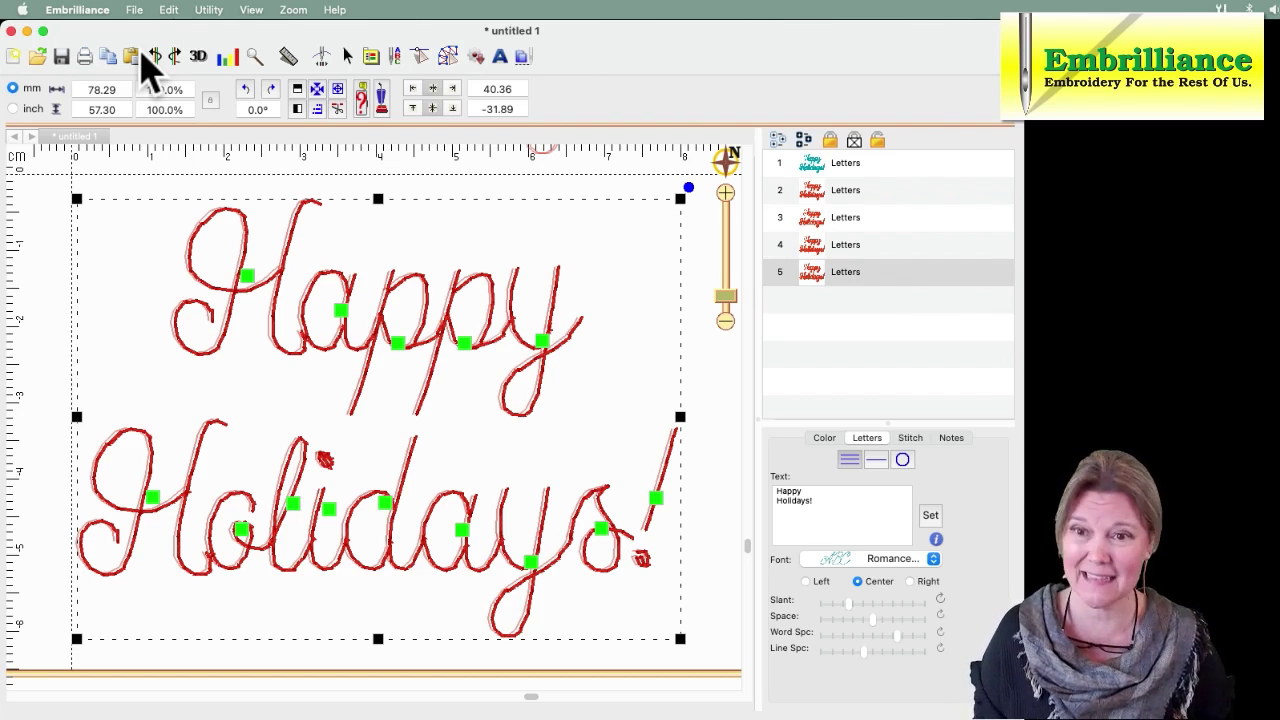
key("Down")
key("Down")
key("Down")
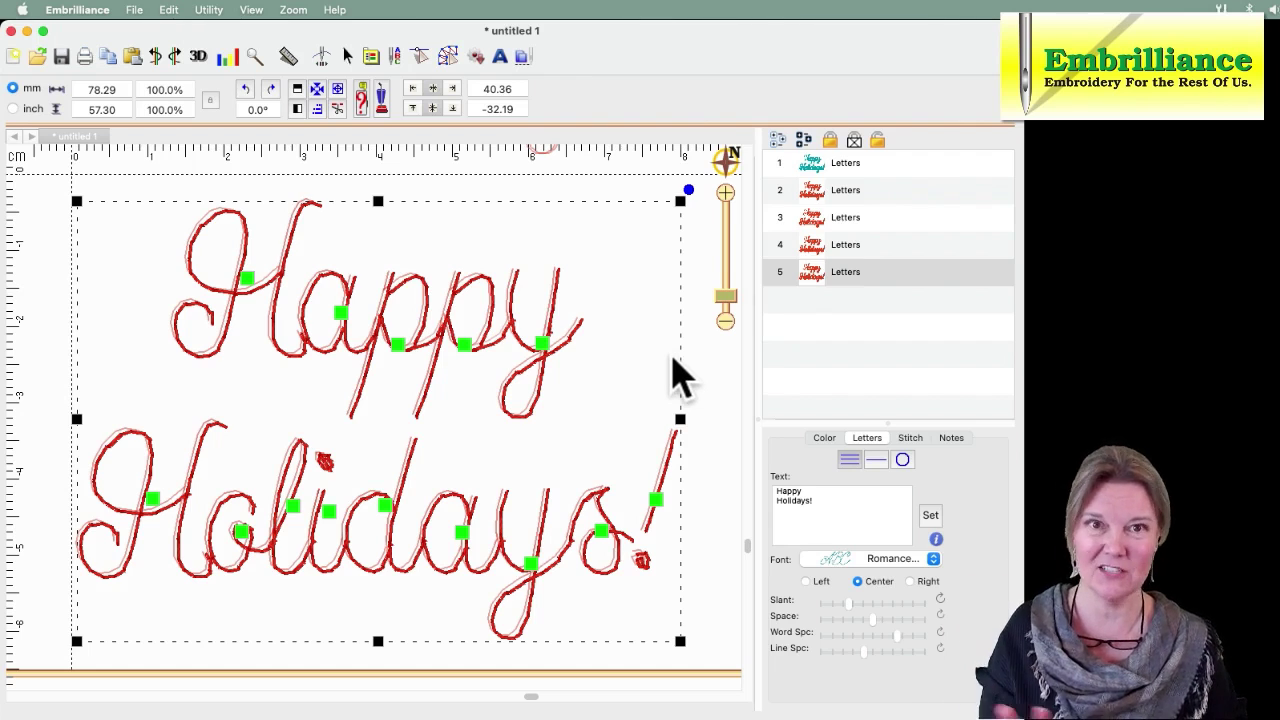
Recolour the fifth copy to off-white Mettler PolySheen 970
left_click(824, 439)
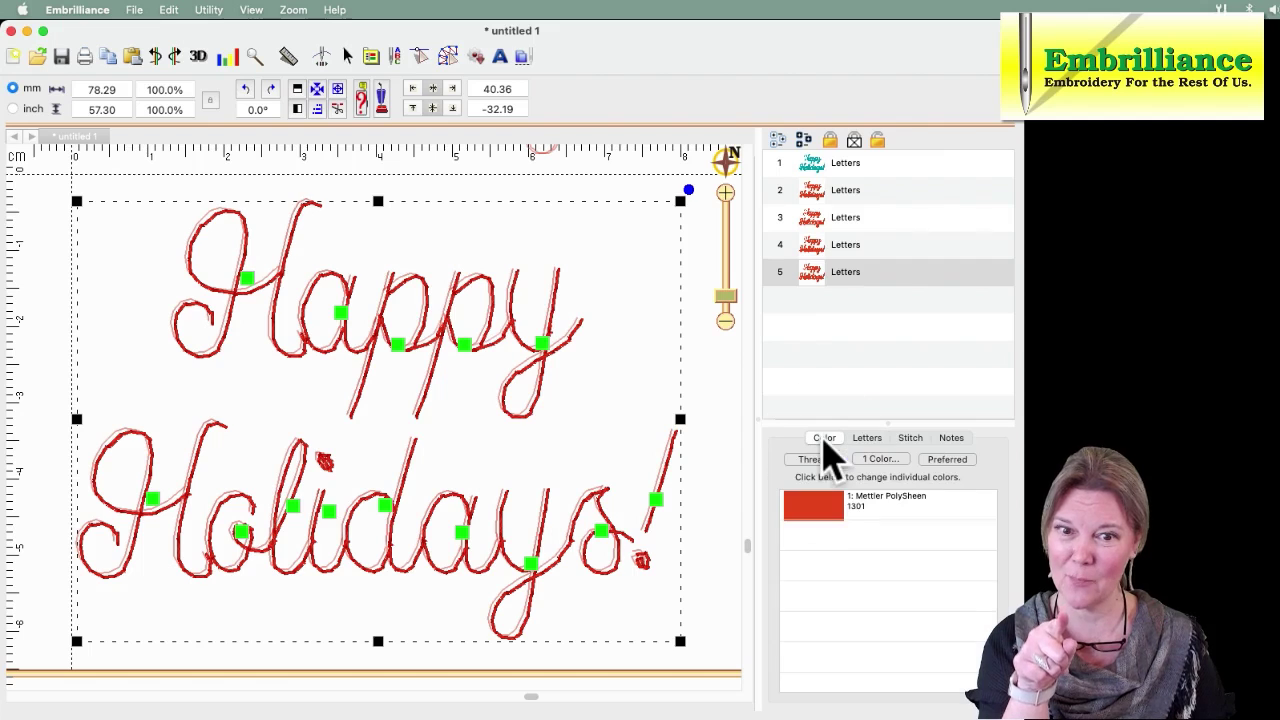
left_click(815, 510)
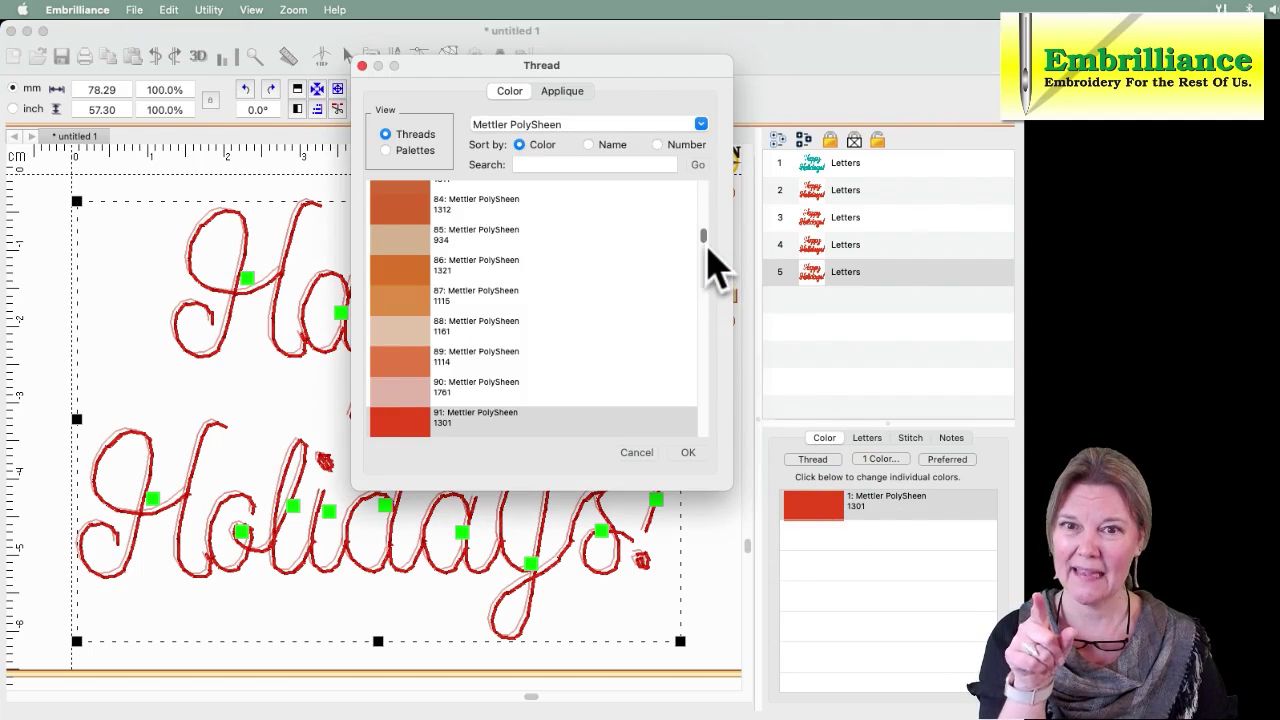
left_click_drag(706, 248, 707, 253)
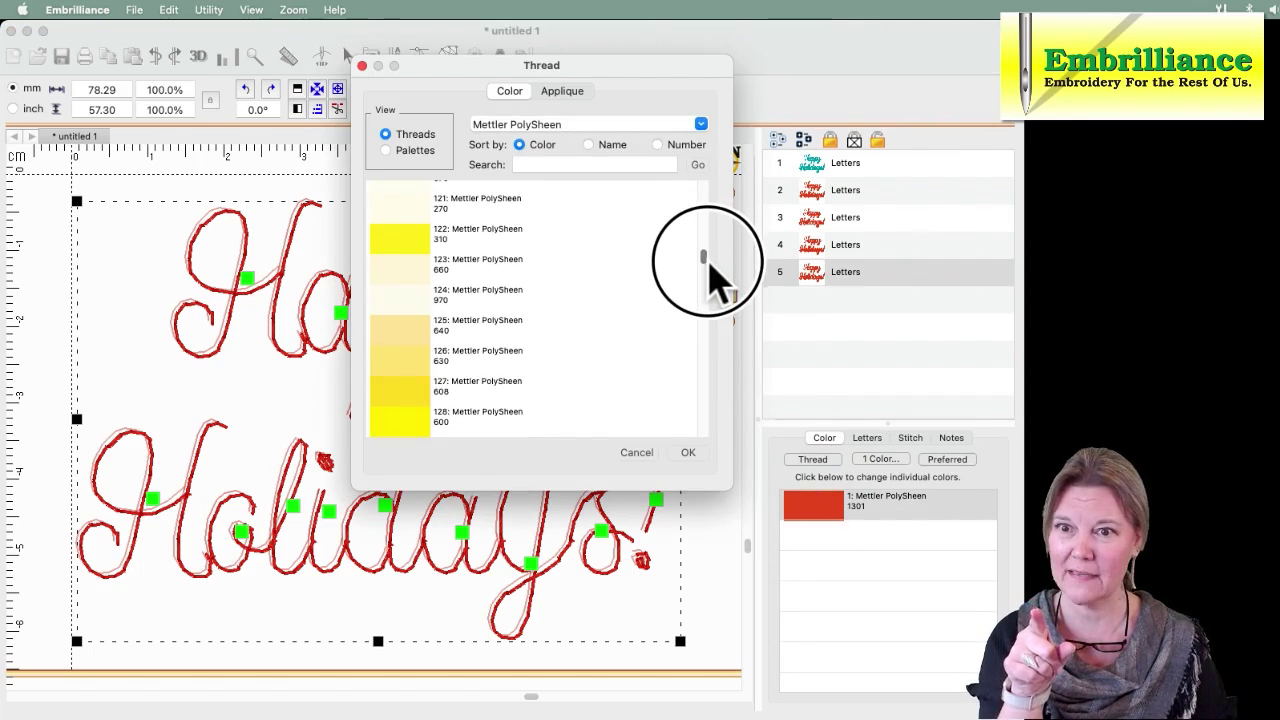
left_click(410, 303)
left_click(688, 452)
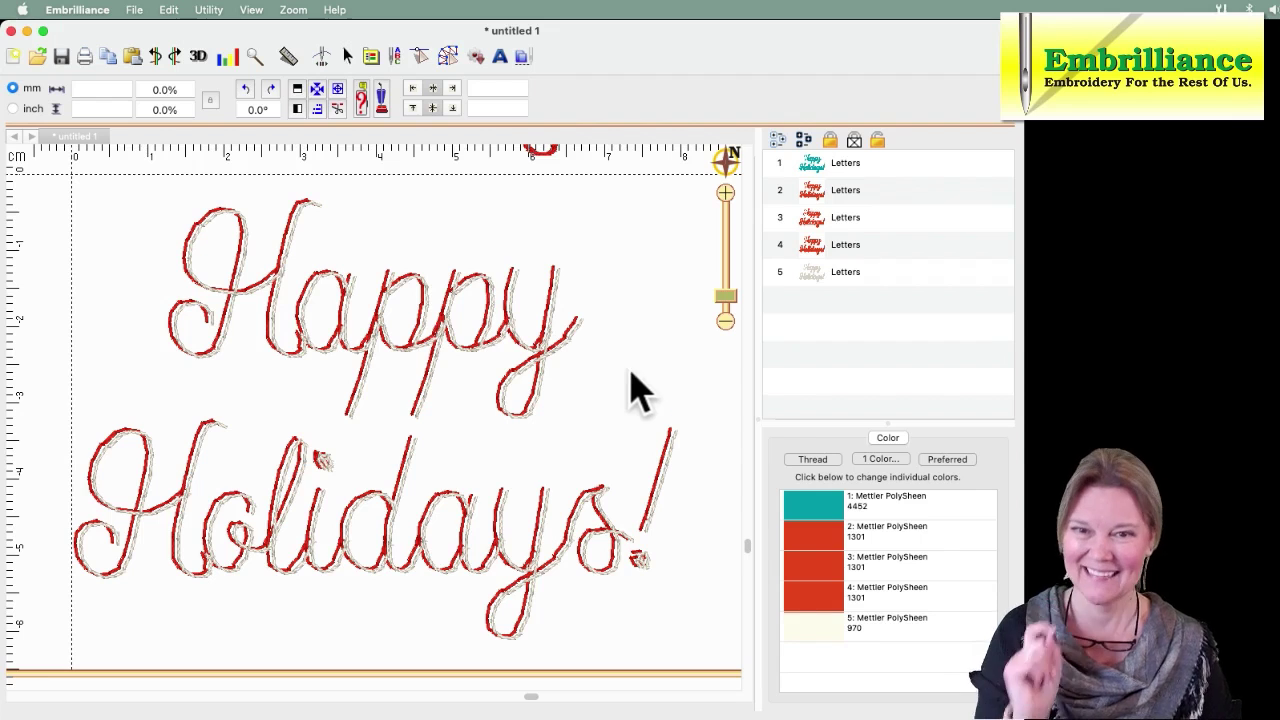
Paste a sixth copy from layer 5, nudged slightly right and down
left_click(812, 285)
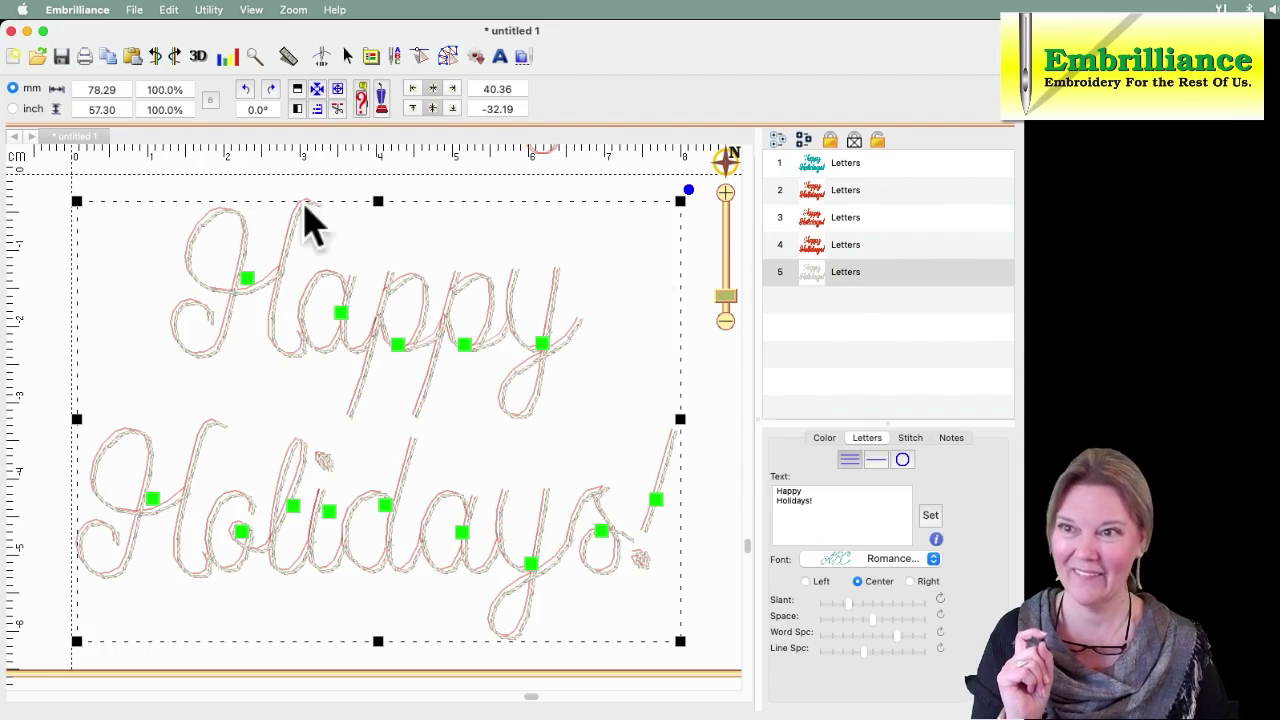
left_click(131, 57)
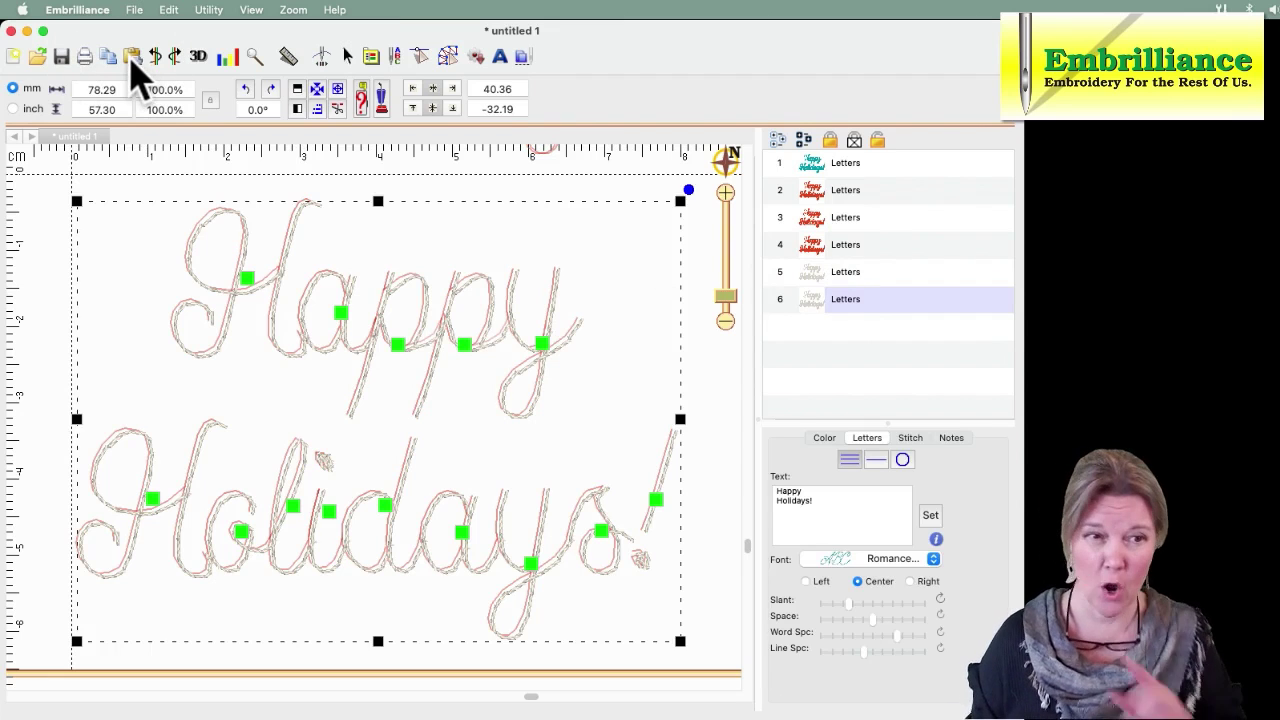
left_click(131, 57)
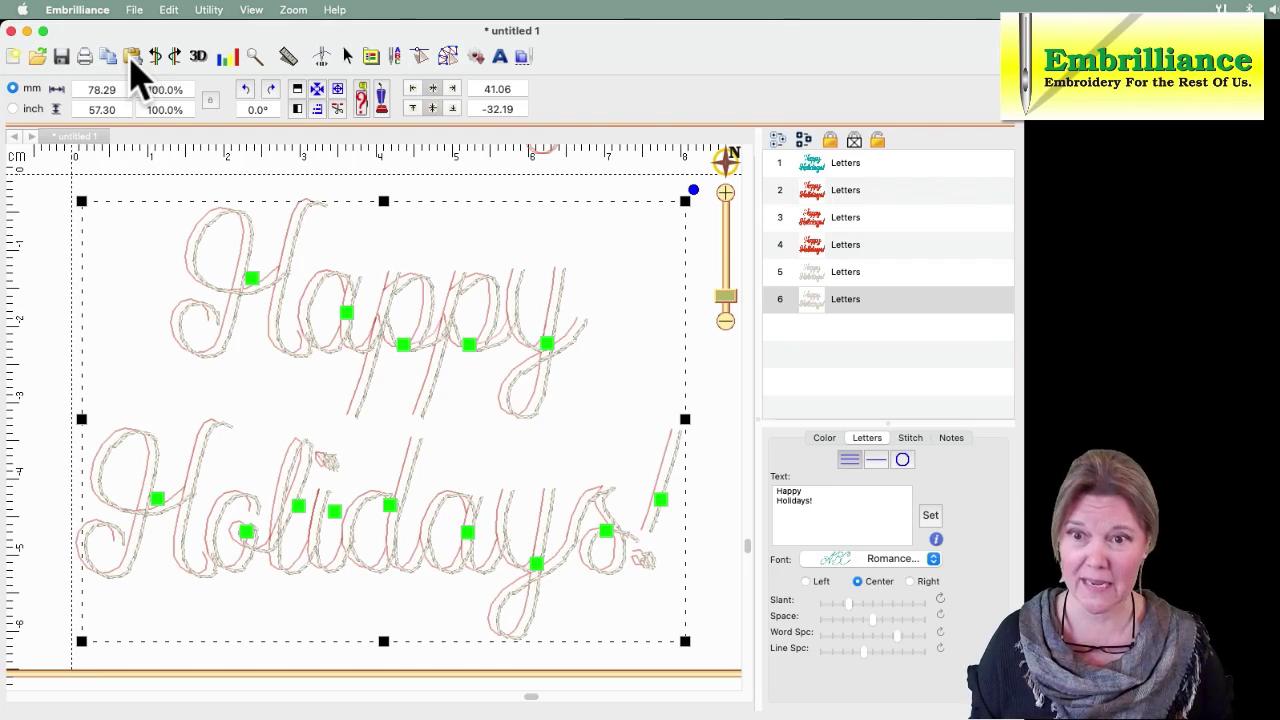
key("Down")
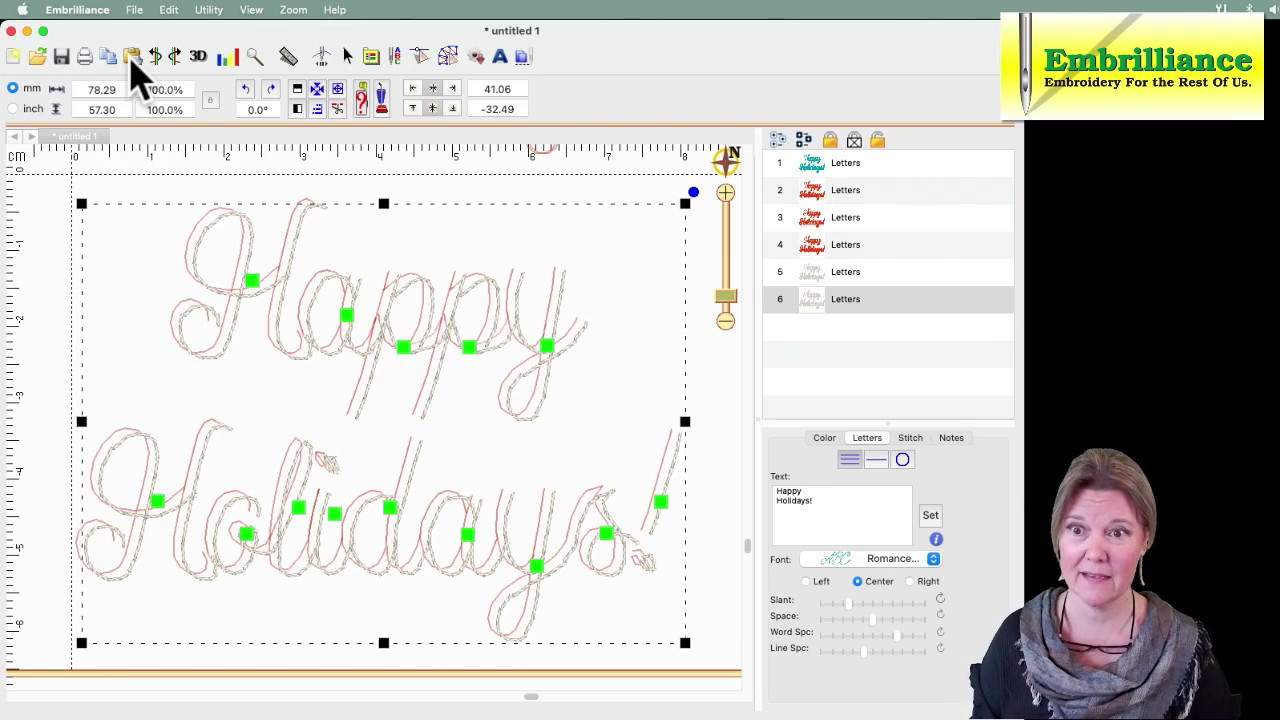
Recolour the sixth copy to red 1301 from the design's palette, then deselect to preview
left_click(826, 442)
left_click(820, 506)
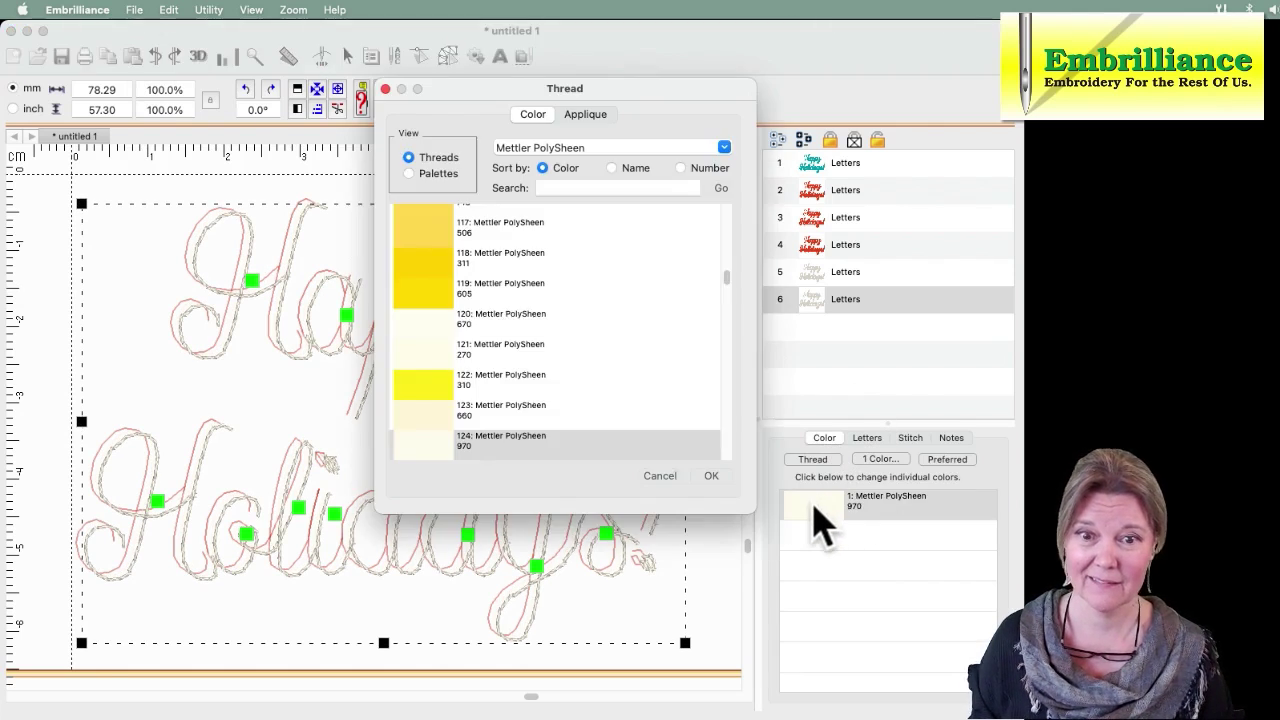
left_click(440, 174)
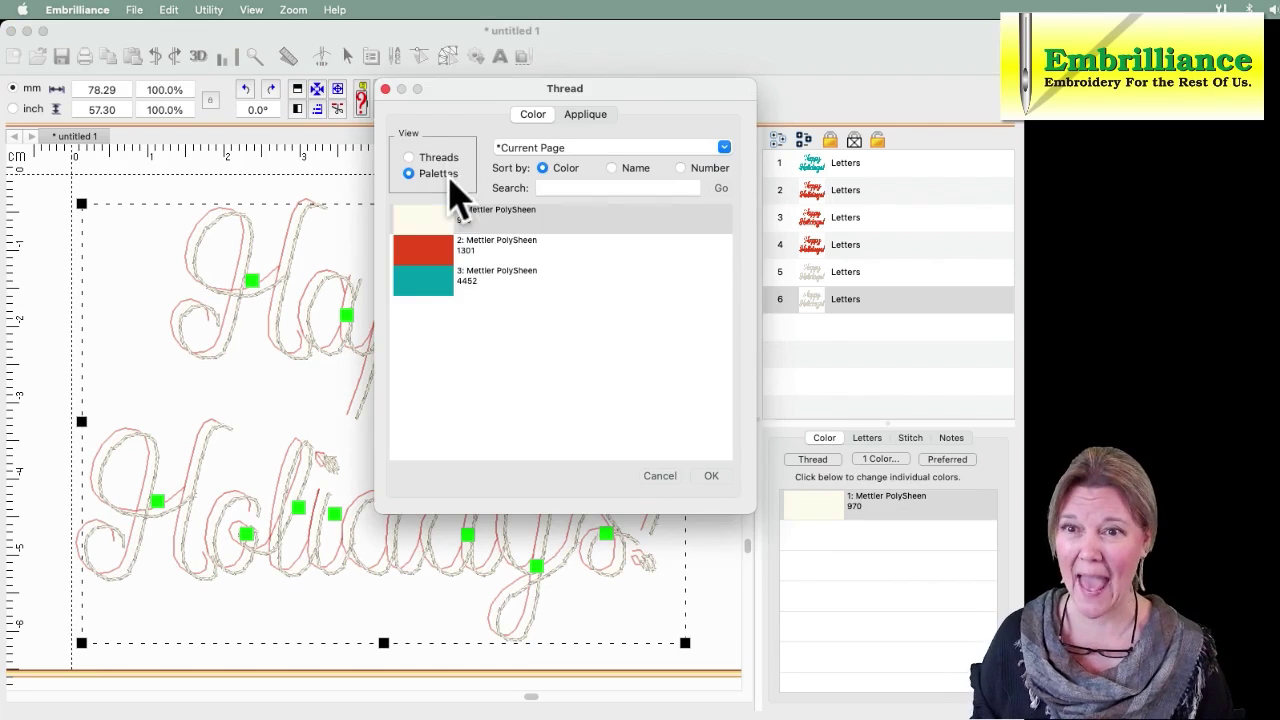
left_click(424, 252)
left_click(711, 476)
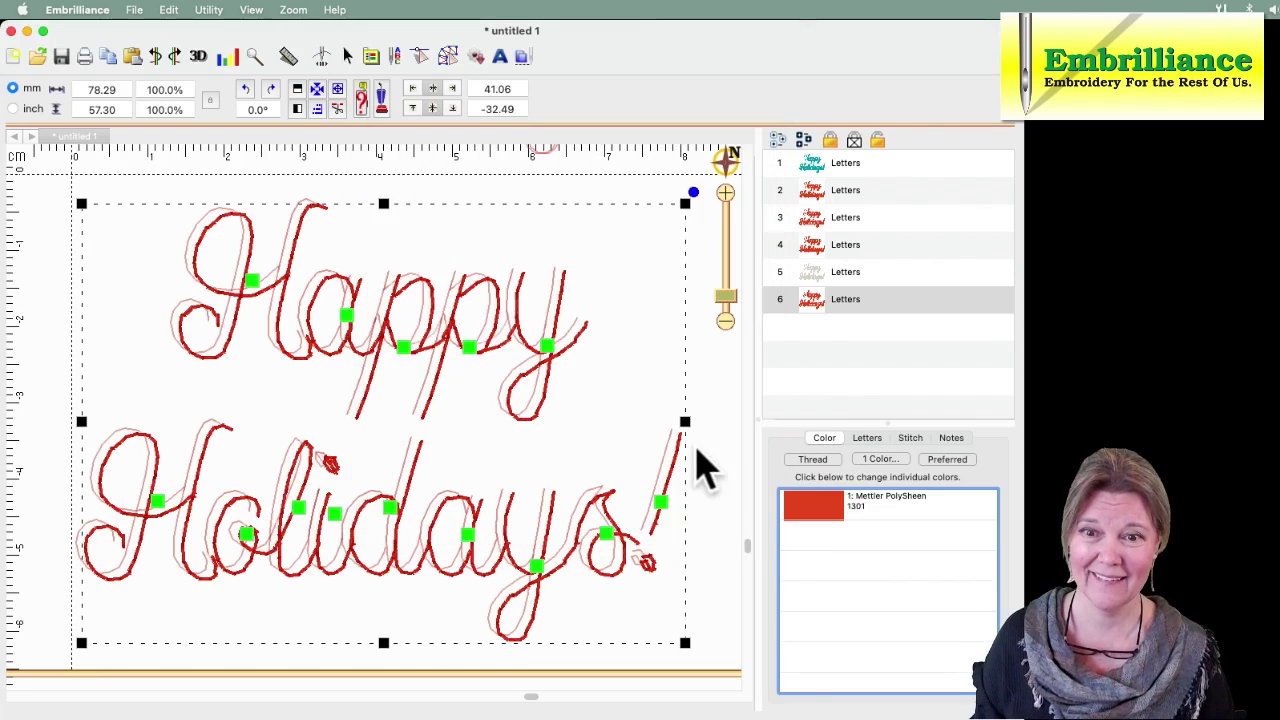
left_click(643, 386)
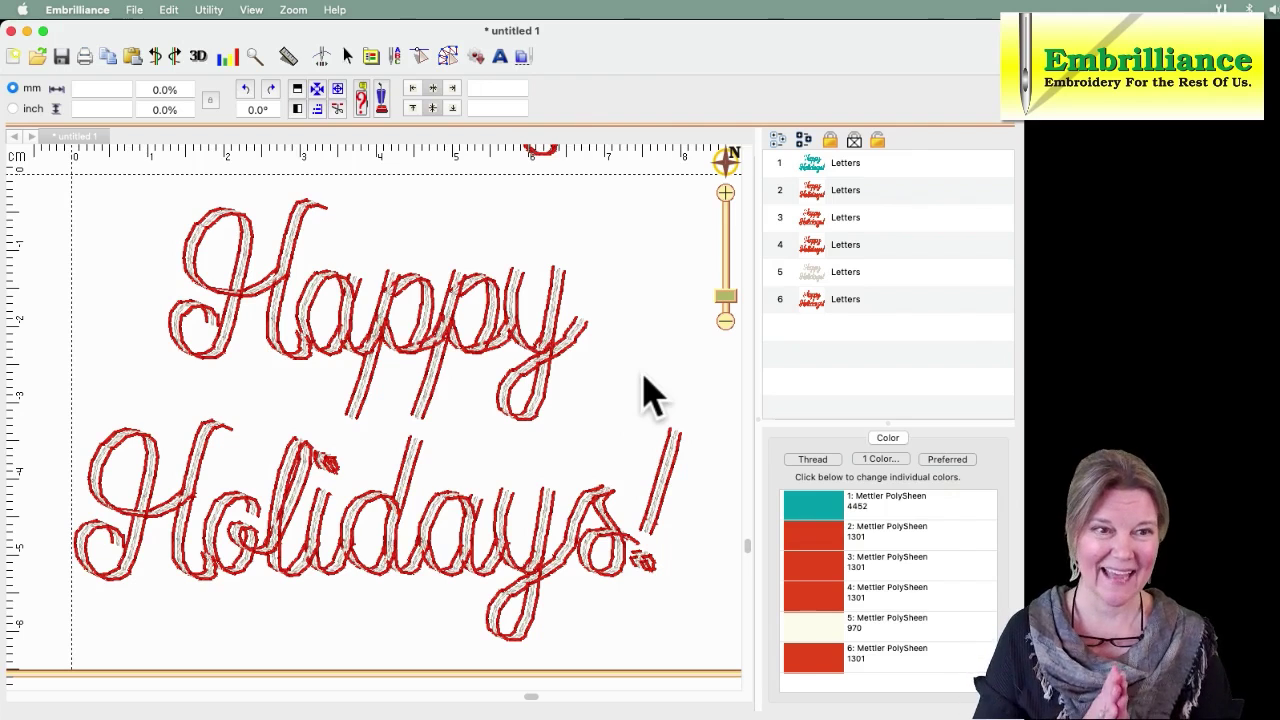